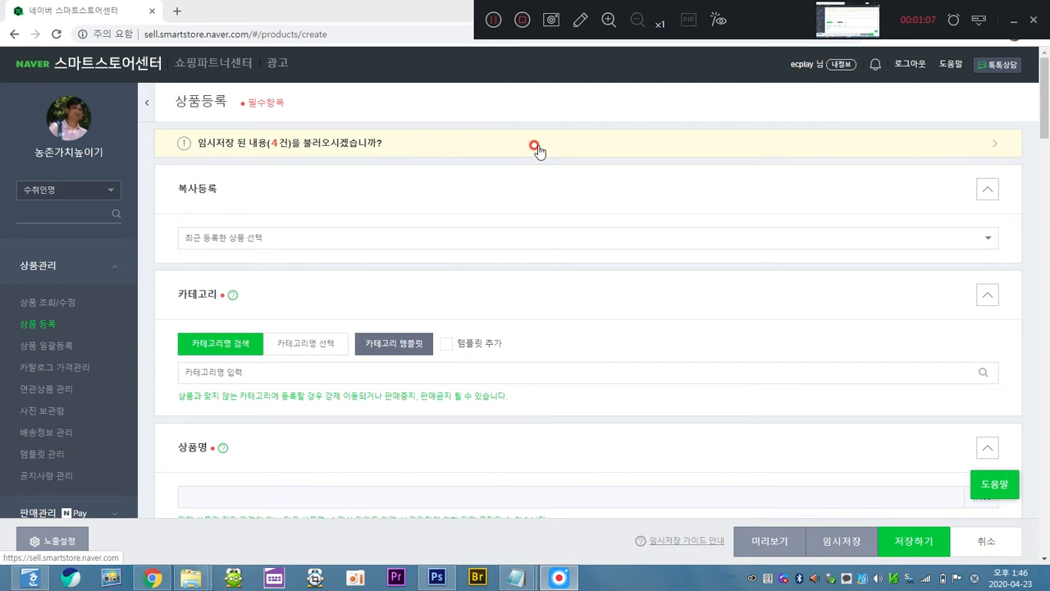
Open the product registration page (상품 등록) within product management (상품관리)
click(48, 266)
click(47, 267)
click(47, 266)
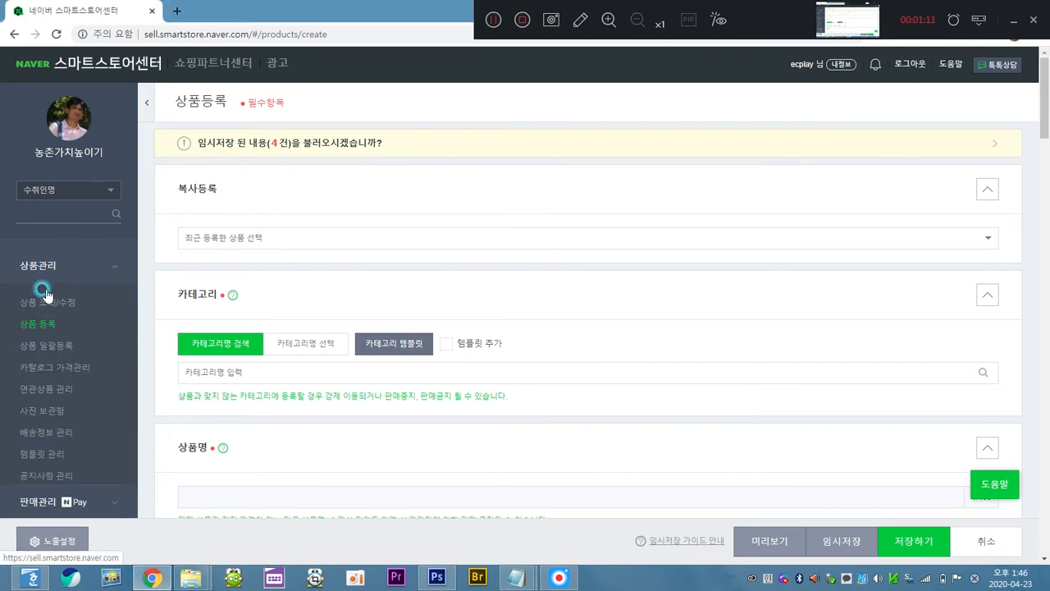
click(41, 328)
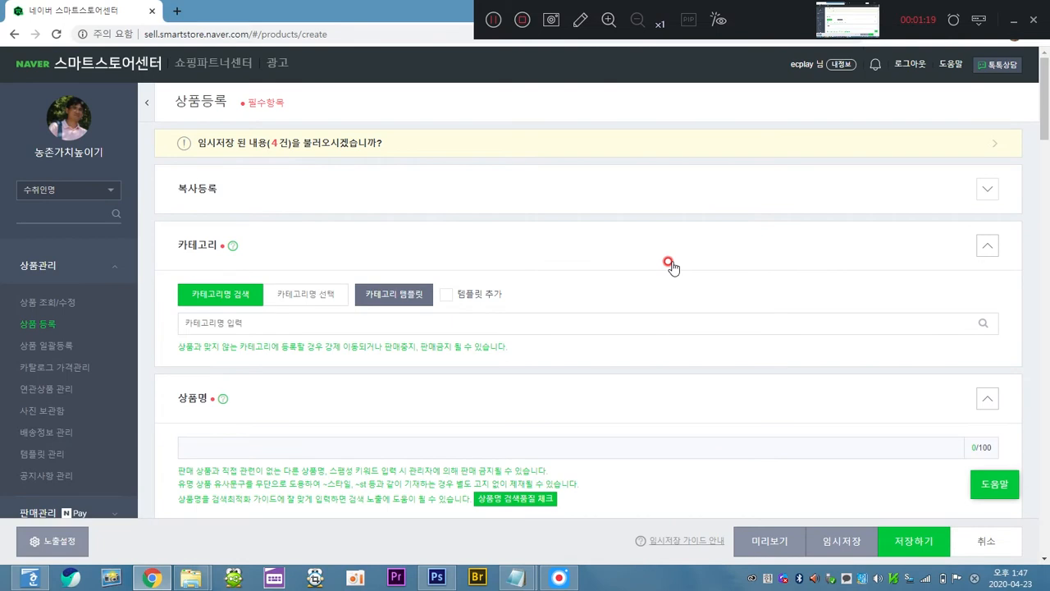
Look through all sections of the product registration form, from category and price down to the exposure channel (노출 채널)
scroll(671, 268, down, 1)
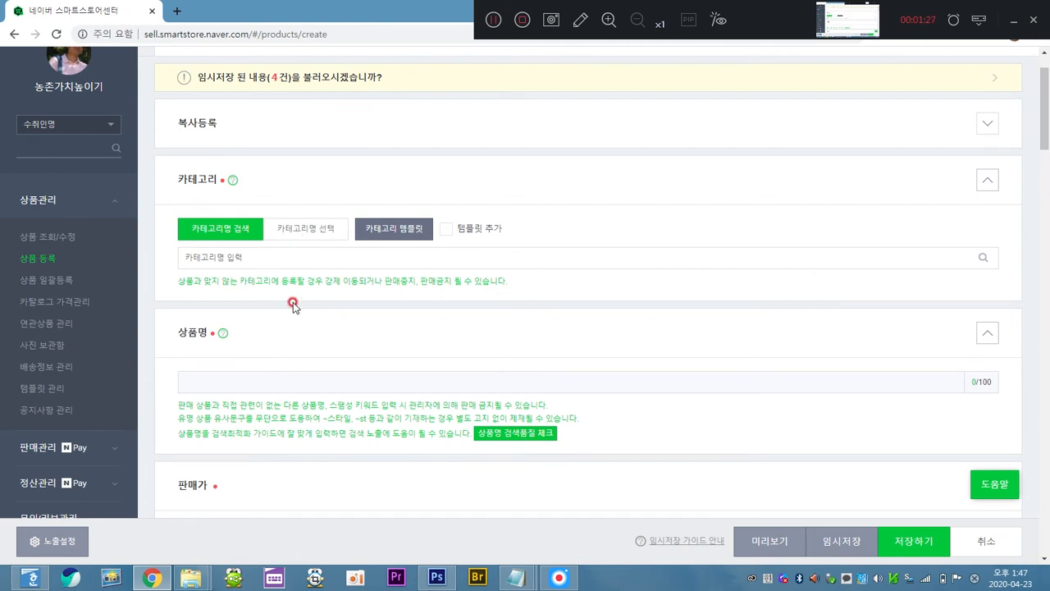
scroll(238, 287, down, 2)
scroll(302, 300, down, 2)
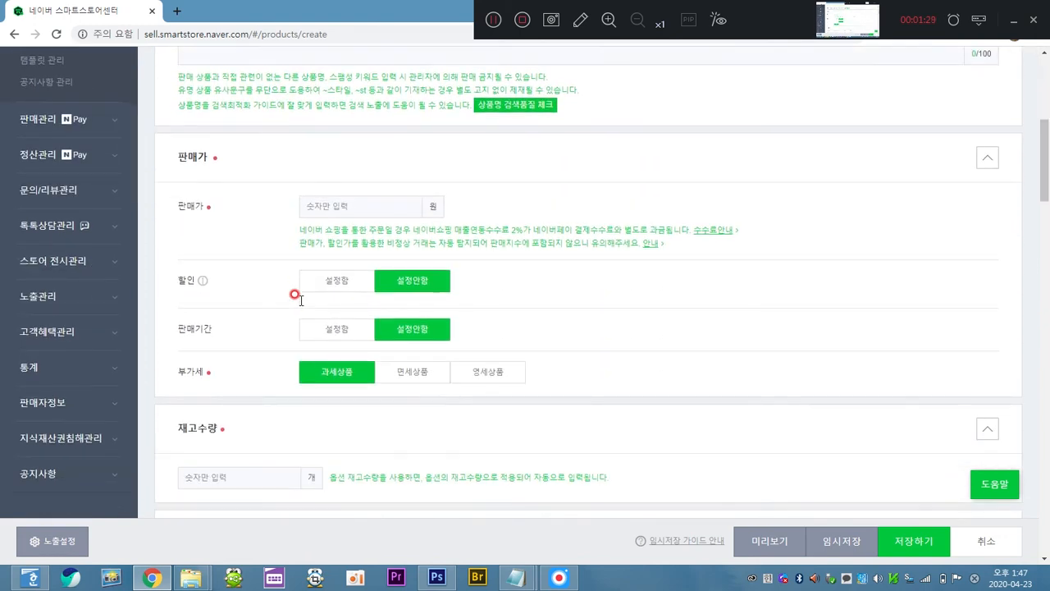
scroll(293, 271, down, 1)
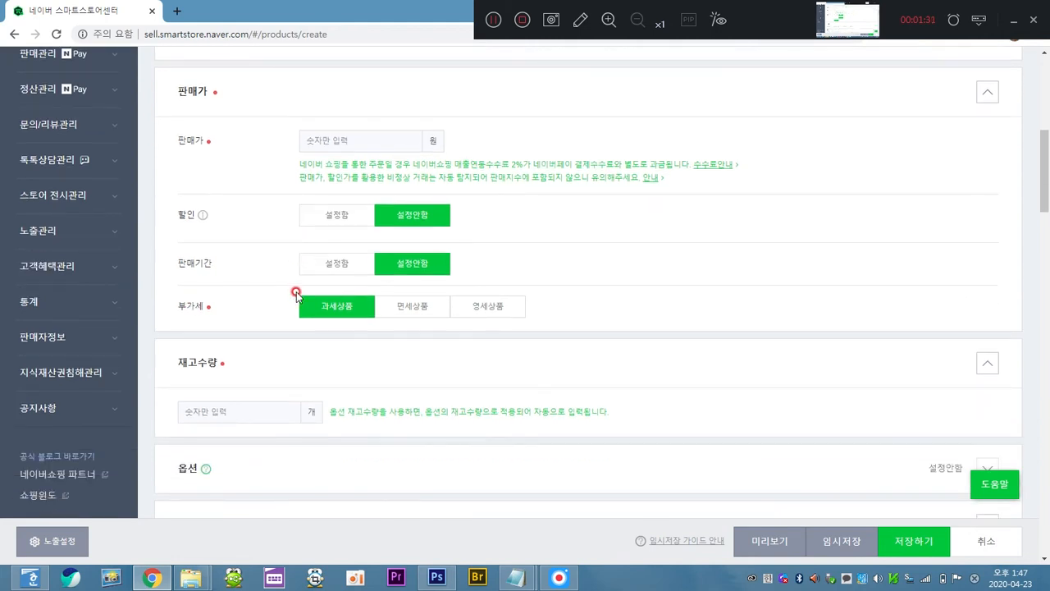
scroll(247, 297, down, 1)
scroll(304, 294, down, 2)
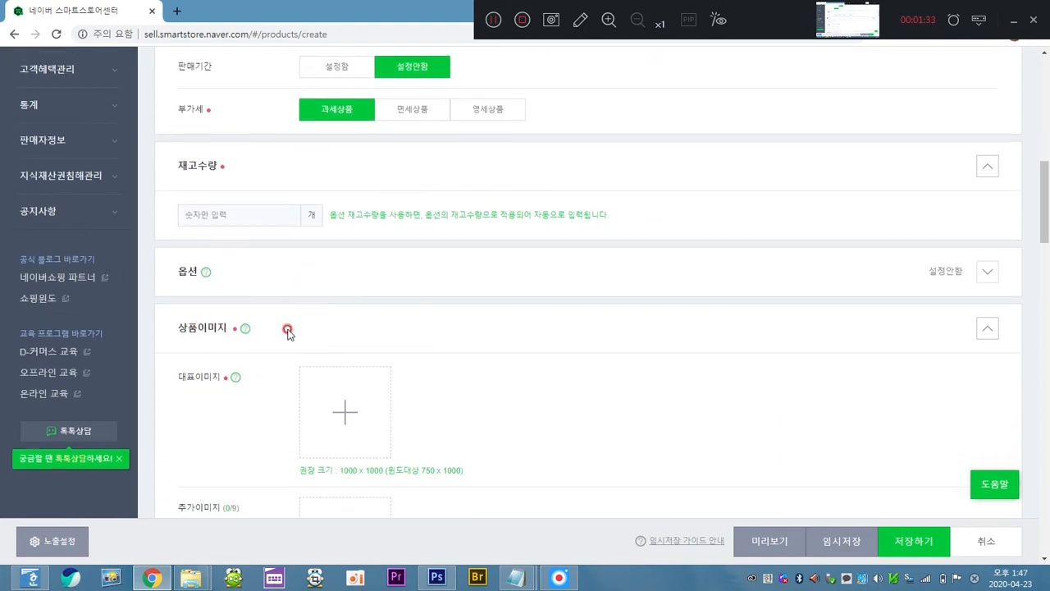
scroll(299, 329, down, 5)
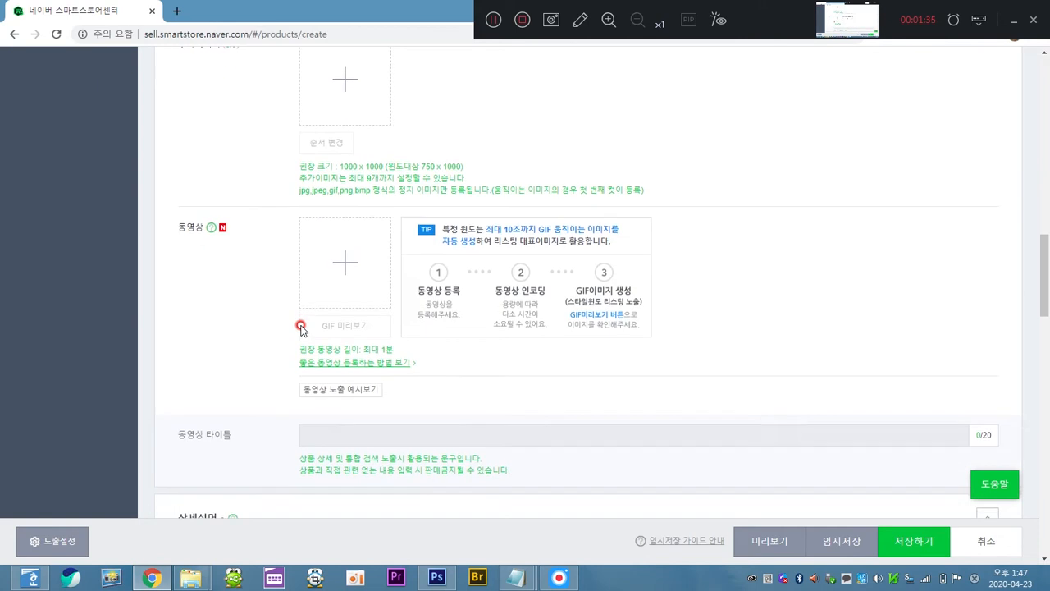
scroll(301, 328, down, 5)
scroll(301, 326, down, 3)
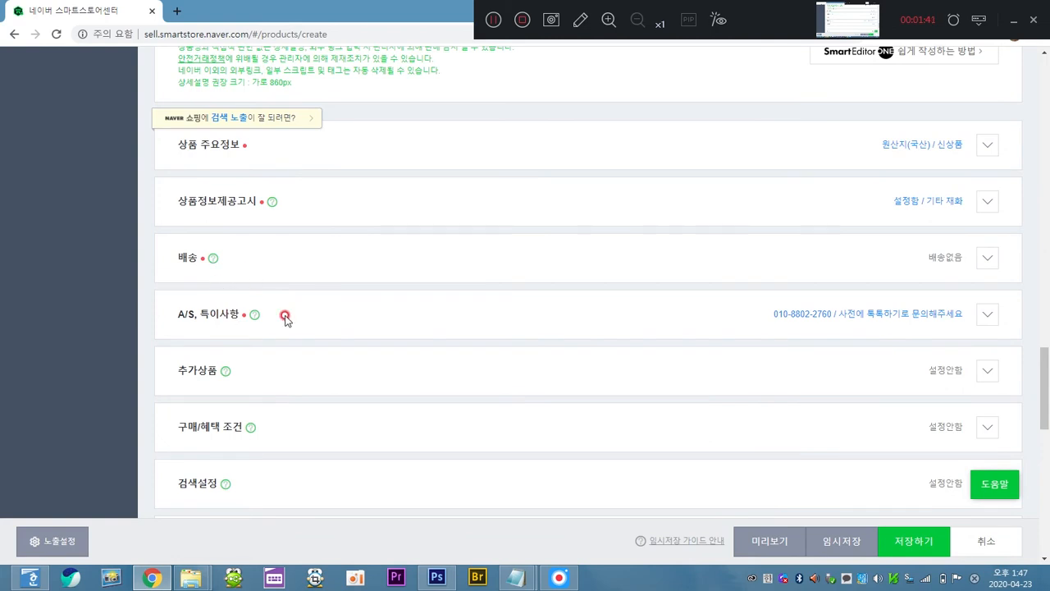
scroll(354, 321, down, 3)
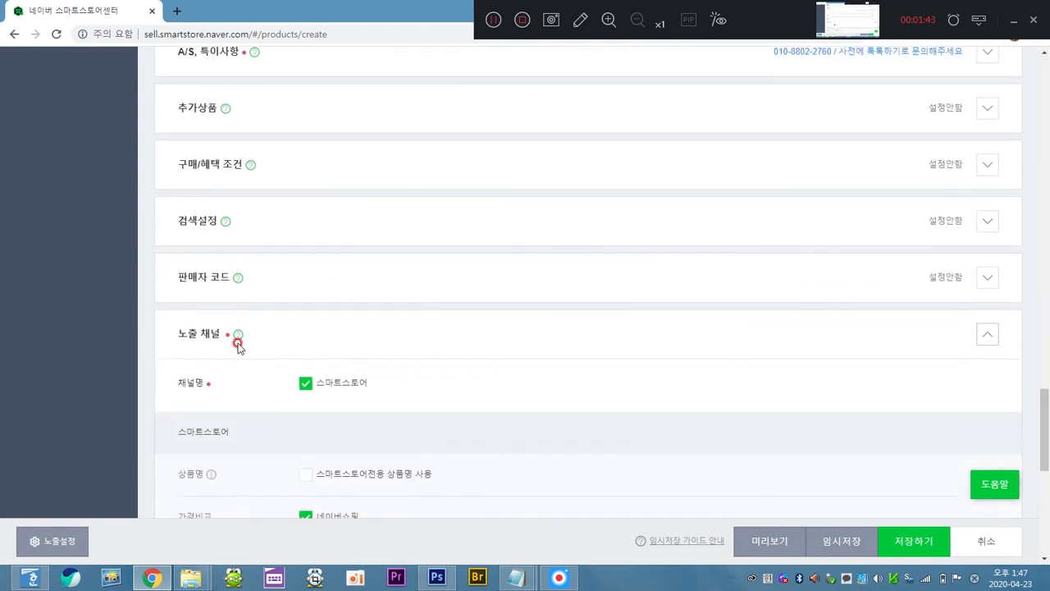
scroll(300, 336, down, 5)
scroll(301, 336, up, 15)
scroll(300, 337, up, 15)
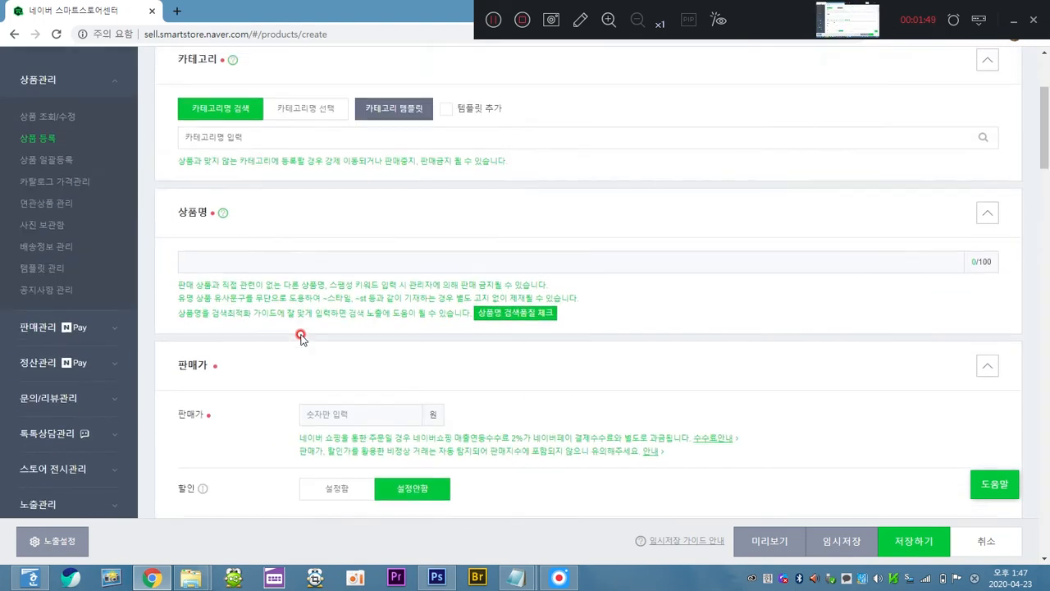
scroll(301, 337, up, 3)
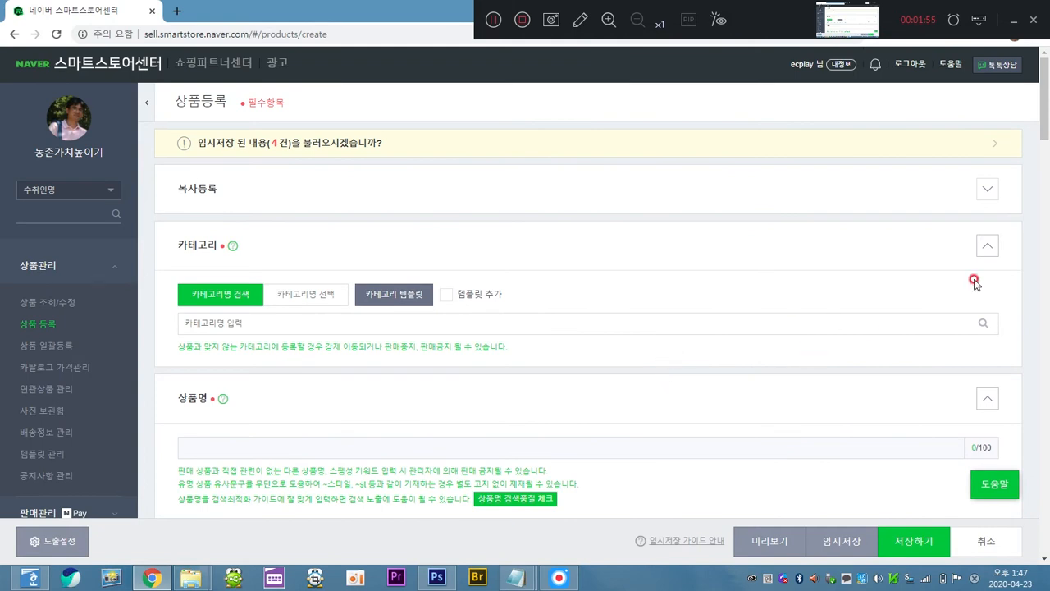
Expand the copy registration section (복사등록) and view the recently registered products available for copying
click(986, 191)
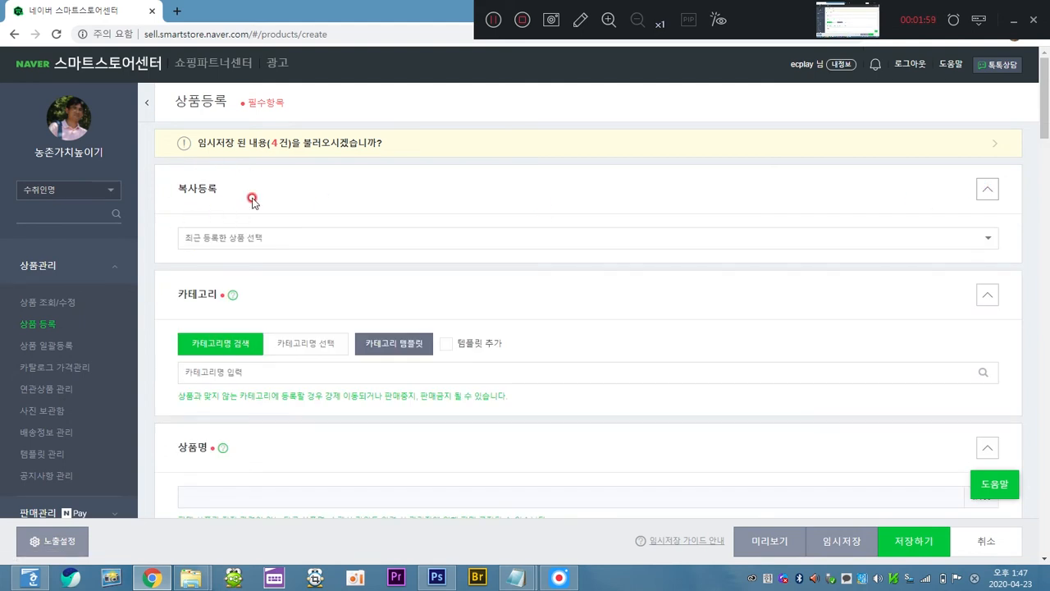
click(764, 237)
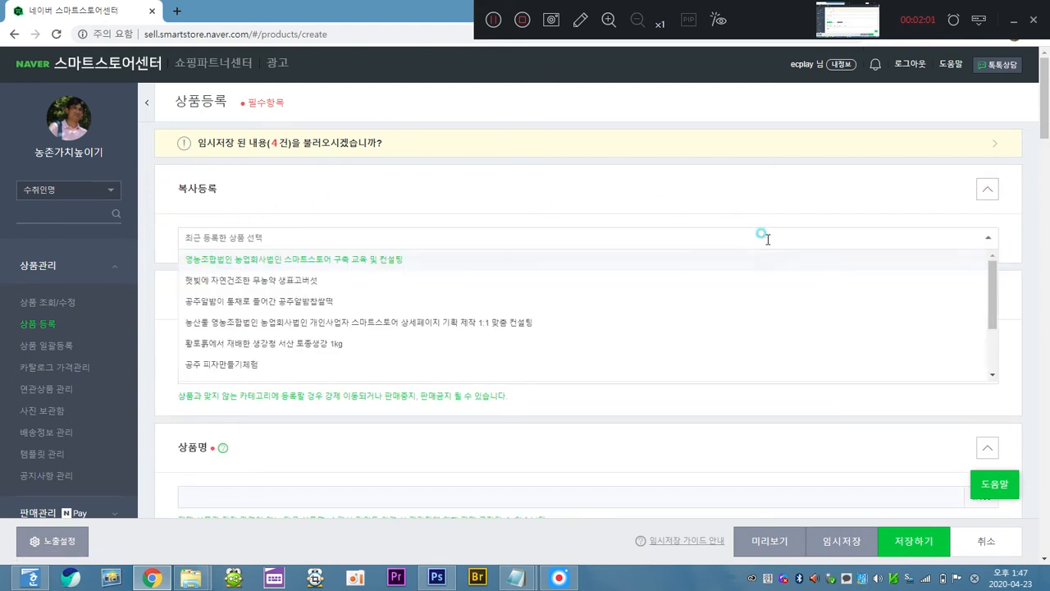
click(766, 237)
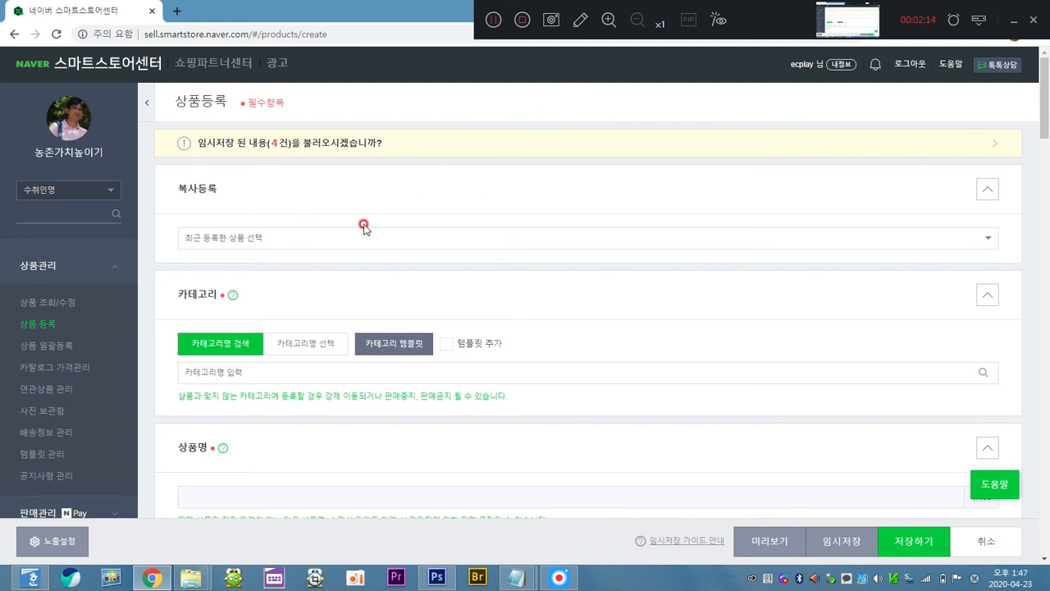
View the category hierarchy under 카테고리명 선택, and return to the category name search
scroll(525, 246, down, 1)
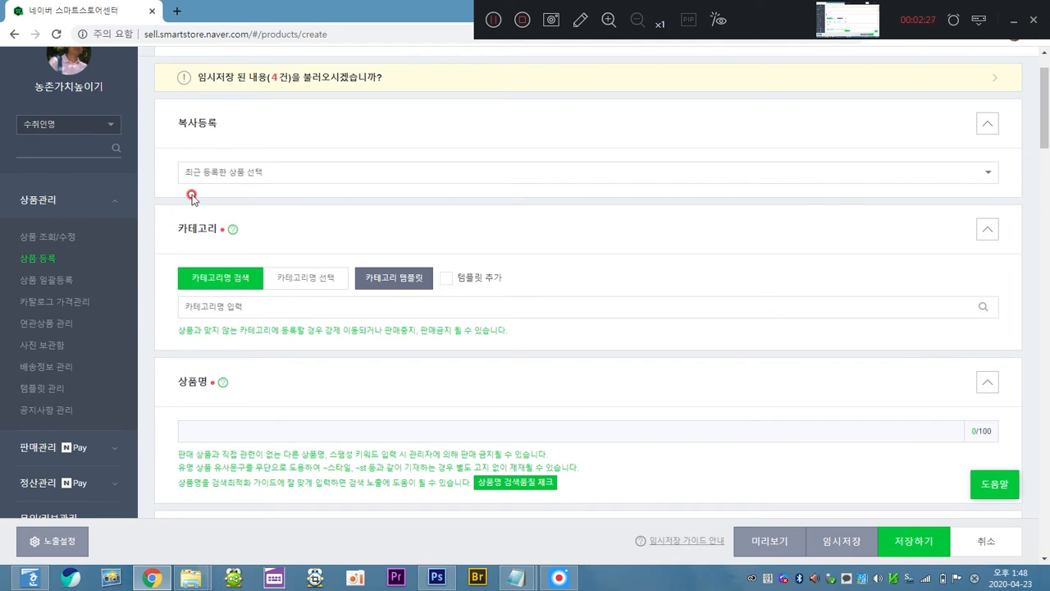
click(281, 273)
scroll(528, 258, down, 1)
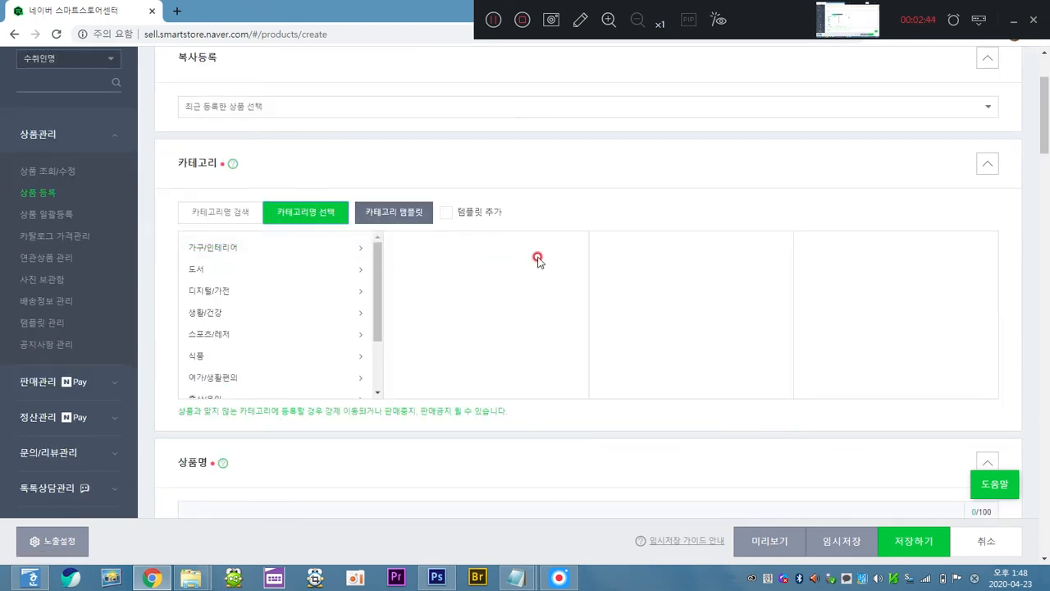
click(245, 216)
Search the categories for 토마토, choose 식품>농산물>과일>토마토 and collapse the category section
click(271, 236)
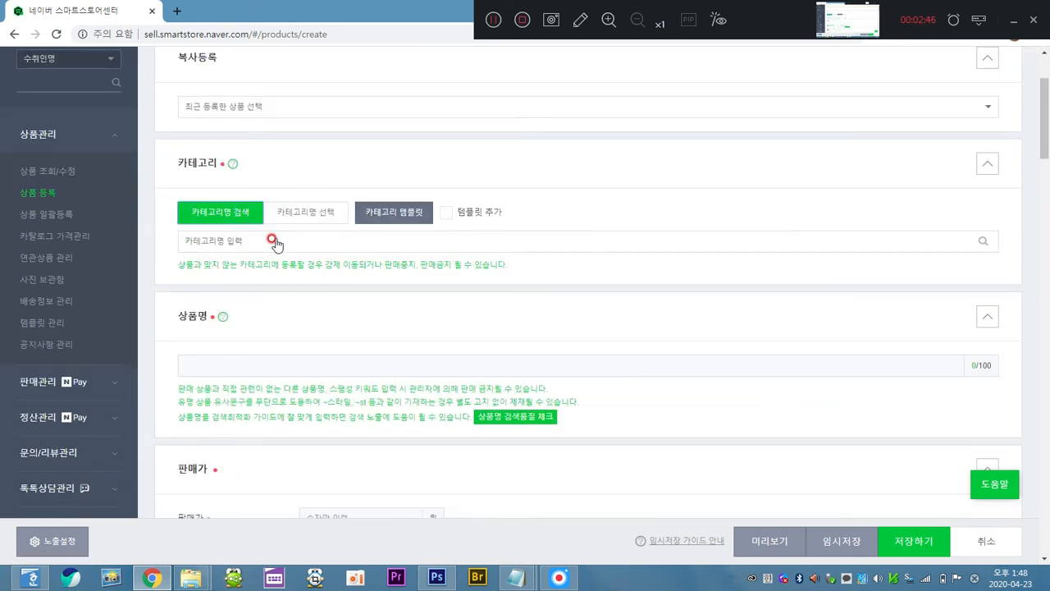
click(271, 236)
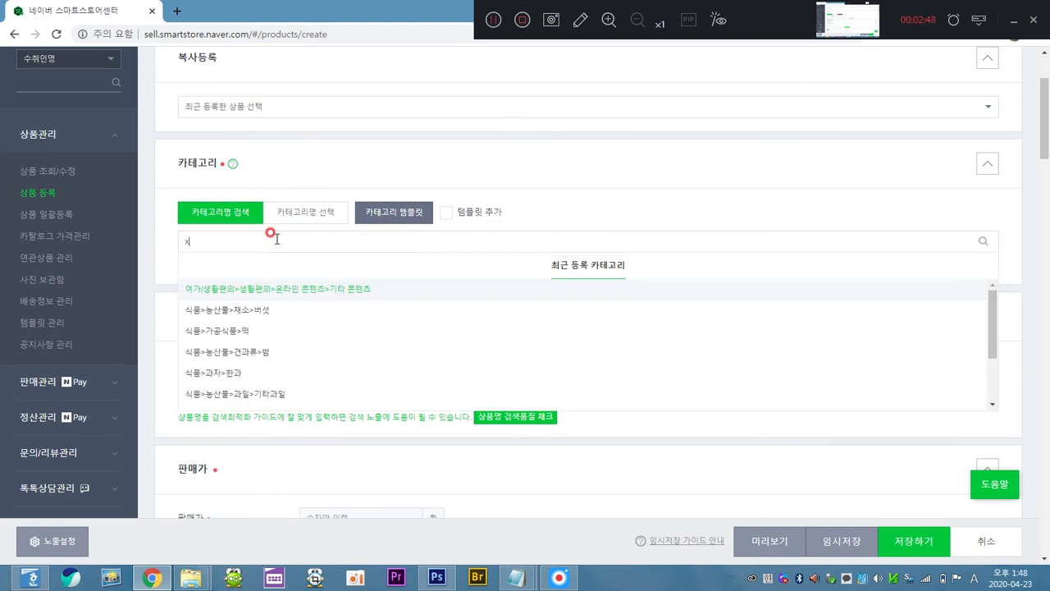
text(xhakxh)
key(BackSpace)
key(BackSpace)
key(BackSpace)
key(BackSpace)
key(BackSpace)
key(BackSpace)
text(토마토)
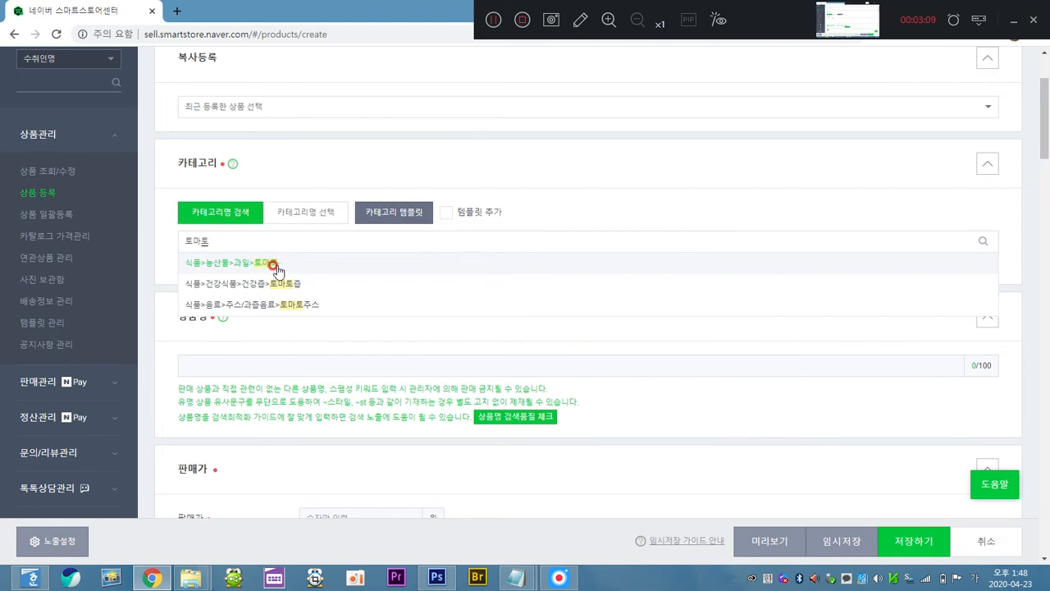
click(273, 266)
click(375, 179)
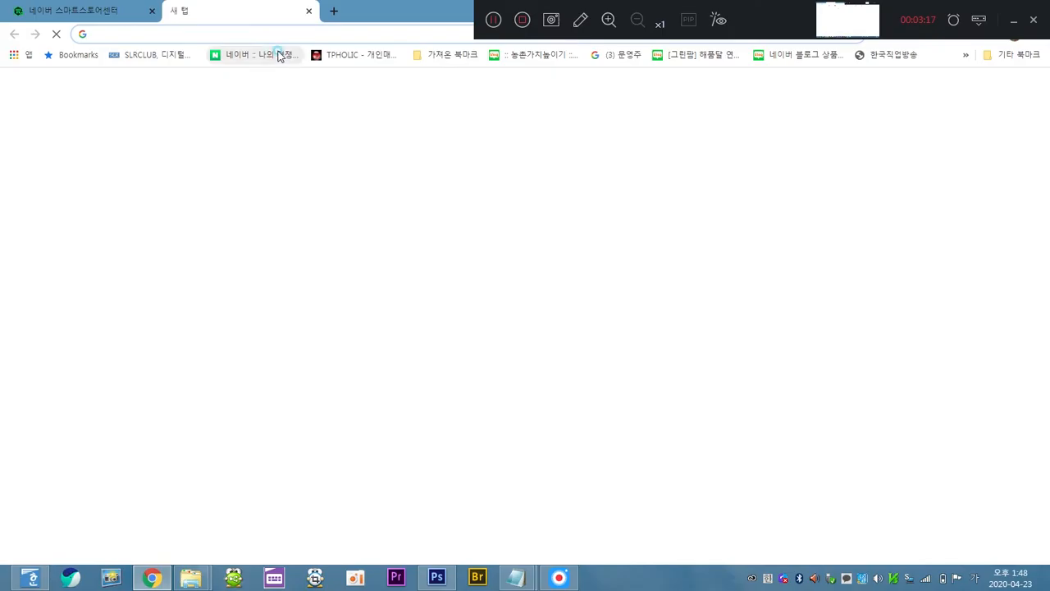
Open Naver in a new browser tab and search for 토마토
click(277, 54)
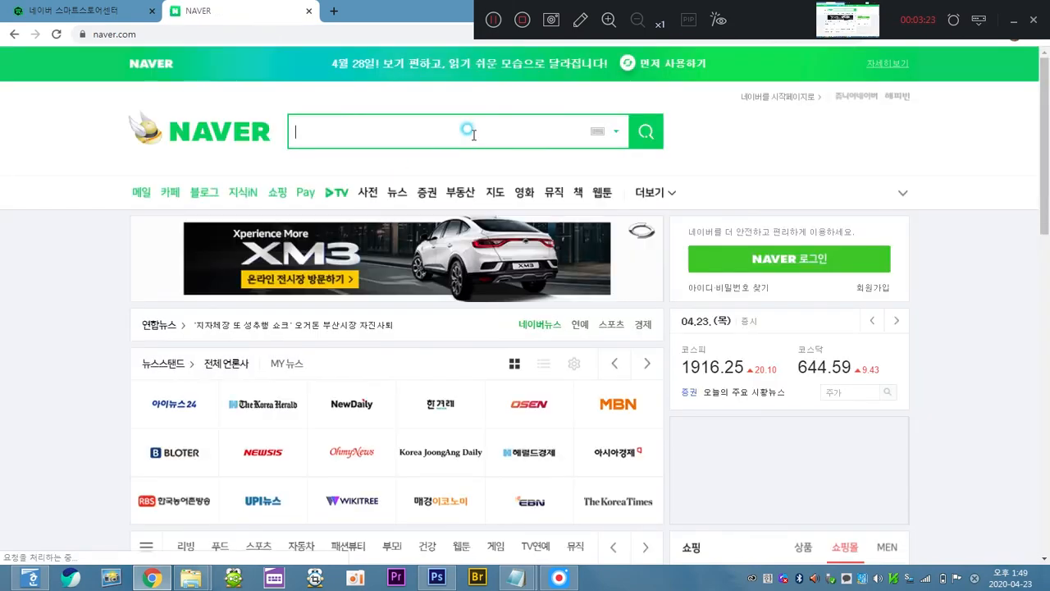
text(티마티)
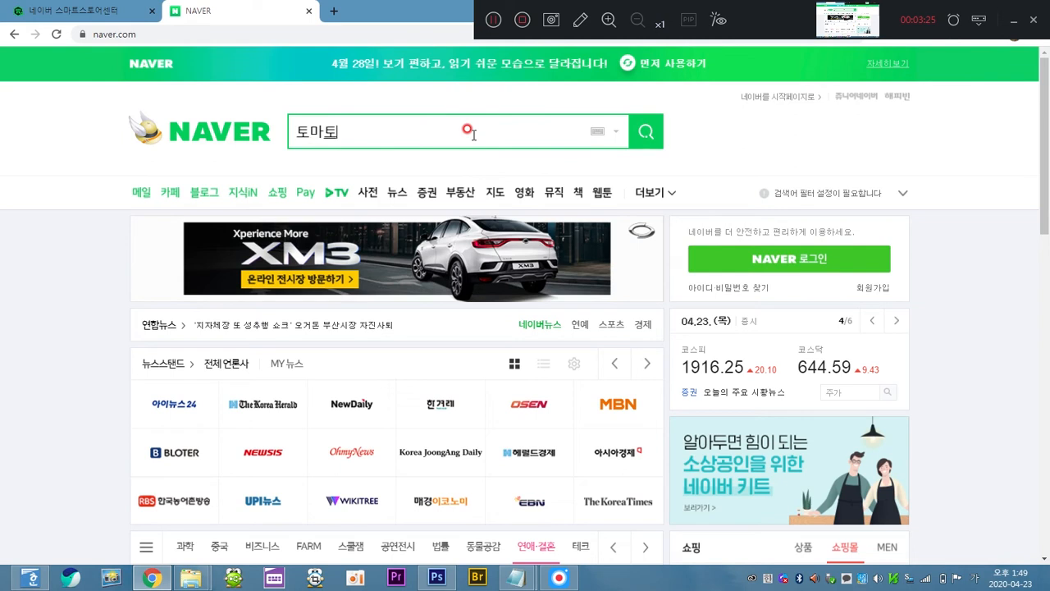
key(Return)
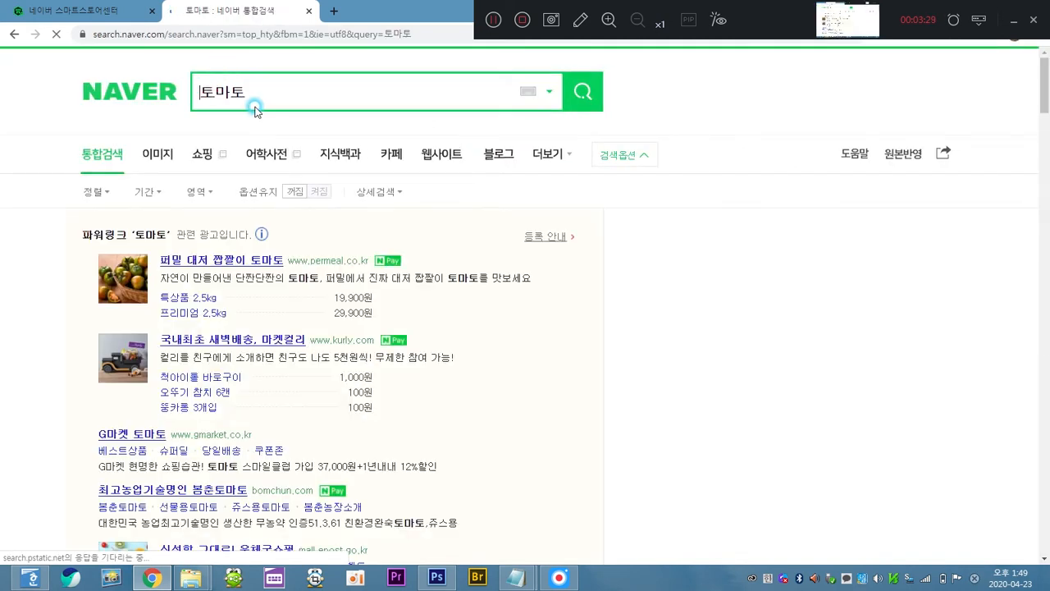
Refine the Naver search to 유기농 토마토
key(Home)
text(유기)
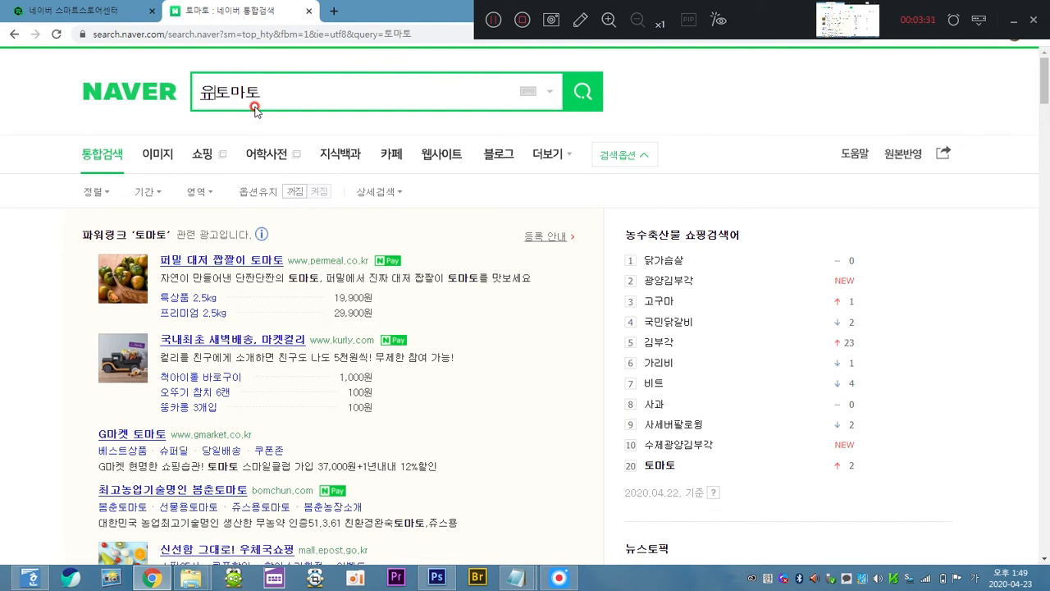
text(농)
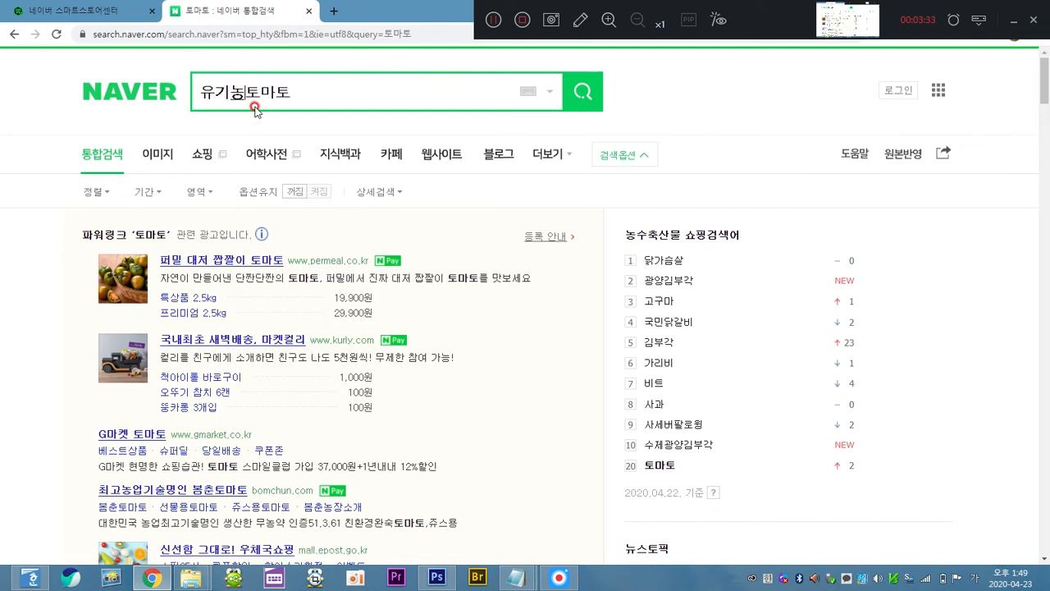
key(Return)
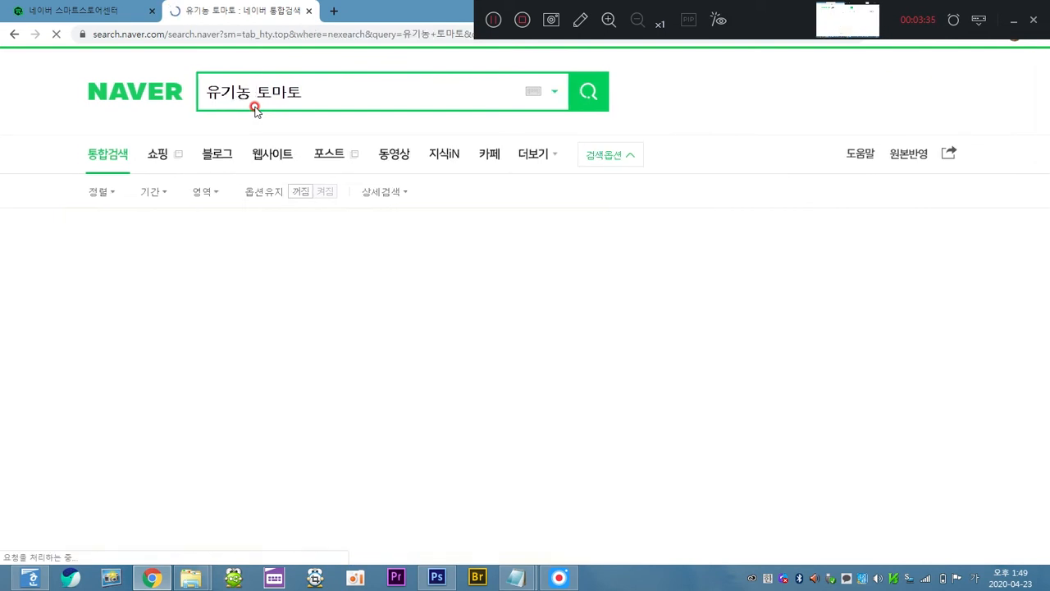
Open the full Naver Shopping product listing for 유기농 토마토 from the search results
scroll(284, 121, down, 2)
scroll(283, 122, down, 7)
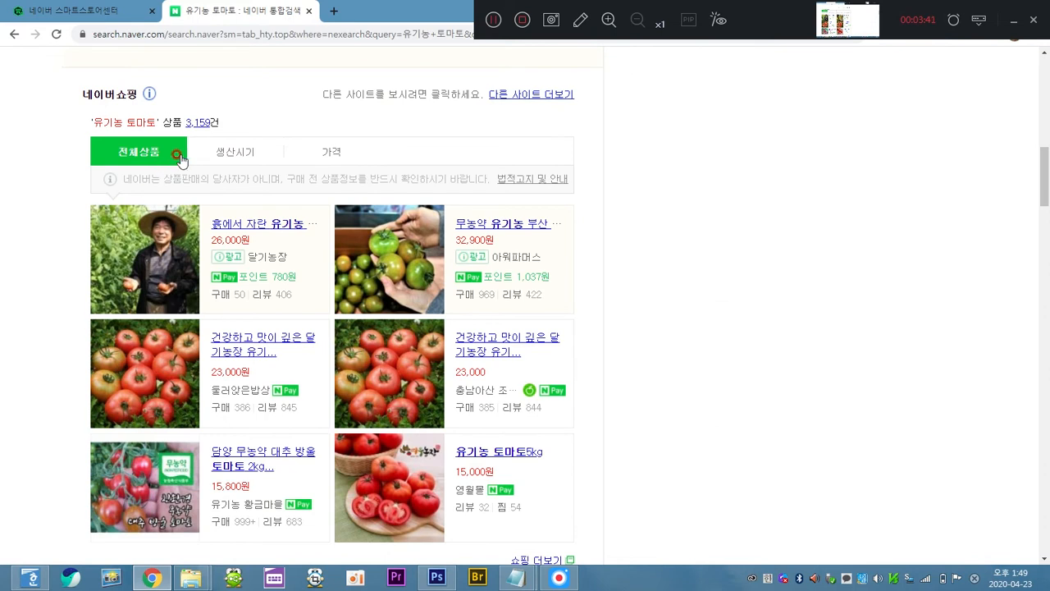
click(201, 123)
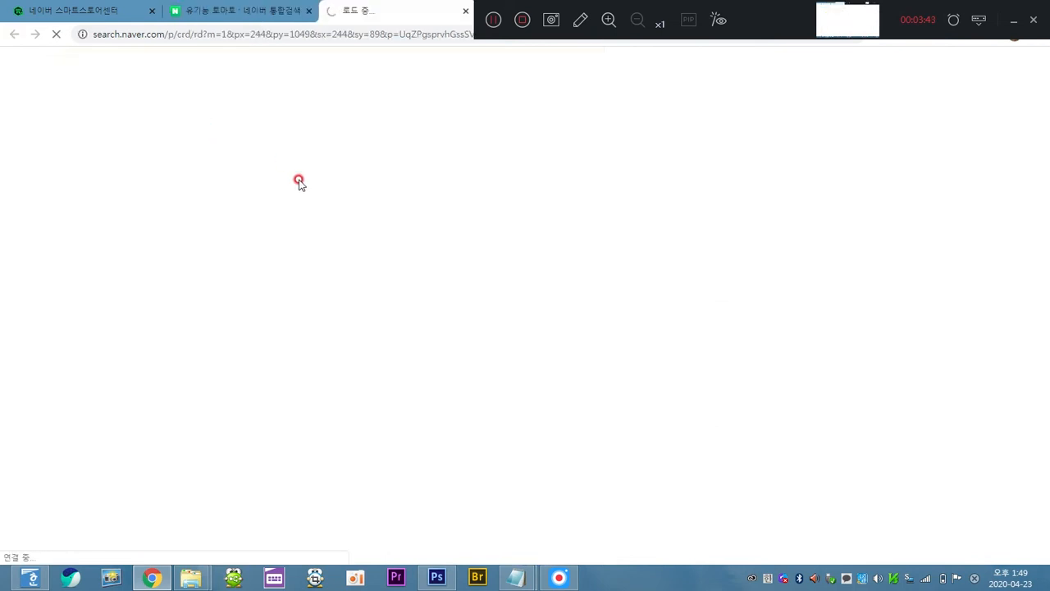
Examine how competing organic tomato listings word their product titles and category details in Naver Shopping
scroll(271, 188, down, 2)
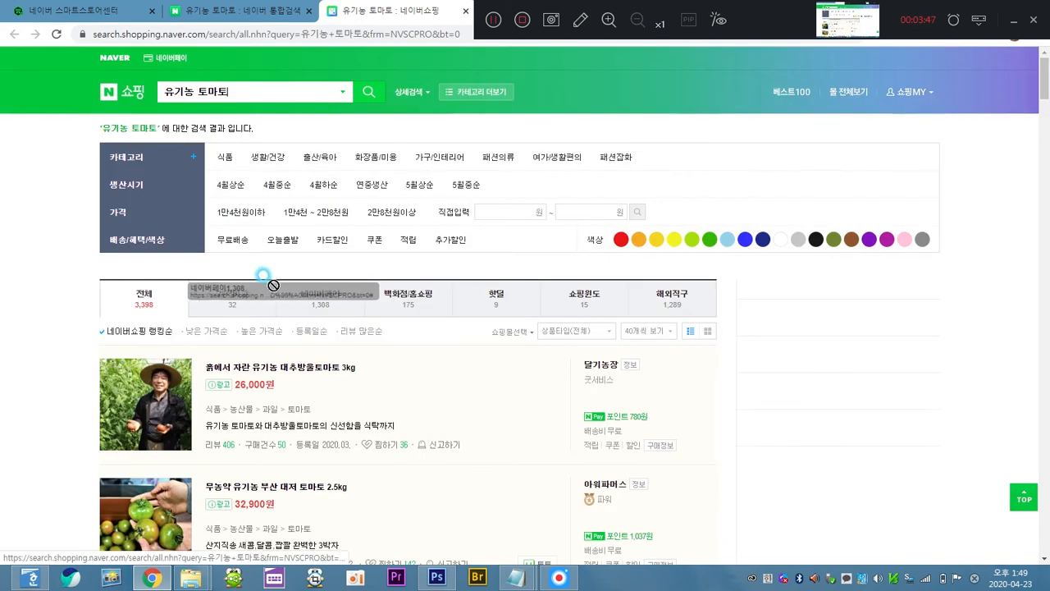
drag(318, 410, 204, 410)
click(204, 410)
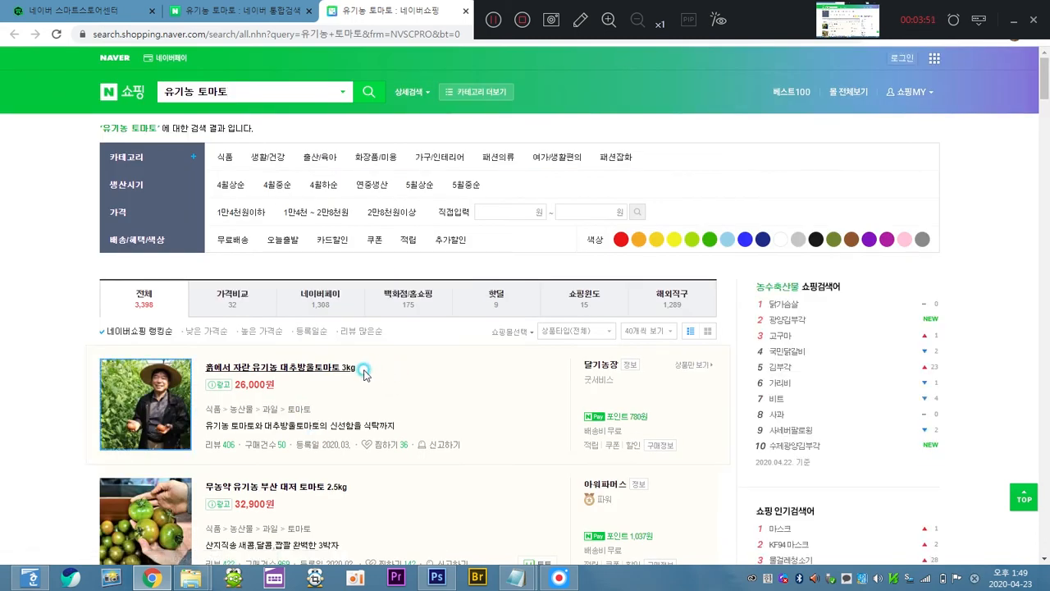
drag(369, 373, 199, 368)
drag(352, 408, 199, 404)
scroll(466, 359, down, 1)
Return to the product registration form and enter 땅에서 자란 유기농 대추방울토마토 3kg as the product name
click(131, 11)
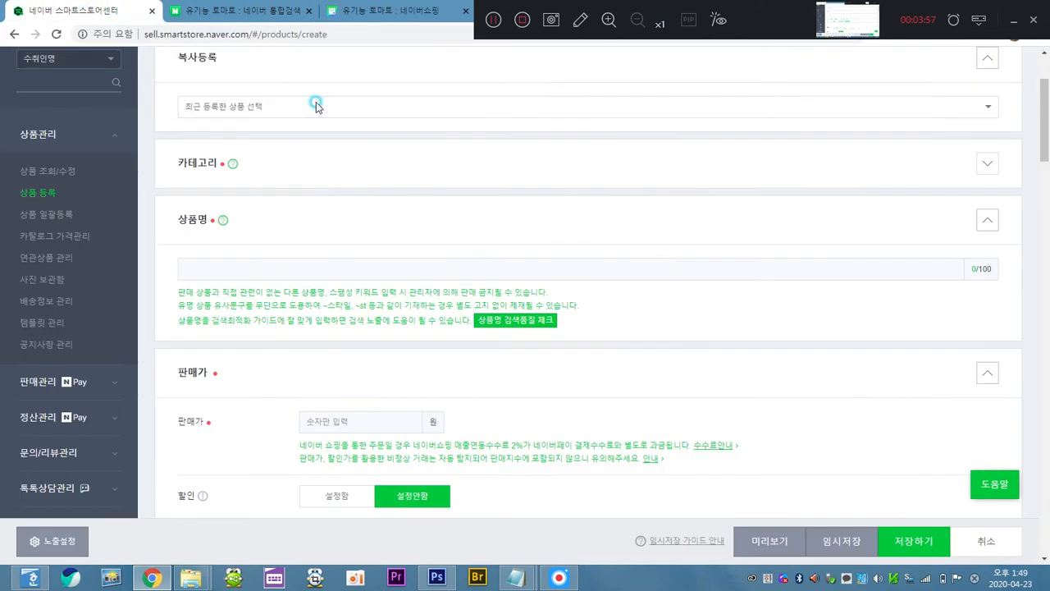
click(316, 270)
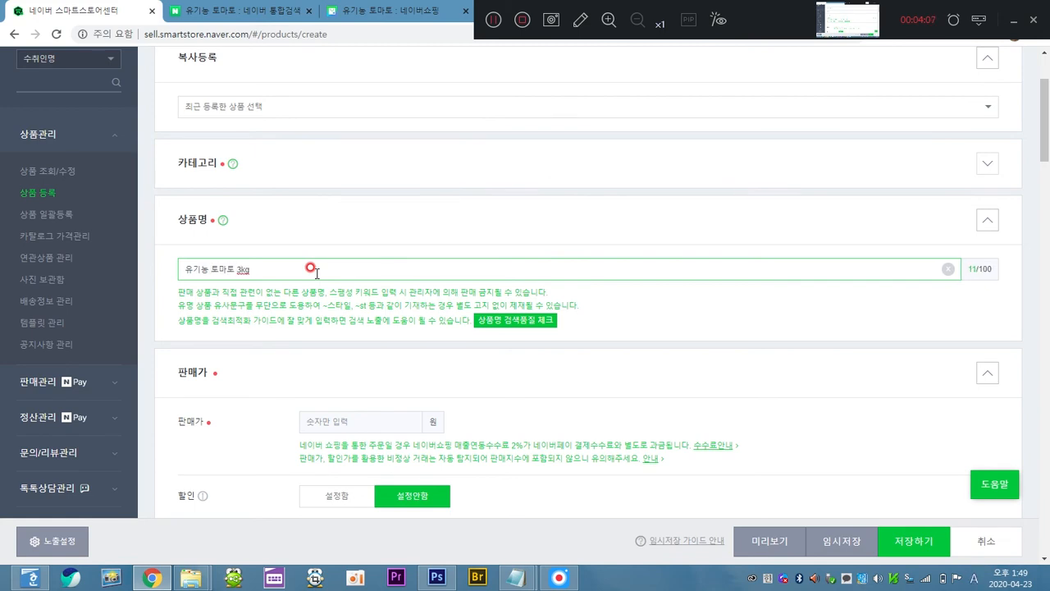
text(추방울)
click(203, 269)
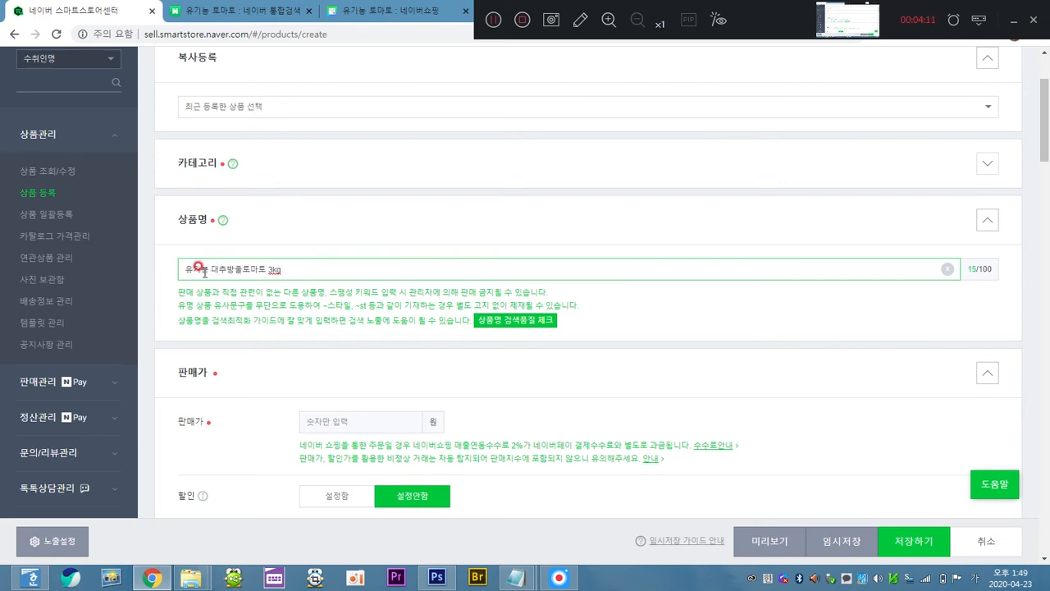
text(땅이)
key(BackSpace)
text(에서 질)
text(란)
Review the product name guidelines shown beneath the 상품명 field
click(656, 326)
drag(178, 290, 479, 339)
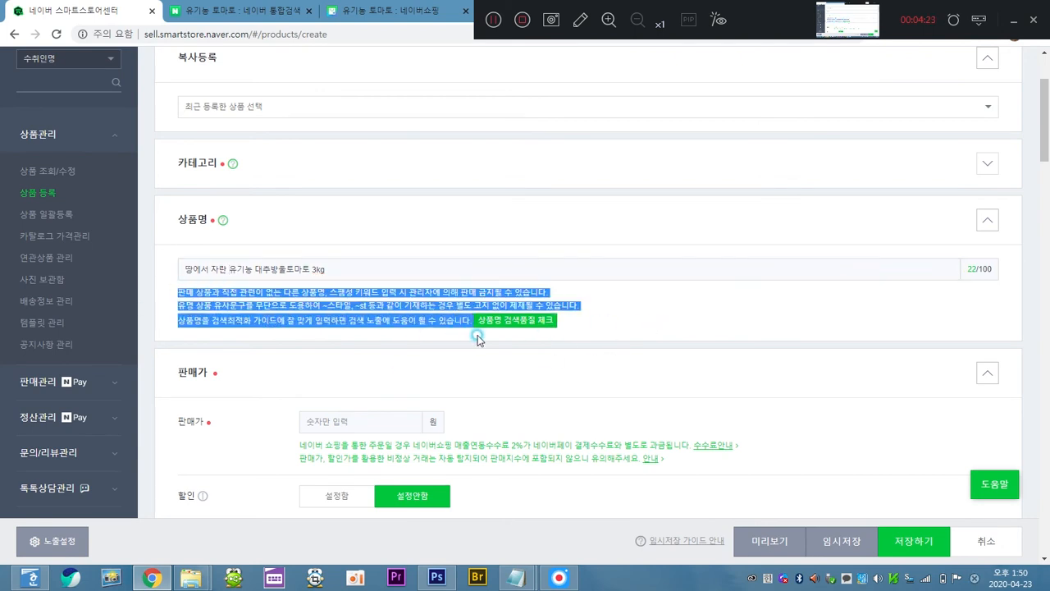
scroll(687, 300, down, 1)
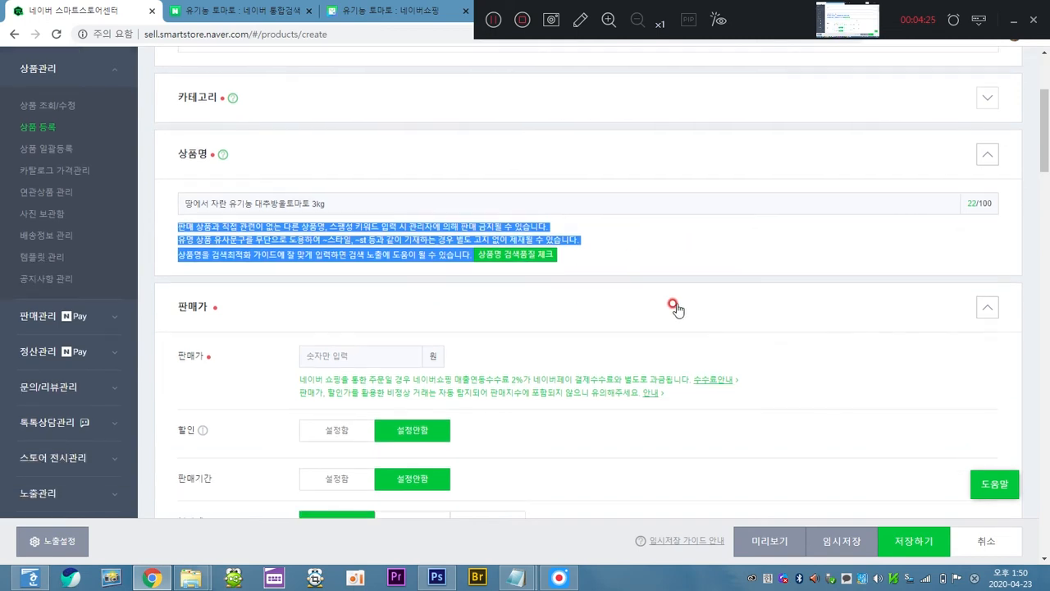
Try the product name search-quality check, and set the product category to 식품>농산물>과일>토마토, acknowledging its notices
click(544, 260)
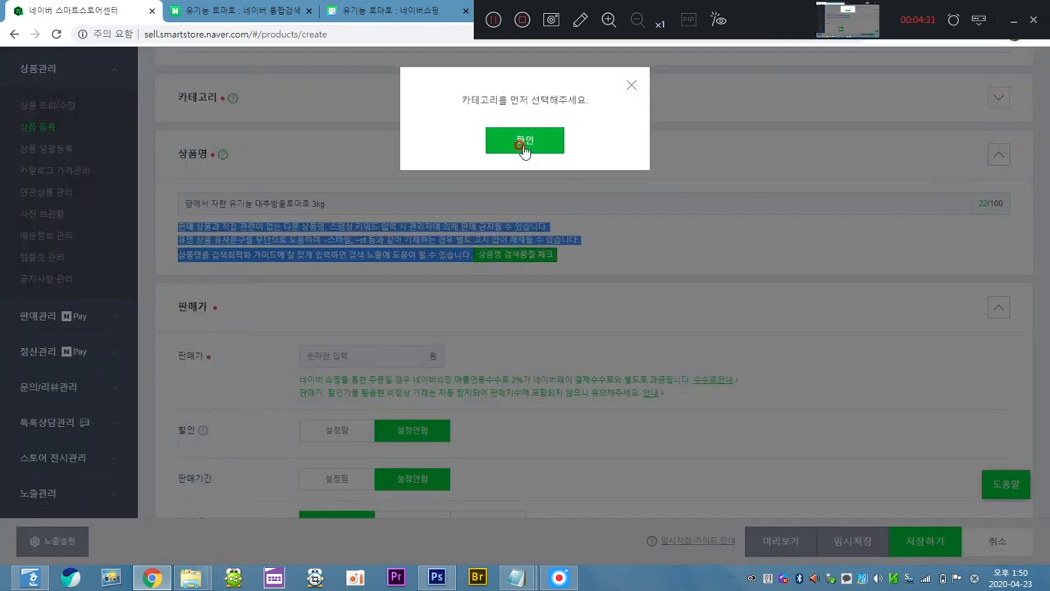
click(525, 150)
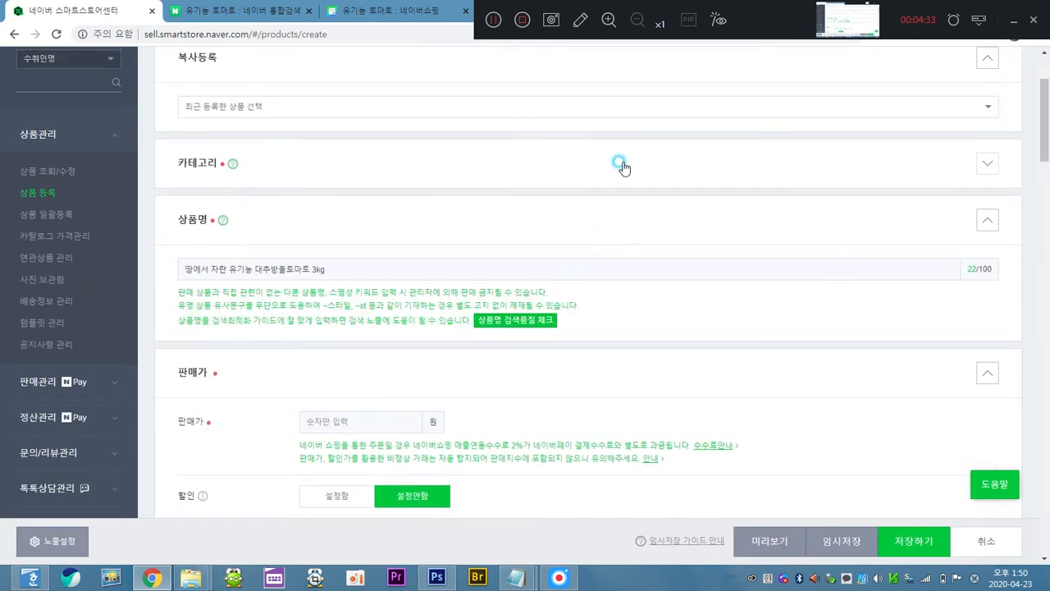
click(291, 247)
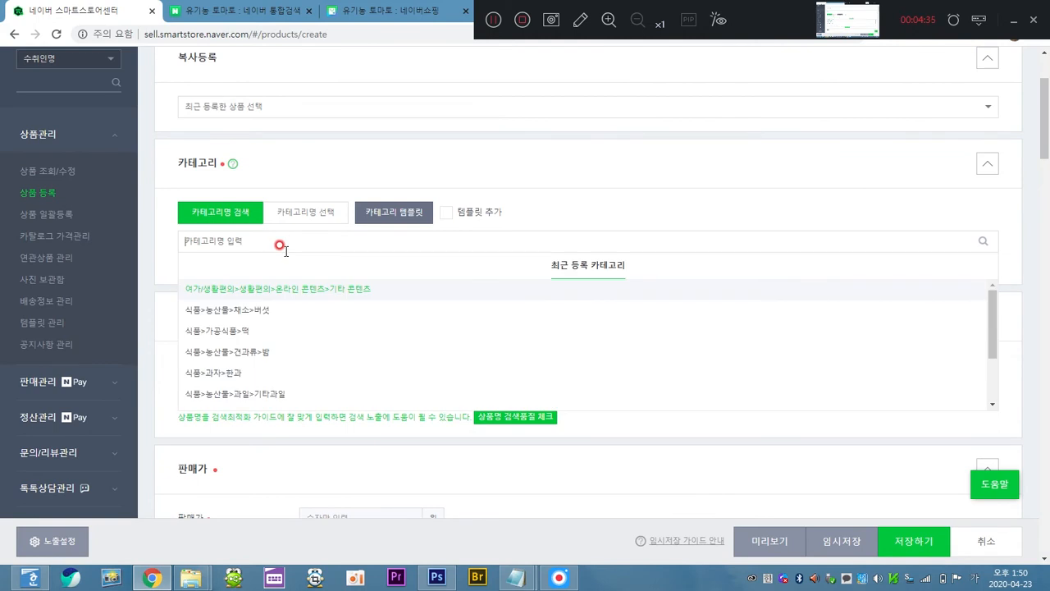
text(토마토)
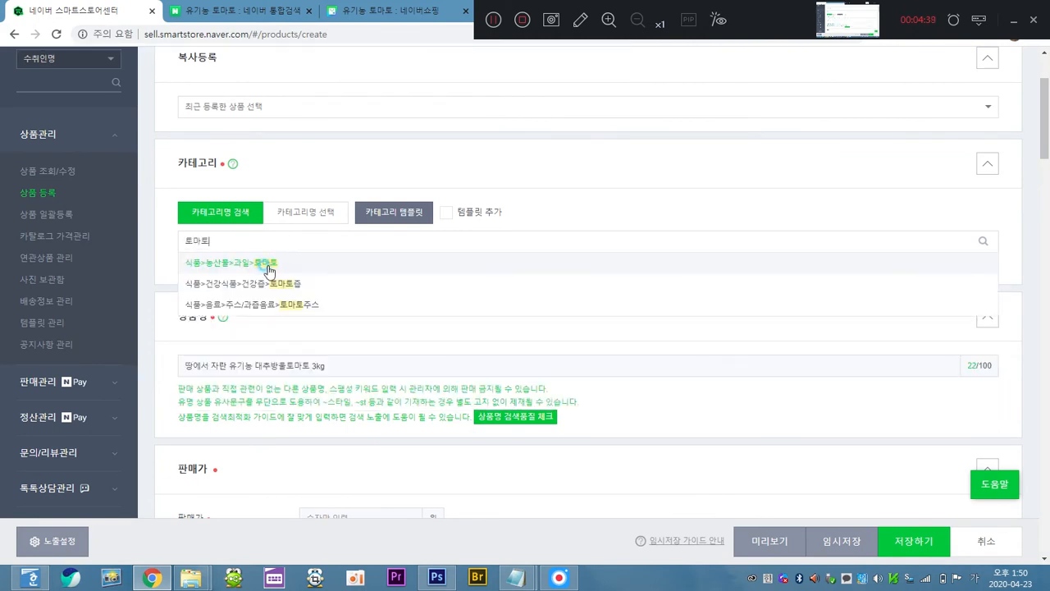
click(271, 264)
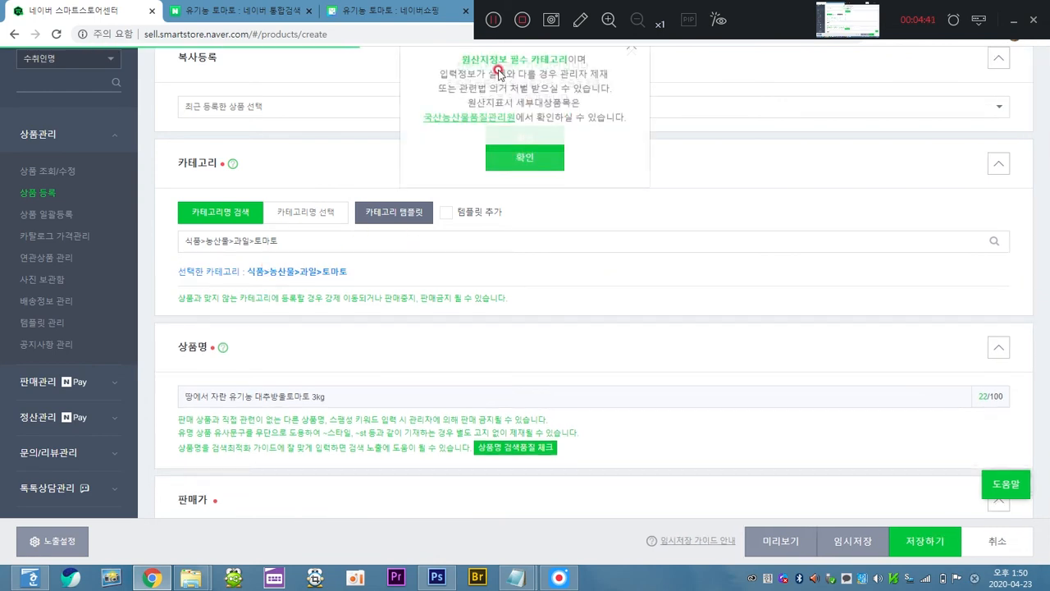
click(525, 157)
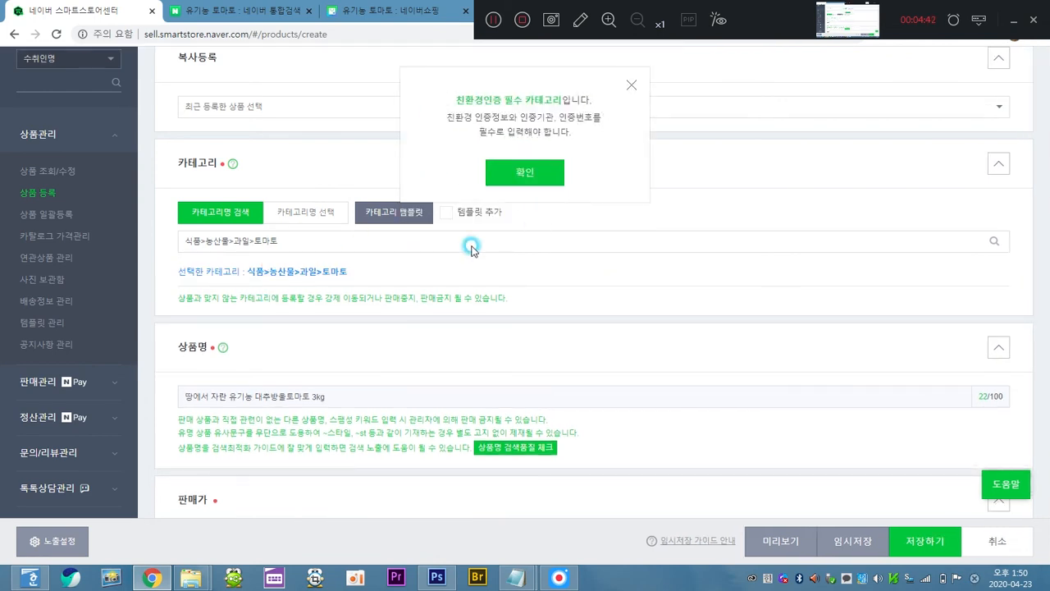
click(535, 172)
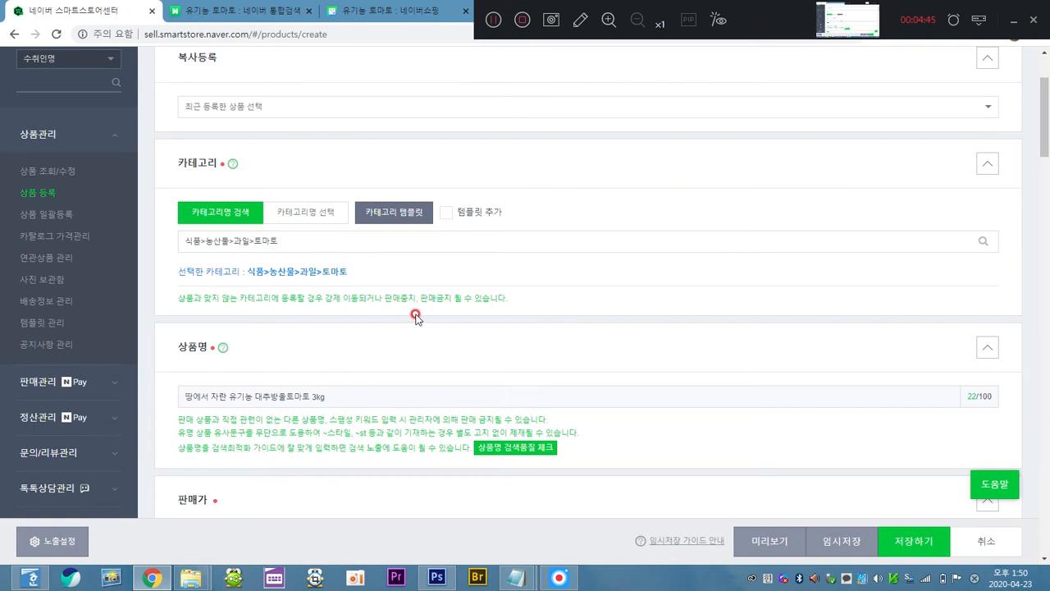
Set the 판매가 to 30,000원 and enable the discount with 전체 할인 selected
scroll(415, 318, down, 2)
drag(379, 262, 169, 263)
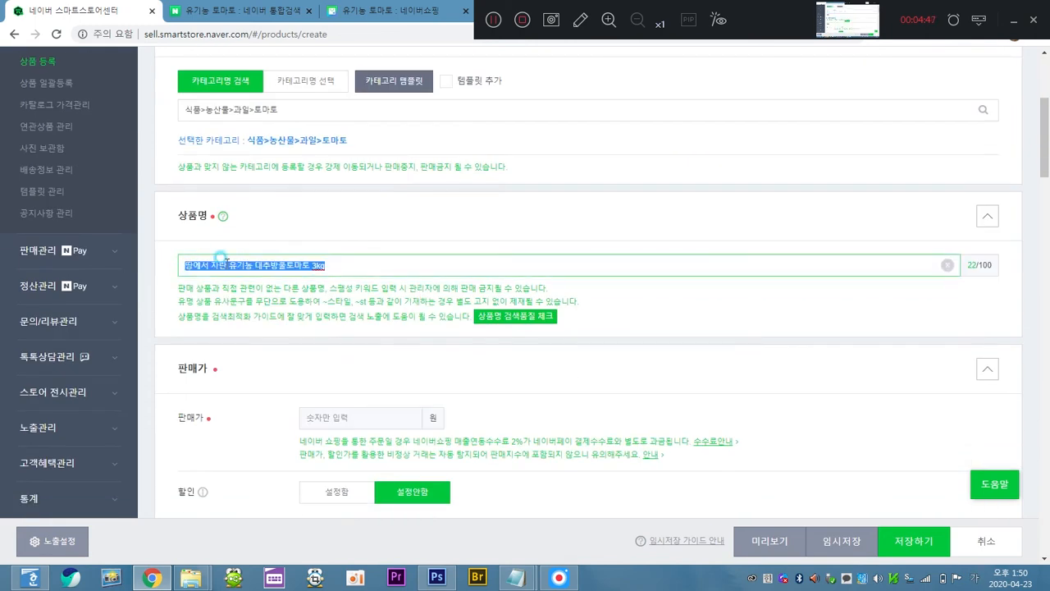
scroll(546, 295, down, 3)
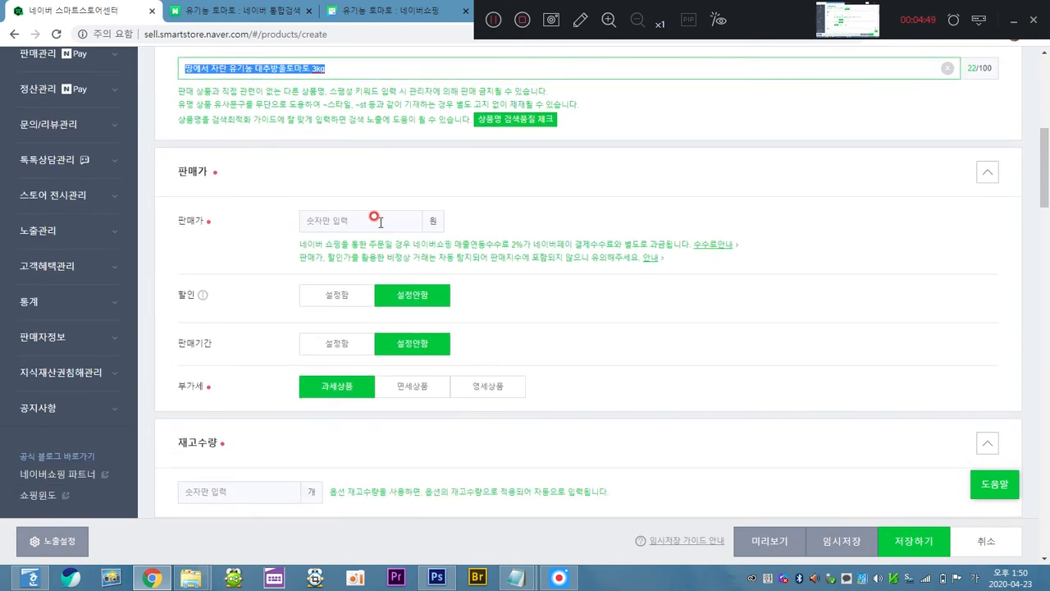
click(380, 221)
text(30000)
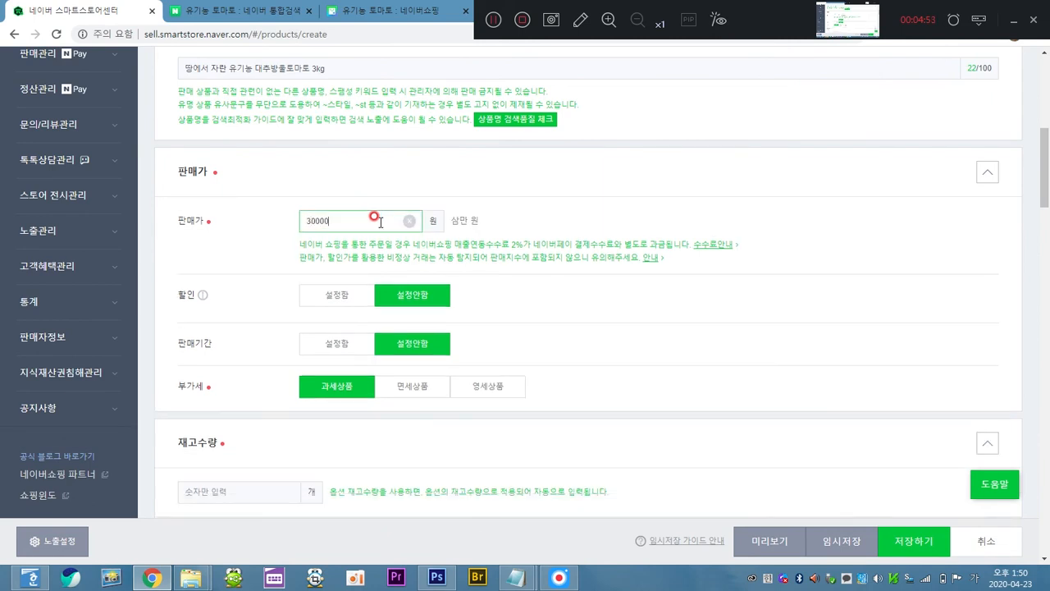
click(576, 217)
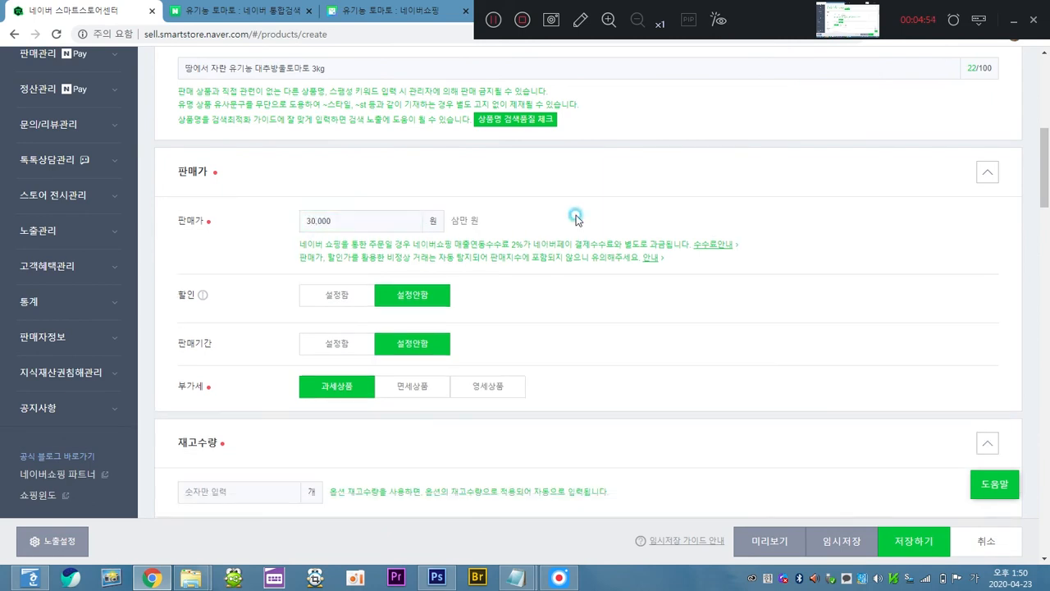
click(338, 297)
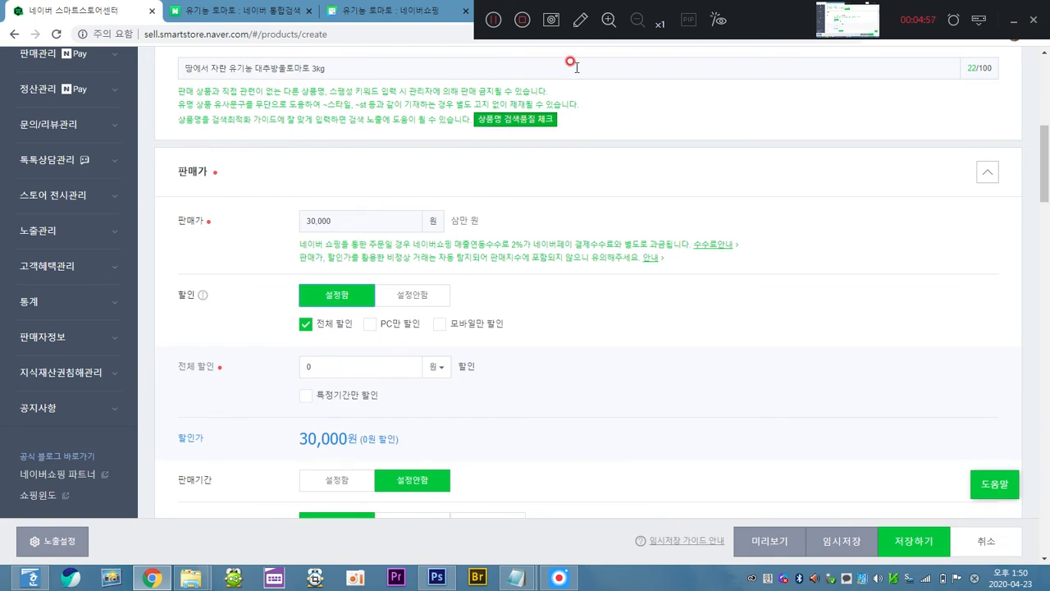
click(580, 20)
drag(337, 192, 394, 199)
mouse_move(297, 331)
mouse_down()
mouse_move(387, 348)
mouse_move(484, 344)
mouse_up()
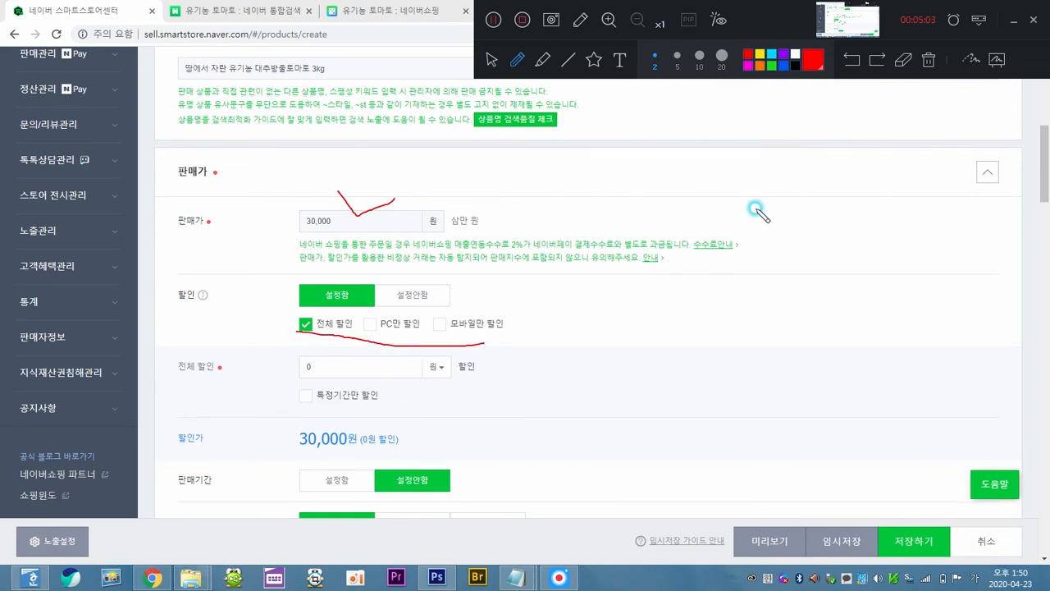
click(928, 62)
click(495, 63)
Set the 전체 할인 amount to 3,000원
click(354, 366)
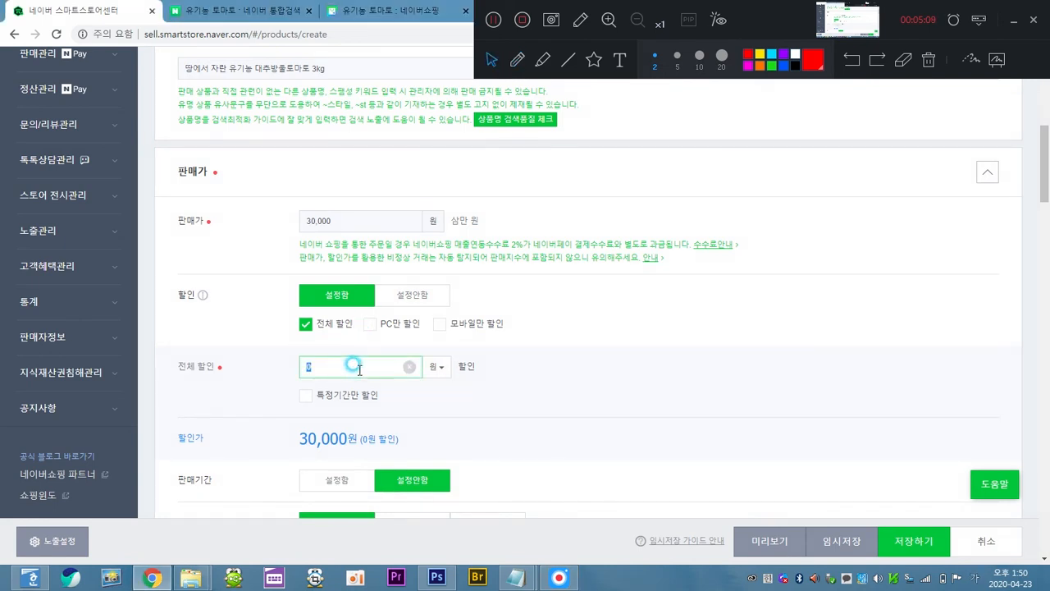
text(3000)
click(673, 400)
Set the 부가세 type to 면세상품 and the 재고수량 to 100
scroll(674, 399, down, 3)
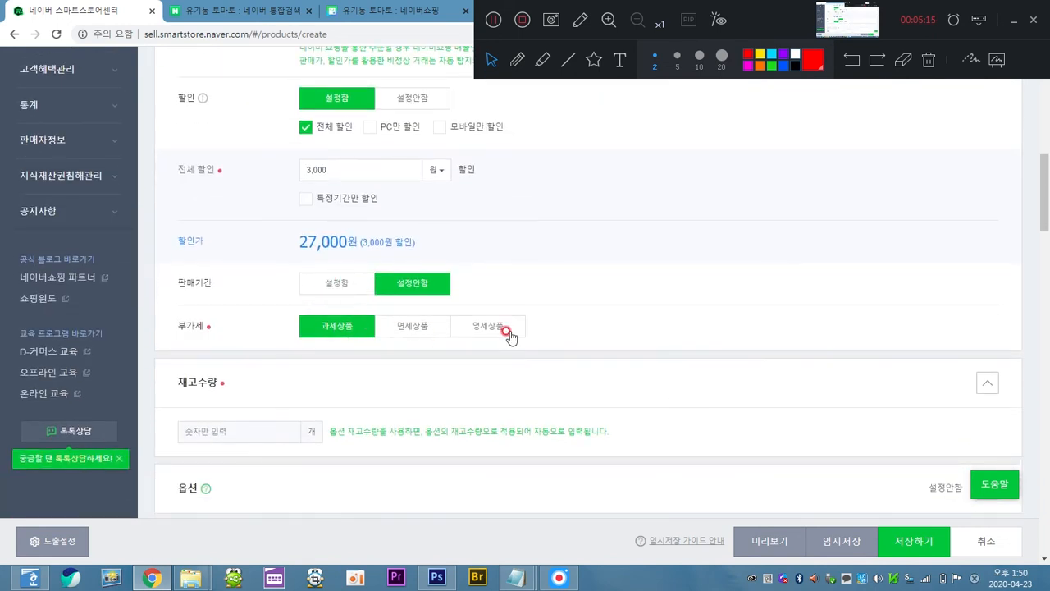
click(398, 333)
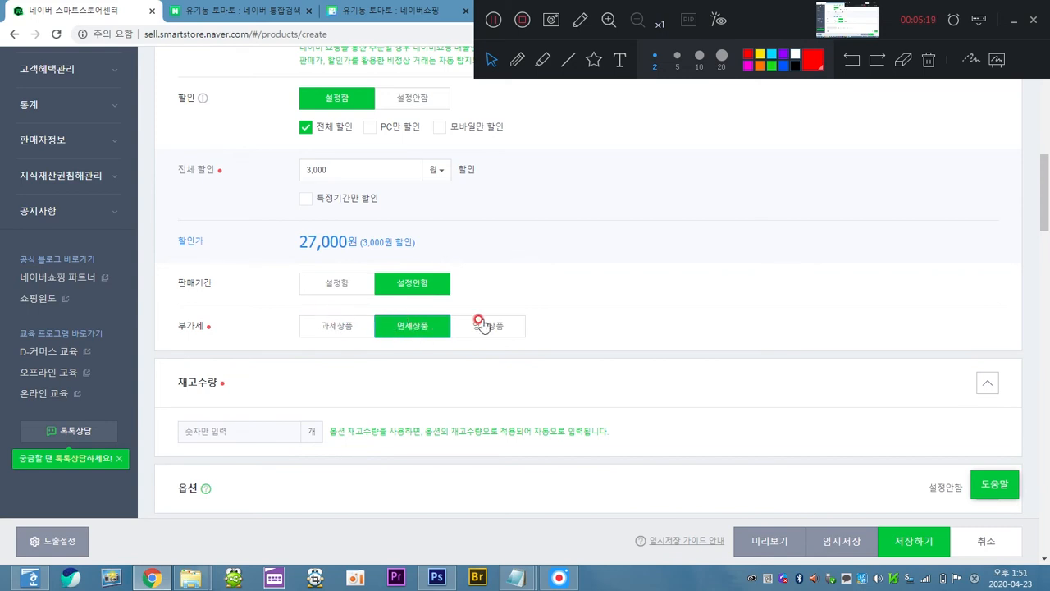
scroll(482, 326, down, 1)
click(270, 362)
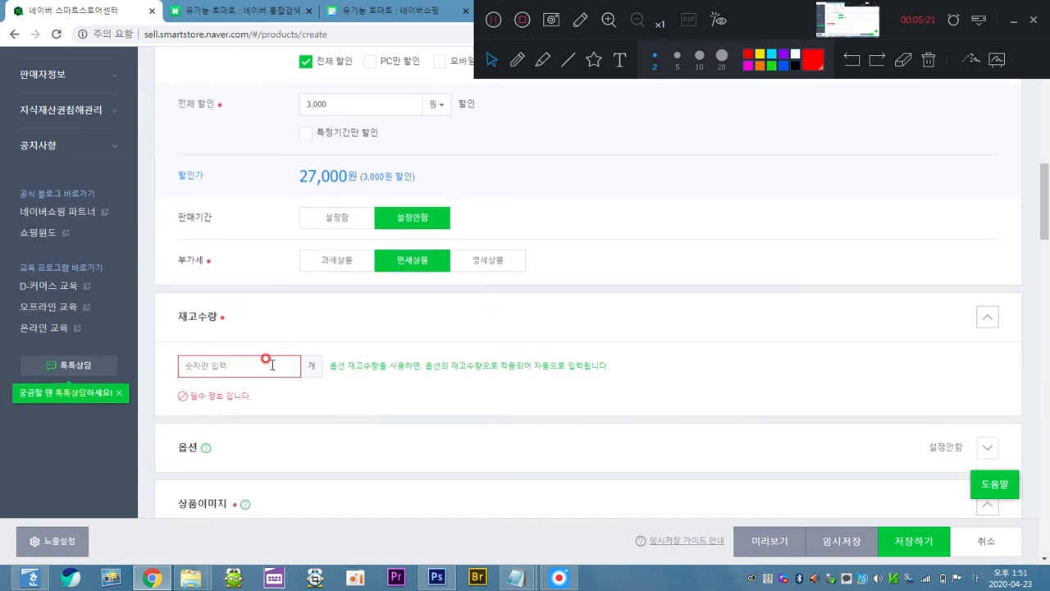
text(100)
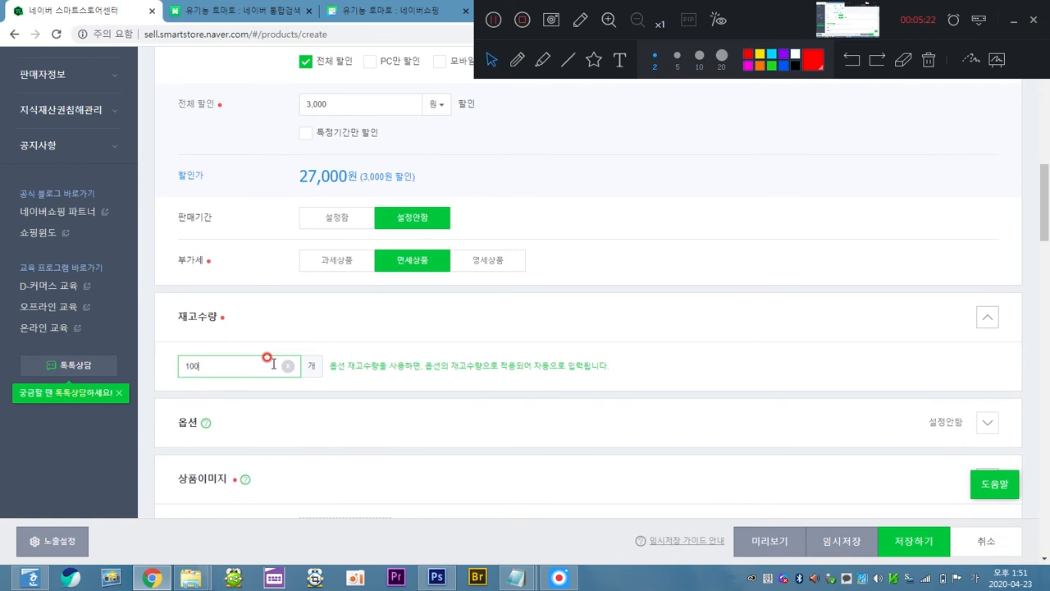
click(466, 319)
Examine the recommended sizes and file format notes for the main and additional images in the 상품이미지 section
scroll(467, 323, down, 2)
scroll(468, 322, down, 1)
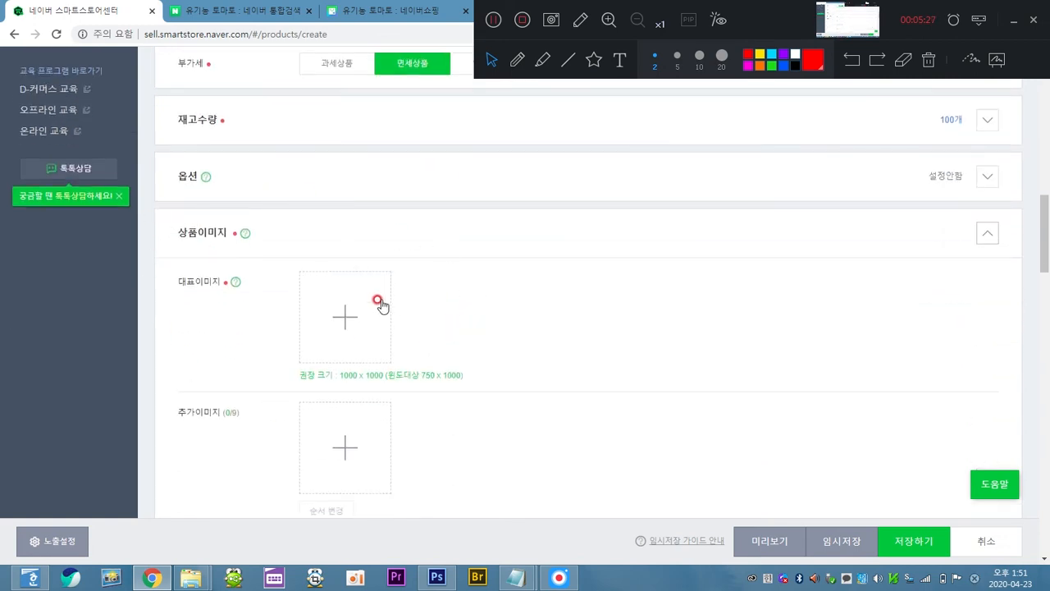
scroll(481, 310, down, 1)
scroll(359, 302, down, 1)
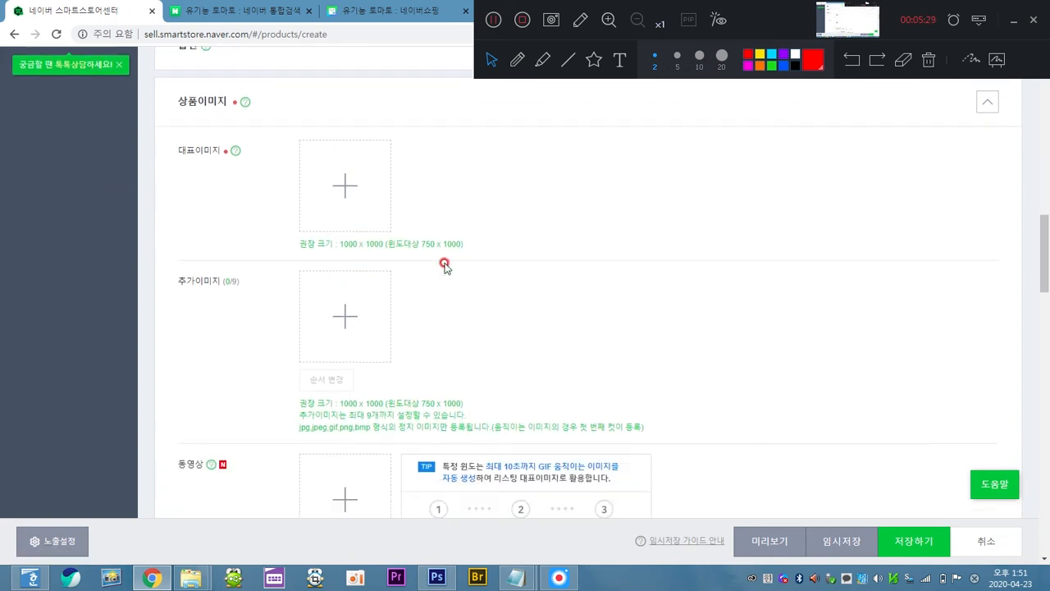
drag(492, 244, 295, 249)
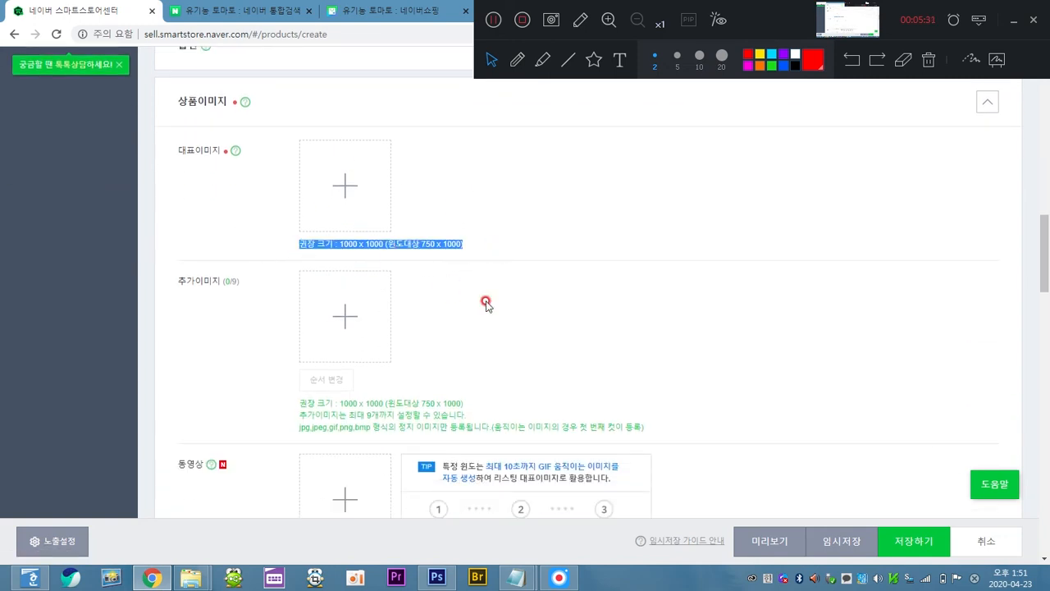
scroll(484, 303, down, 1)
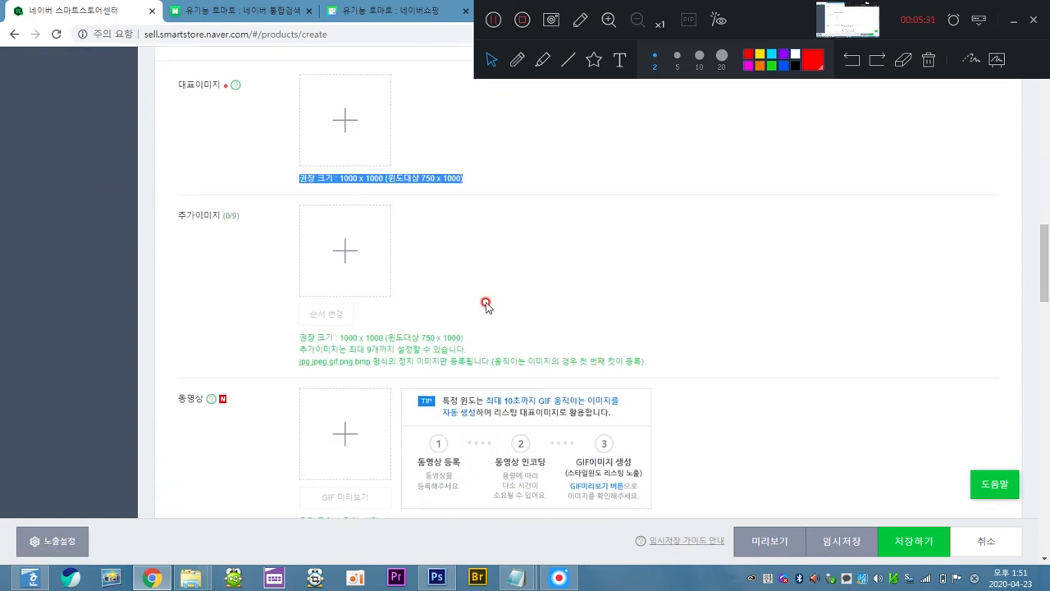
click(303, 336)
scroll(334, 245, up, 2)
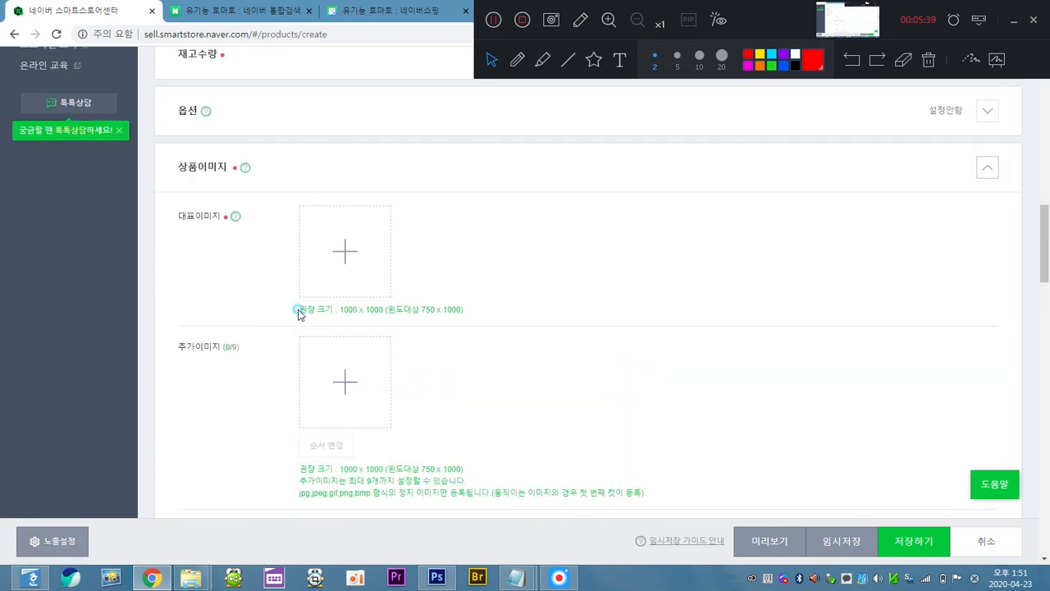
drag(299, 313, 468, 309)
click(495, 311)
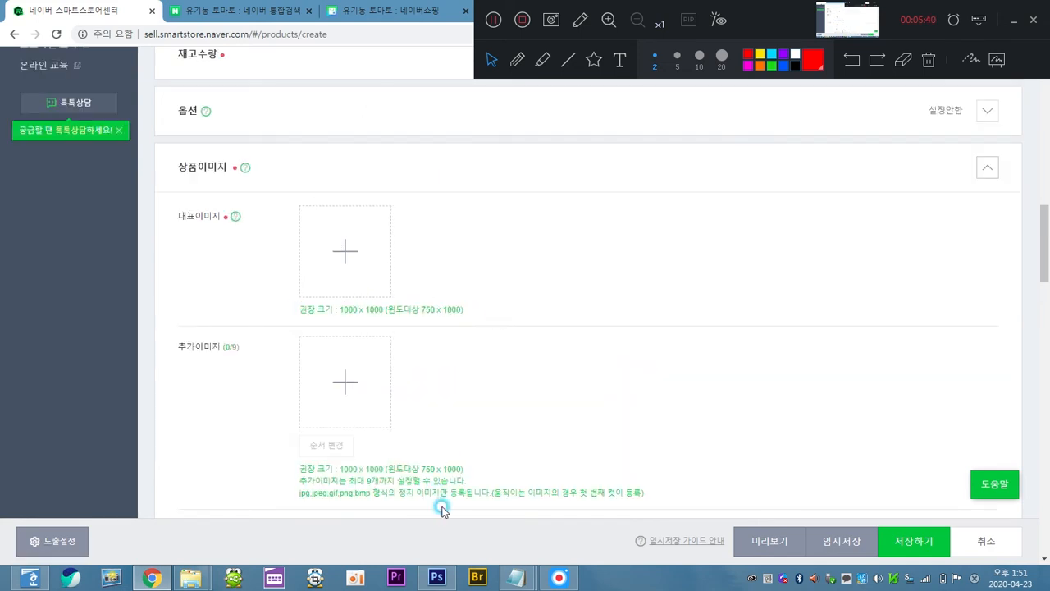
Switch to Photoshop and open the photo of tomatoes in a yellow crate, [크기변환]IMGL5686.JPG
click(437, 579)
double_click(432, 206)
click(764, 328)
scroll(763, 330, down, 1)
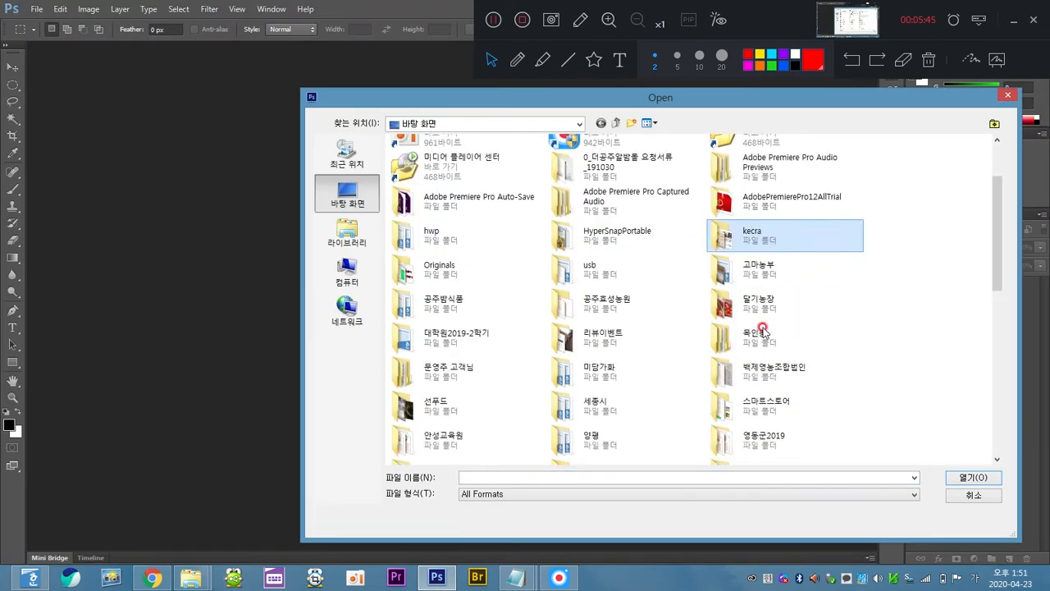
scroll(763, 330, down, 3)
double_click(766, 358)
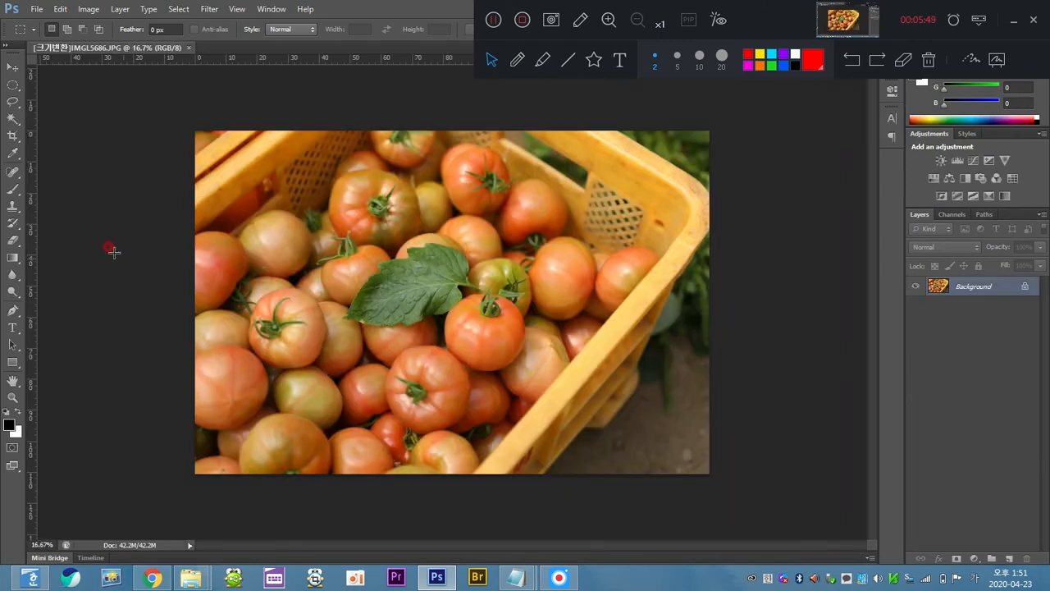
Set the Crop tool's ratio to 1000 x 1000 for a square crop of the tomato photo
click(14, 137)
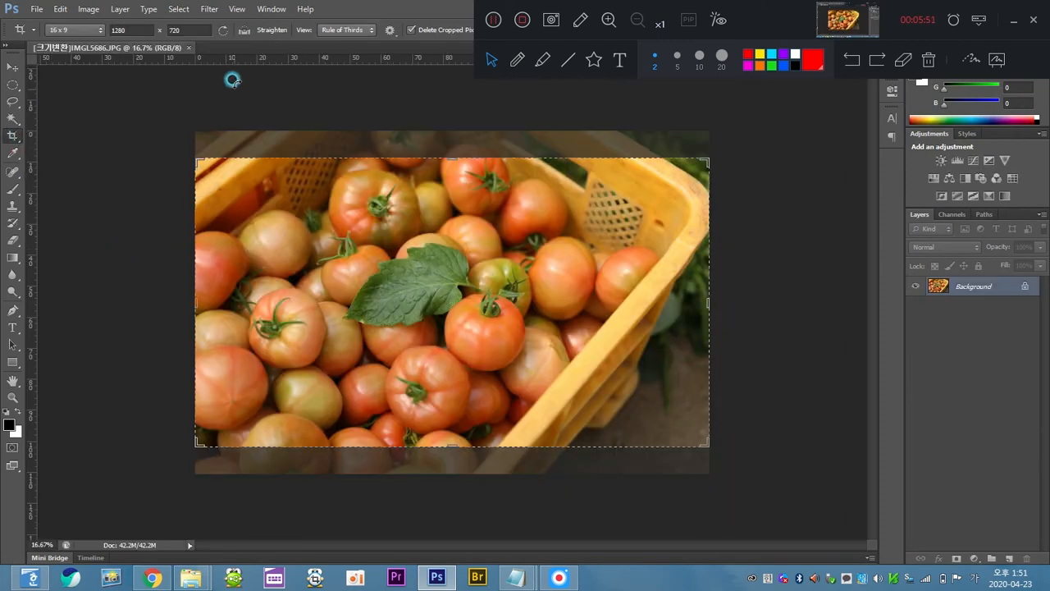
click(147, 29)
text(1000)
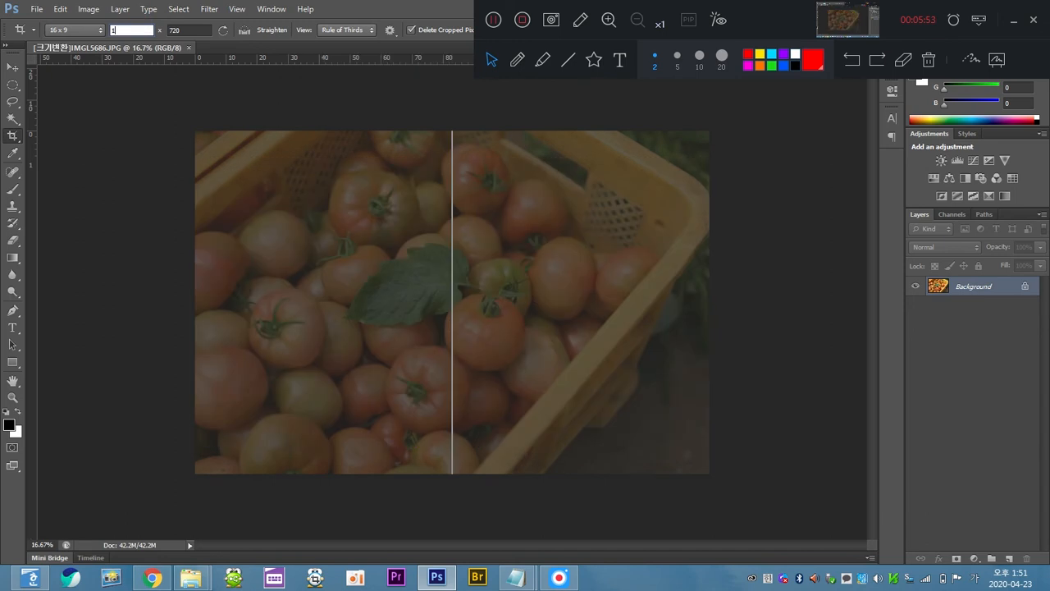
click(192, 30)
text(1000)
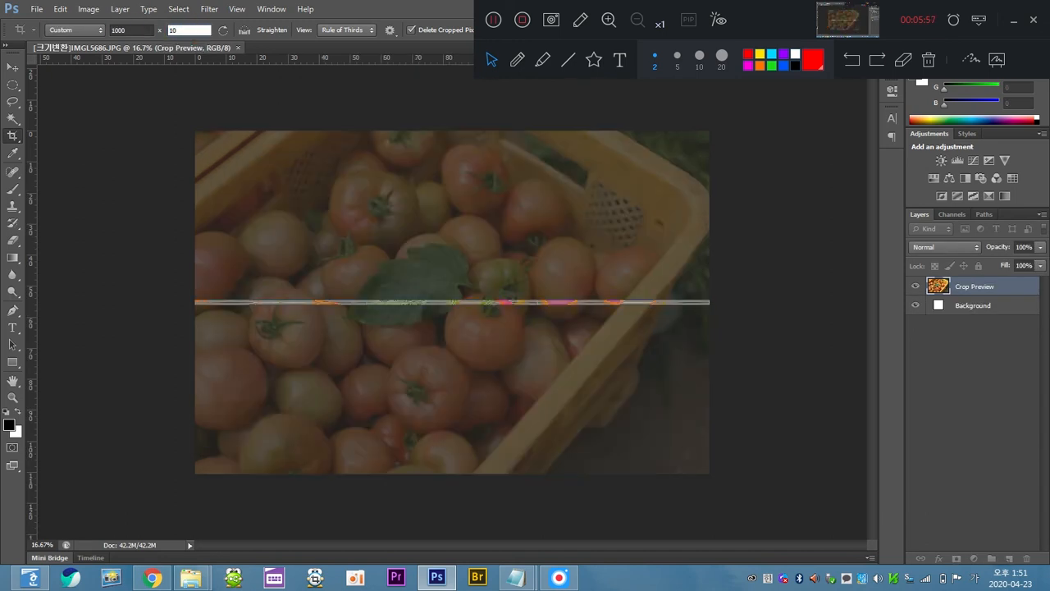
click(396, 244)
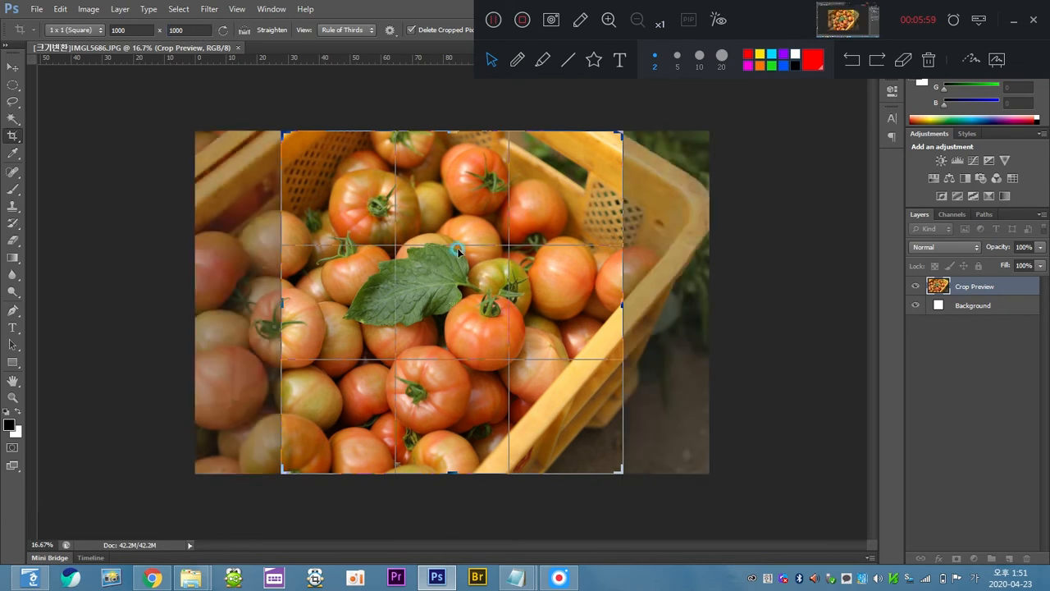
Reposition the photo within the square crop frame to include more of its left side, and apply the crop
drag(468, 248, 526, 242)
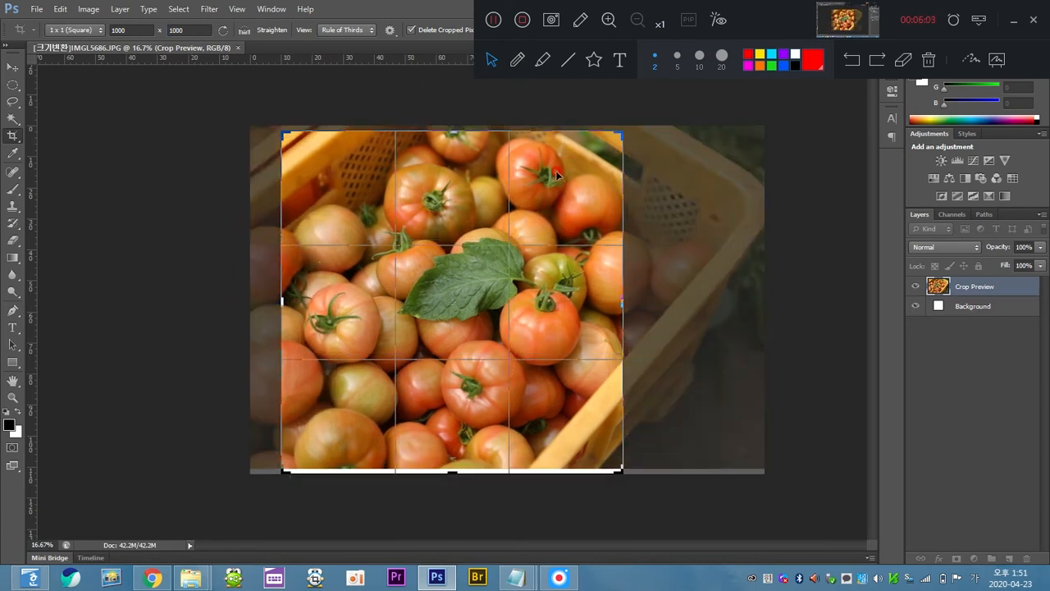
drag(539, 186, 540, 192)
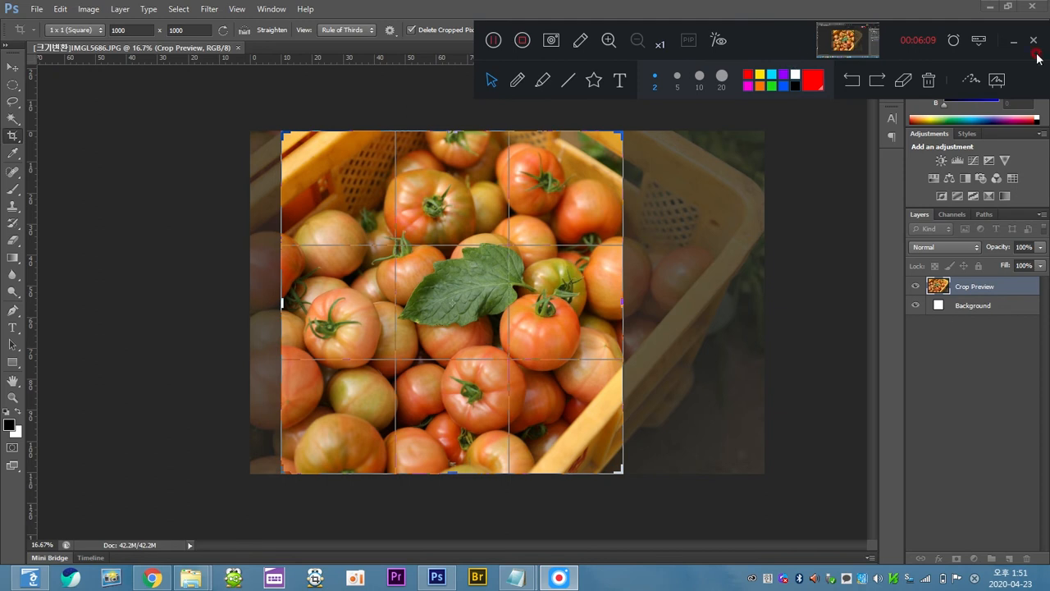
click(1012, 41)
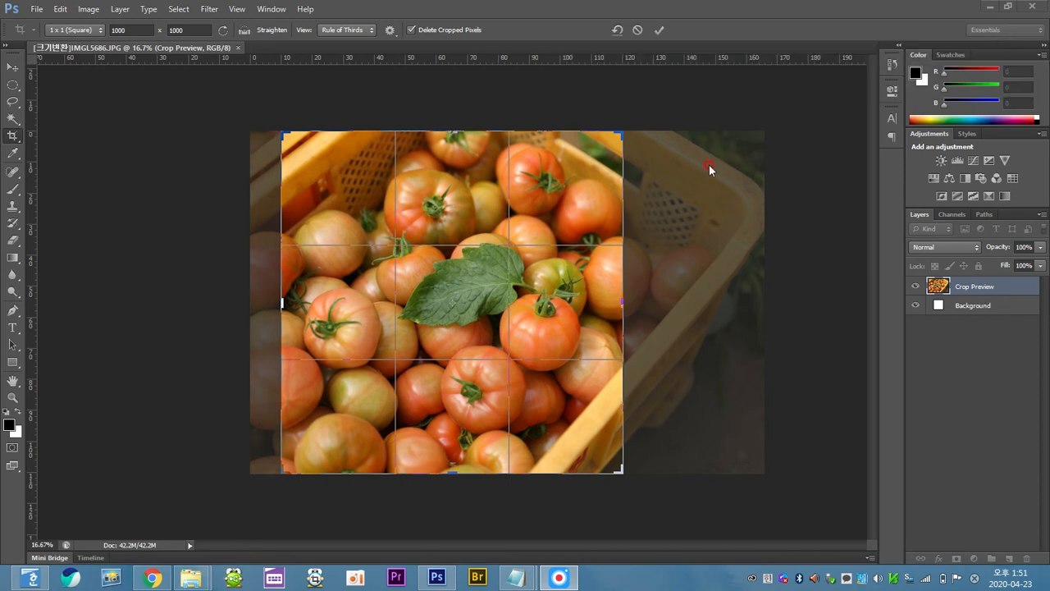
click(659, 31)
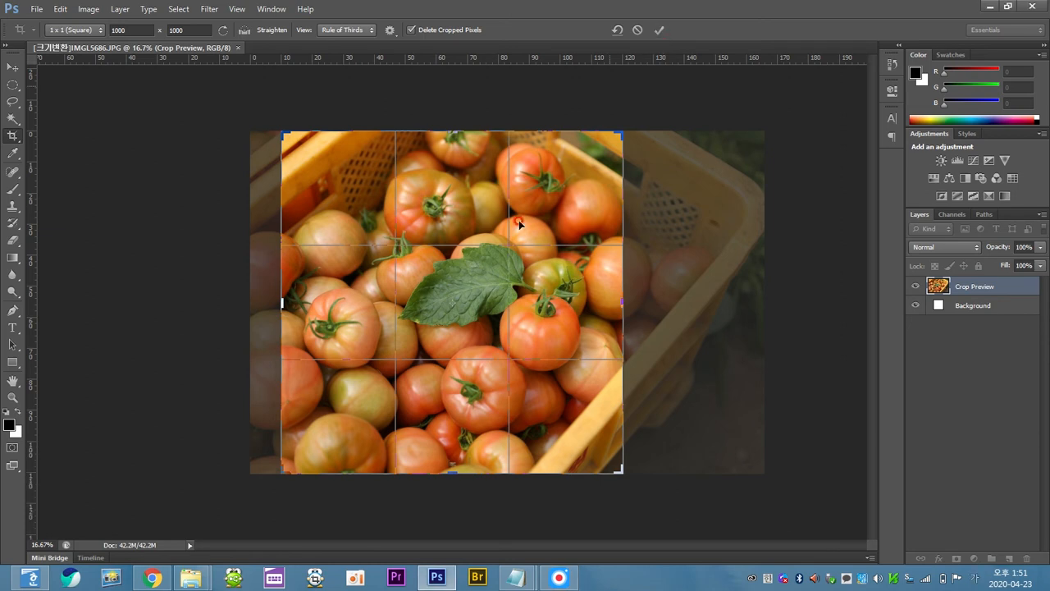
Resize the cropped tomato photo to 1000 x 1000 pixels
click(88, 9)
click(119, 103)
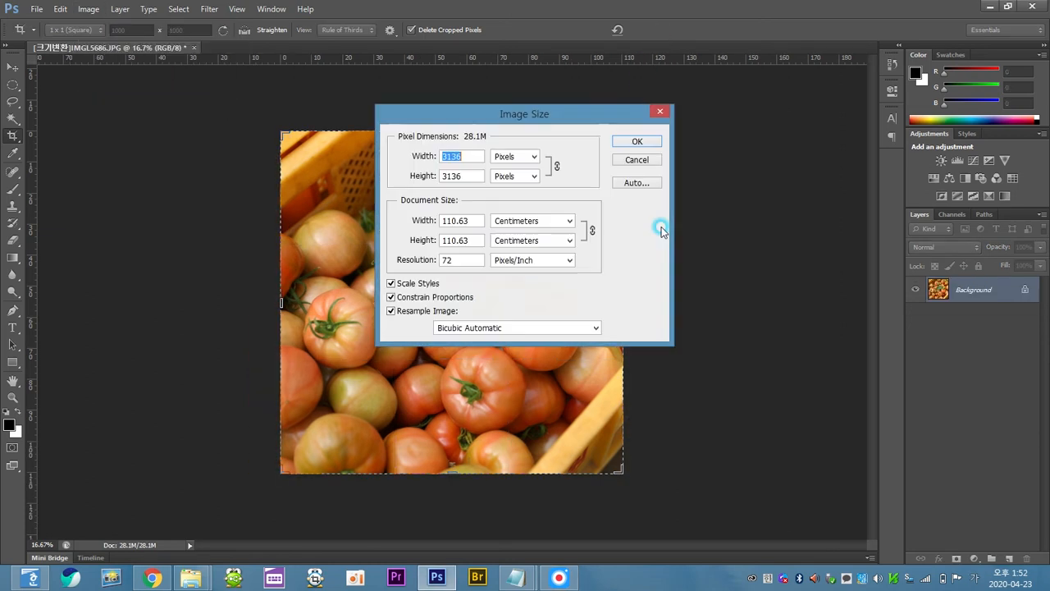
text(1000)
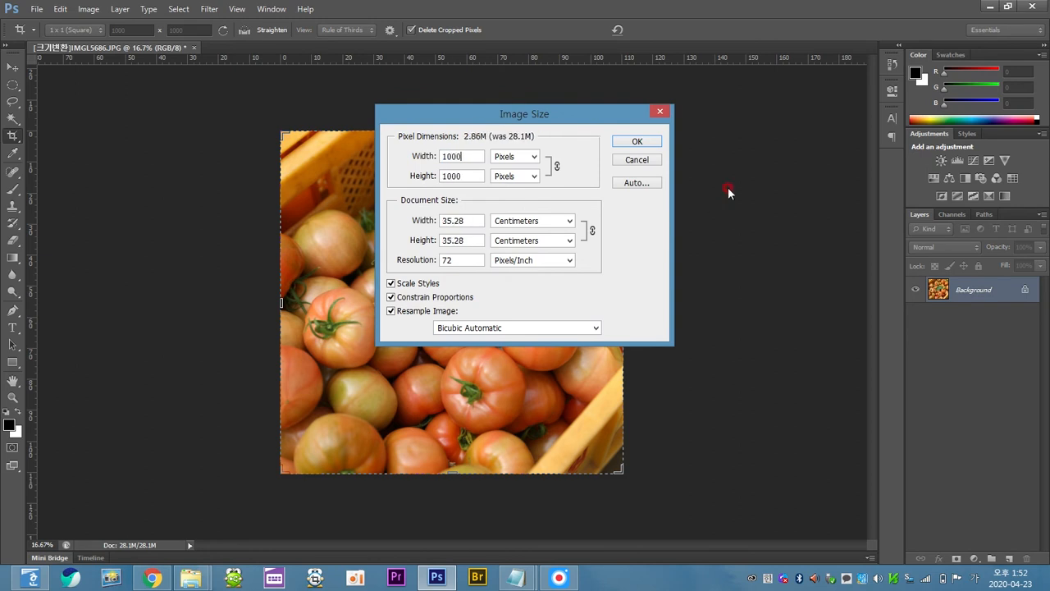
click(637, 142)
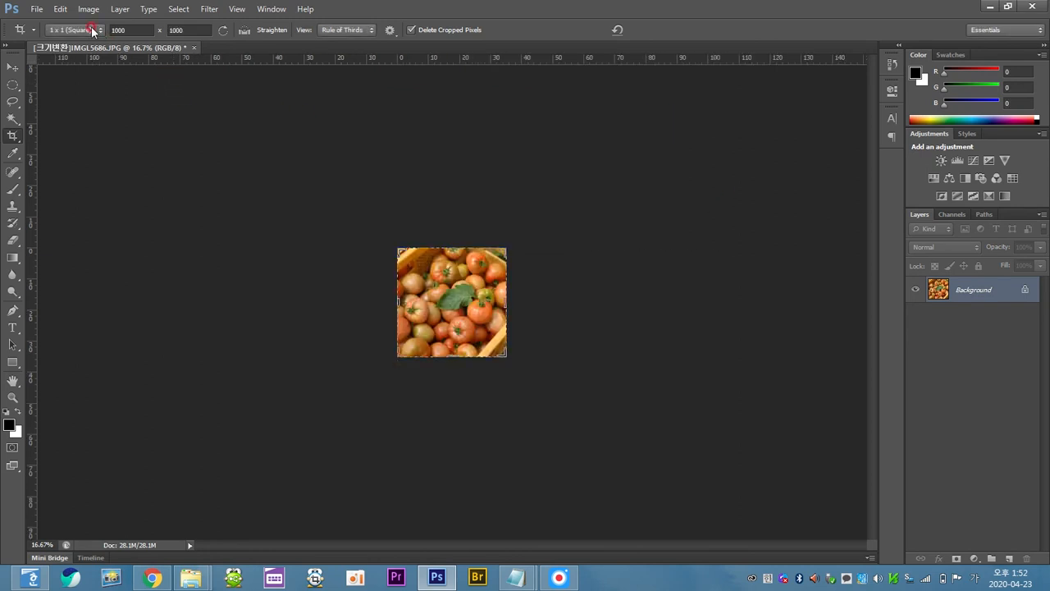
Export the image for web as a JPEG named 대표이미지-토마토 to the desktop (바탕 화면)
click(34, 9)
click(75, 192)
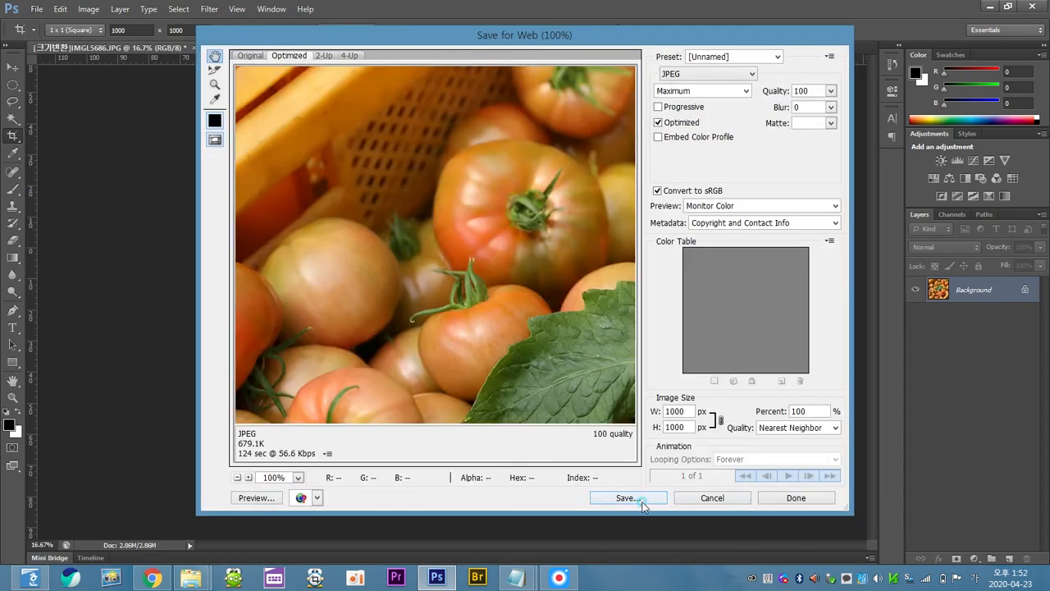
click(626, 498)
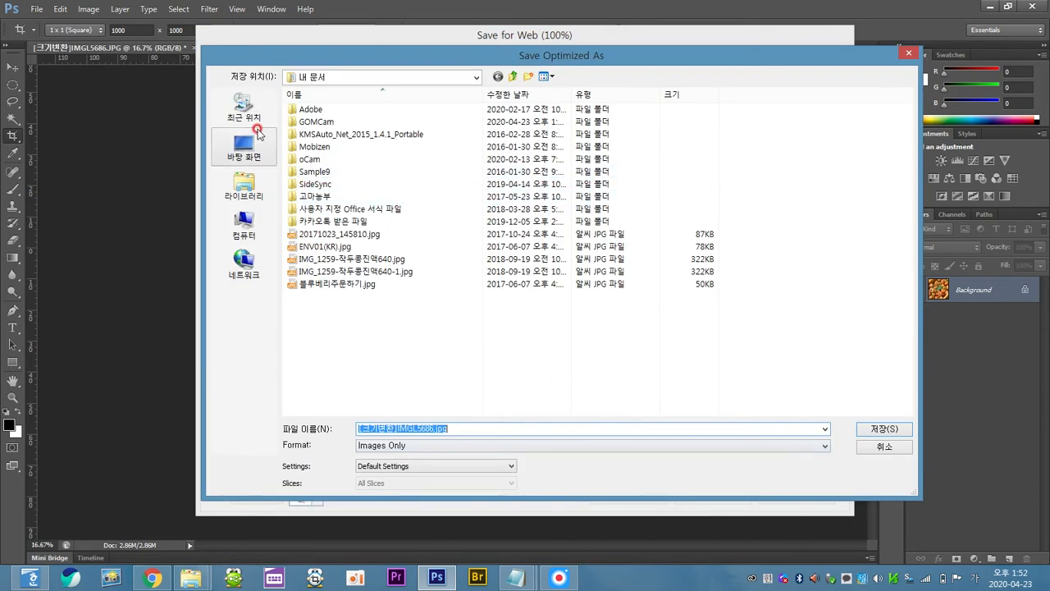
click(260, 146)
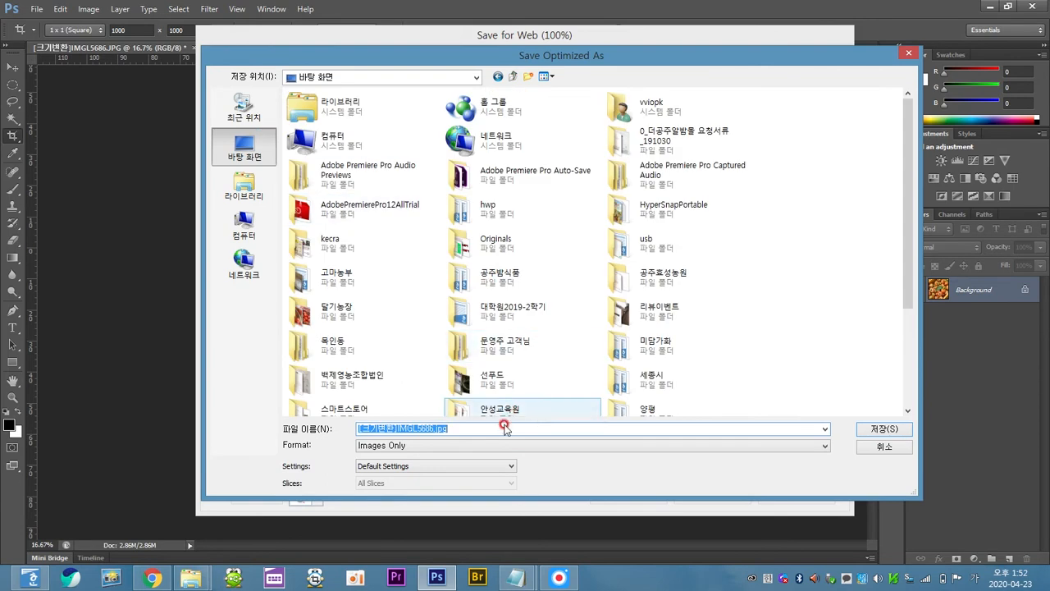
text(ㅂ)
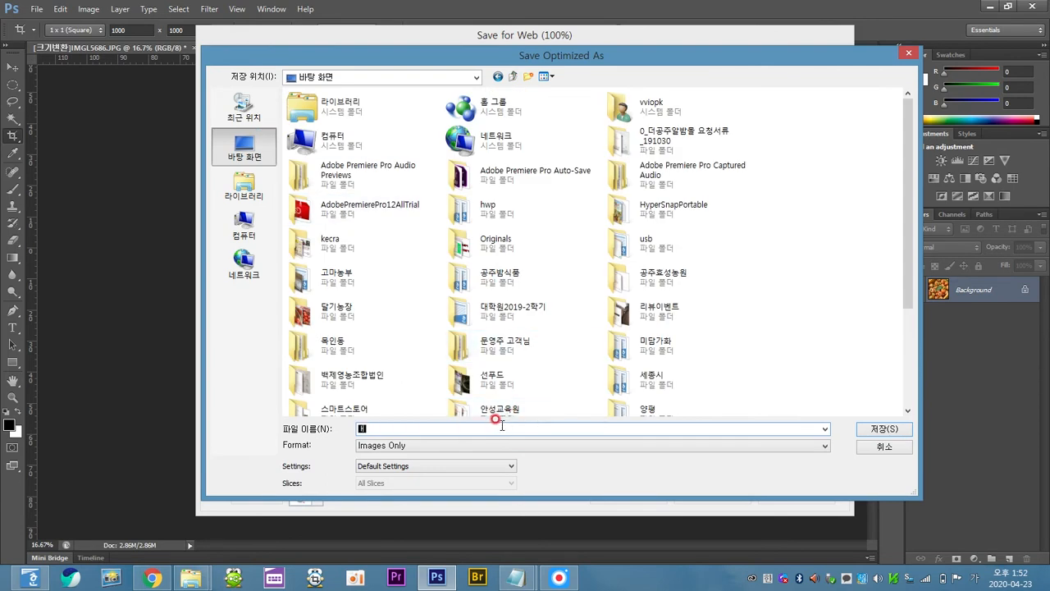
text(대표이미지-토마토)
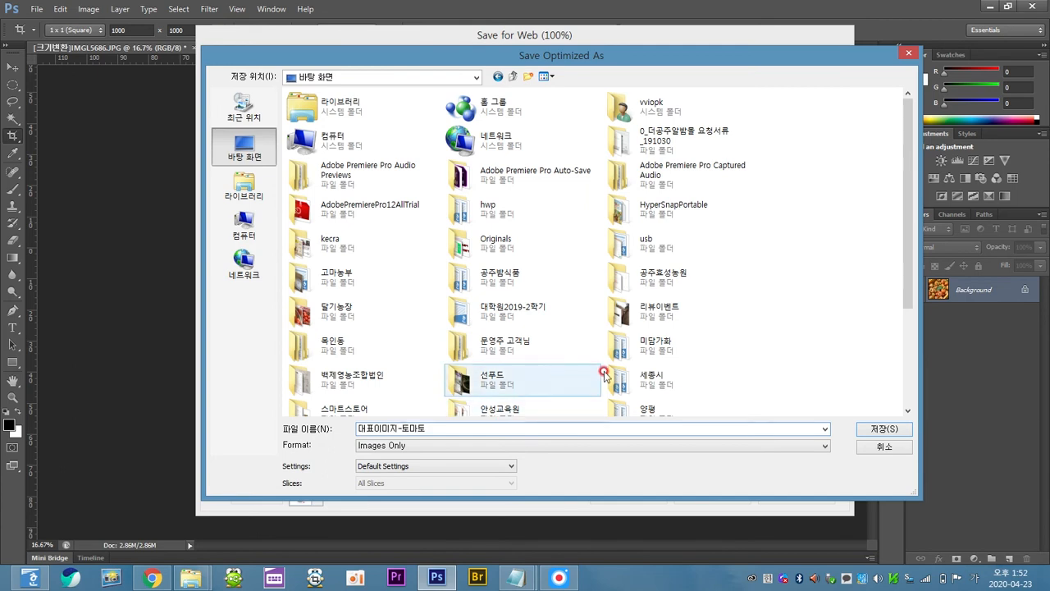
click(888, 431)
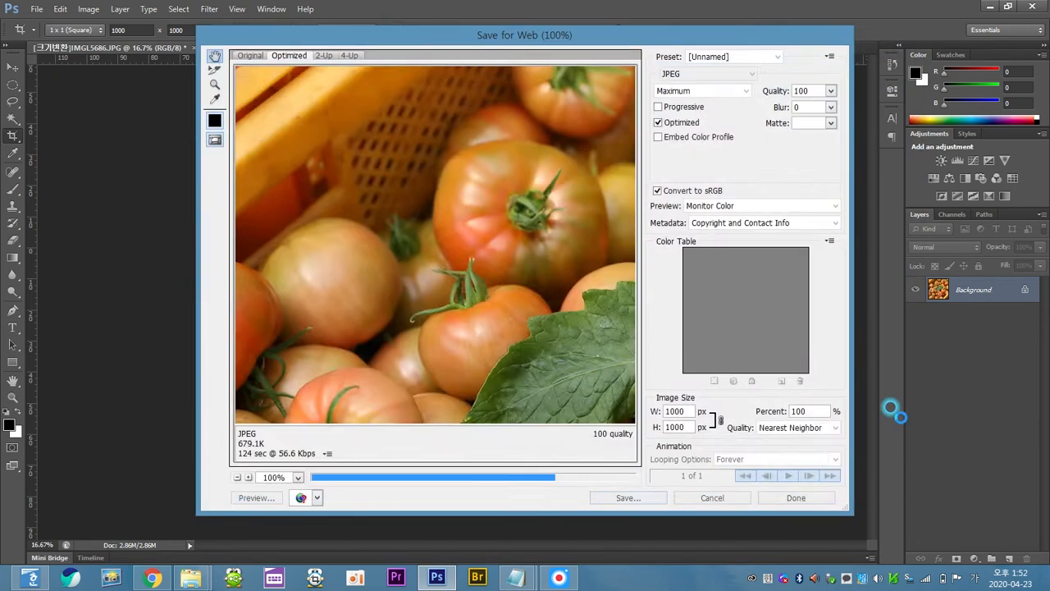
Switch to Chrome and upload 대표이미지-토마토.jpg from the desktop as the product's main image (대표이미지)
click(156, 577)
click(363, 251)
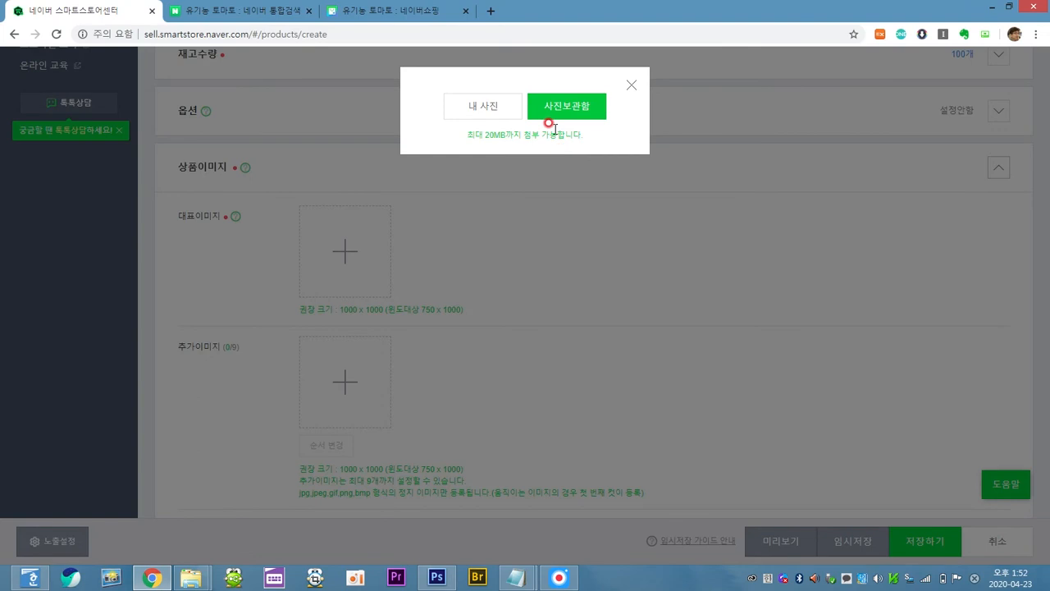
click(499, 107)
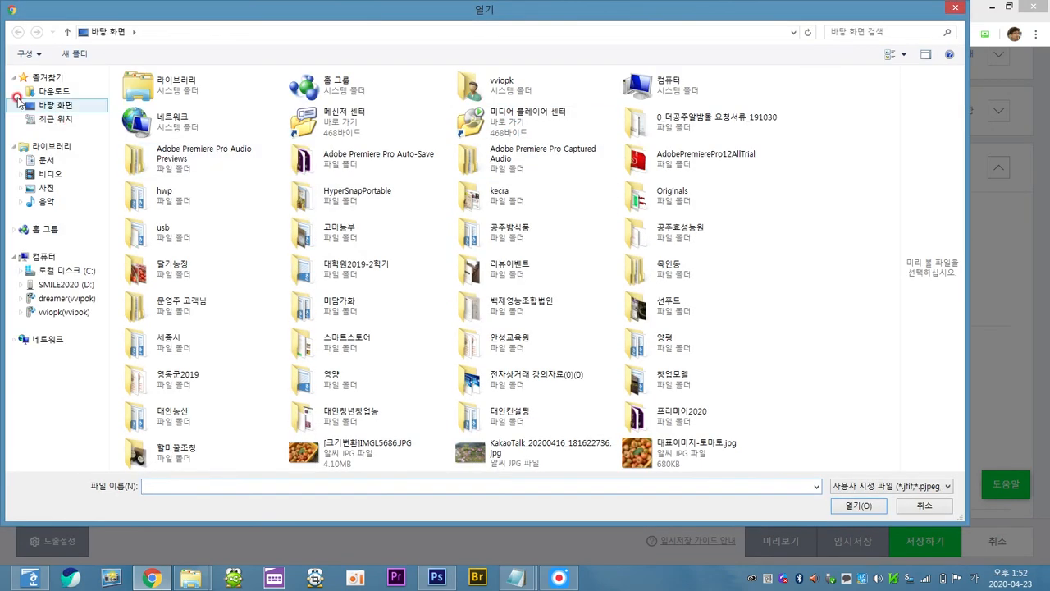
click(55, 105)
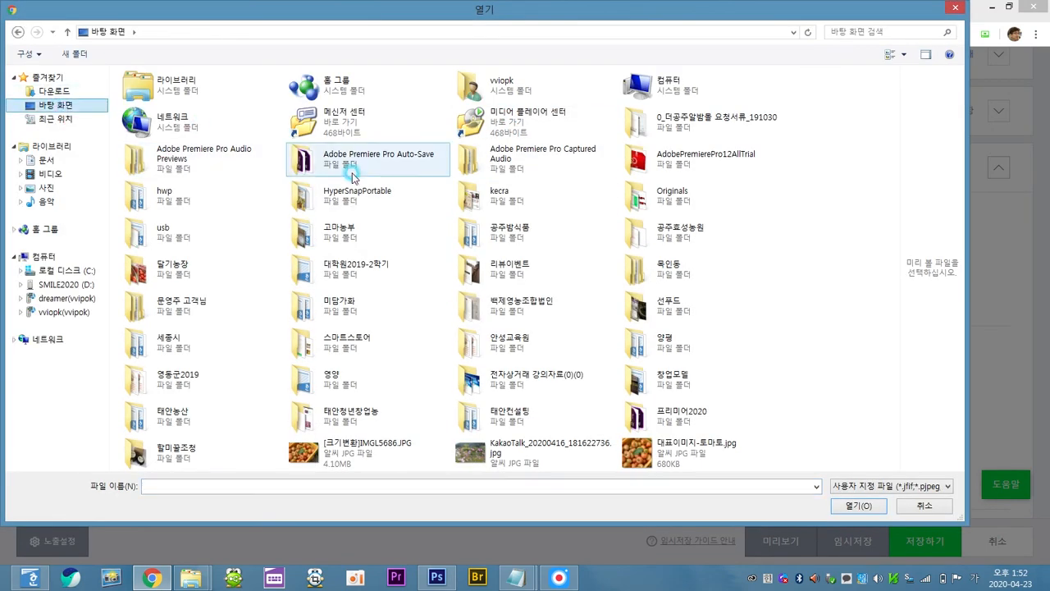
click(455, 208)
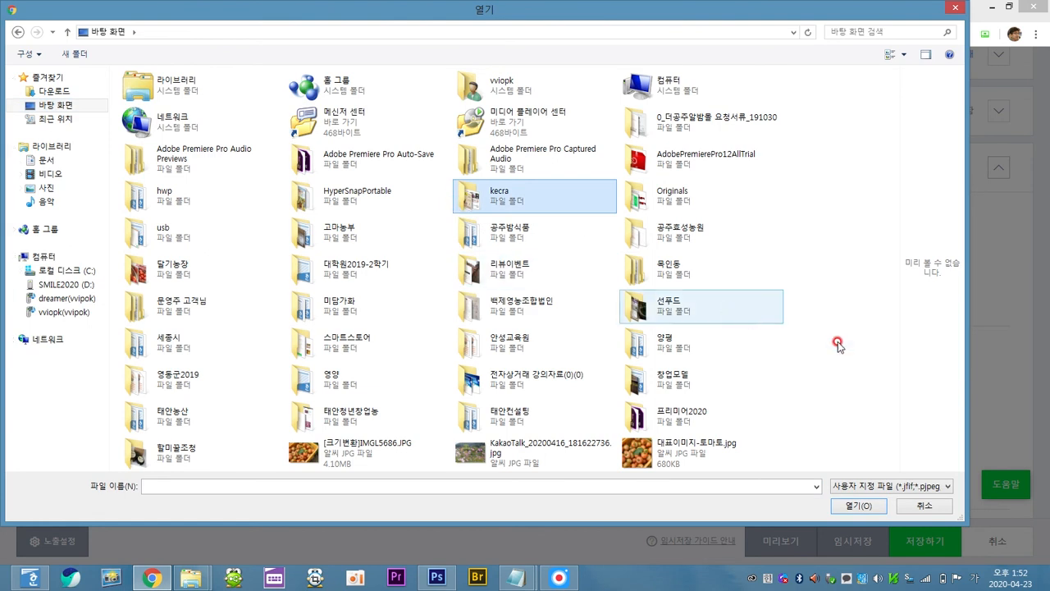
double_click(739, 457)
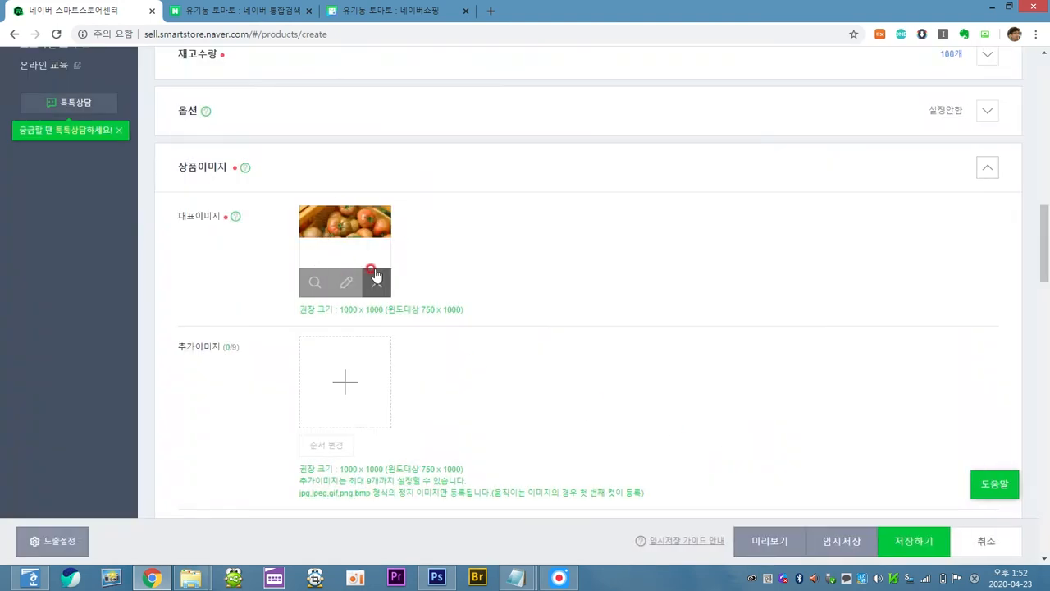
scroll(641, 267, down, 2)
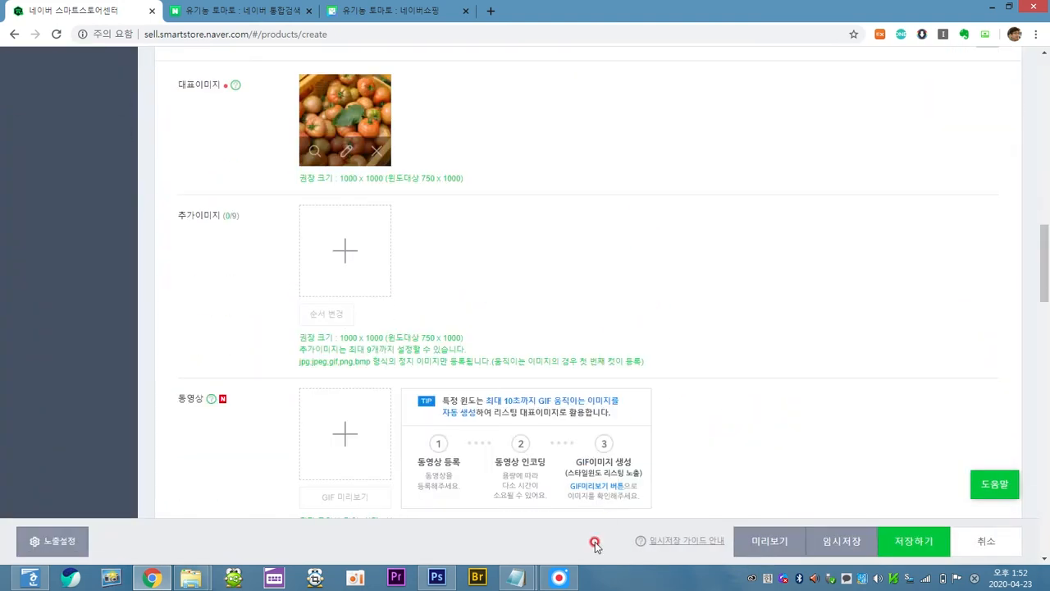
click(563, 579)
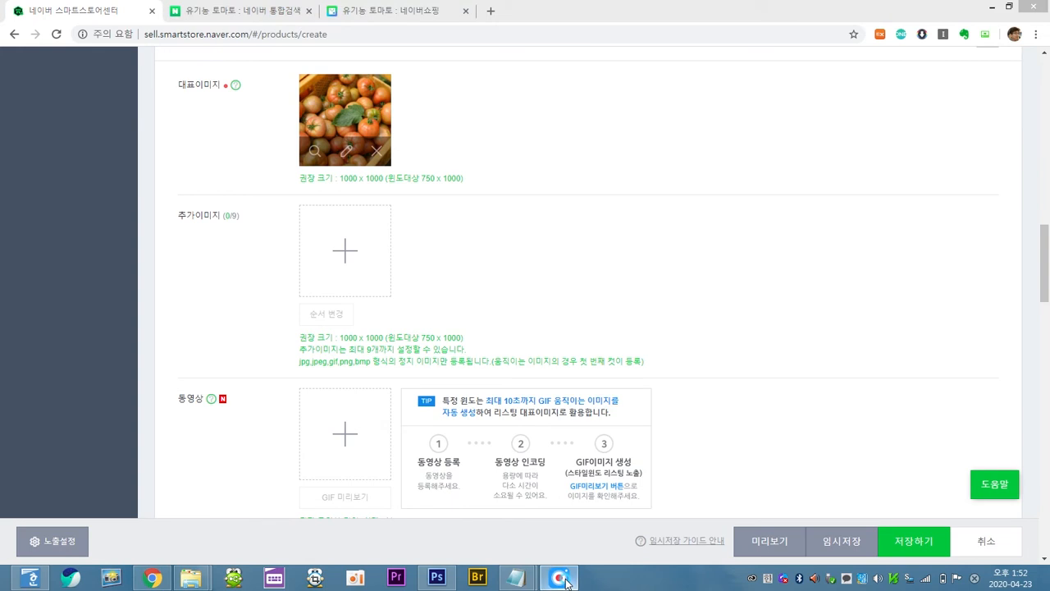
click(794, 250)
click(1010, 41)
click(795, 266)
Upload 대표이미지-토마토.jpg from the computer as the first additional image (추가이미지)
click(347, 255)
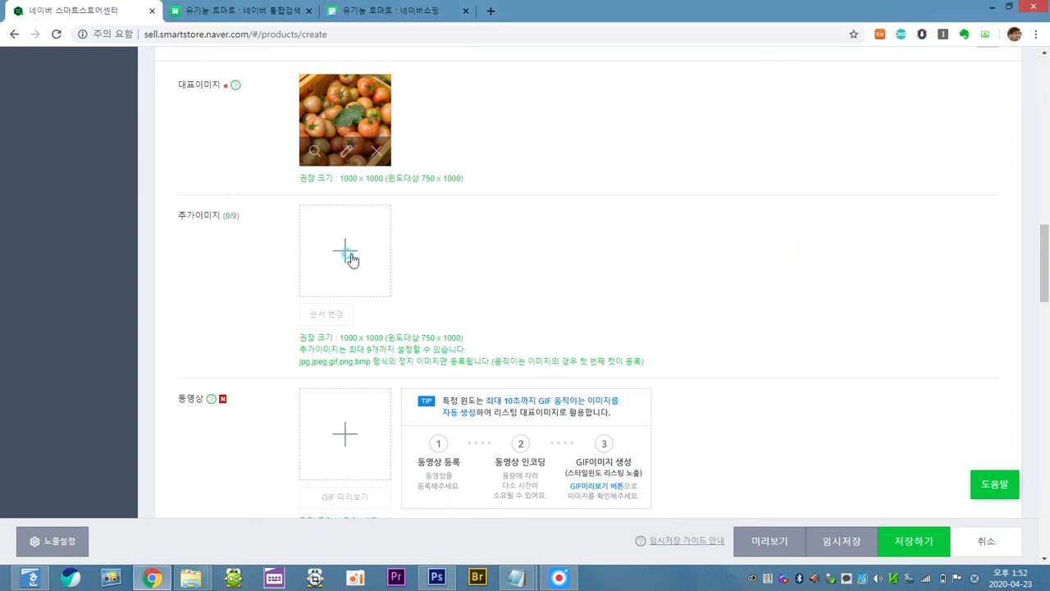
click(491, 115)
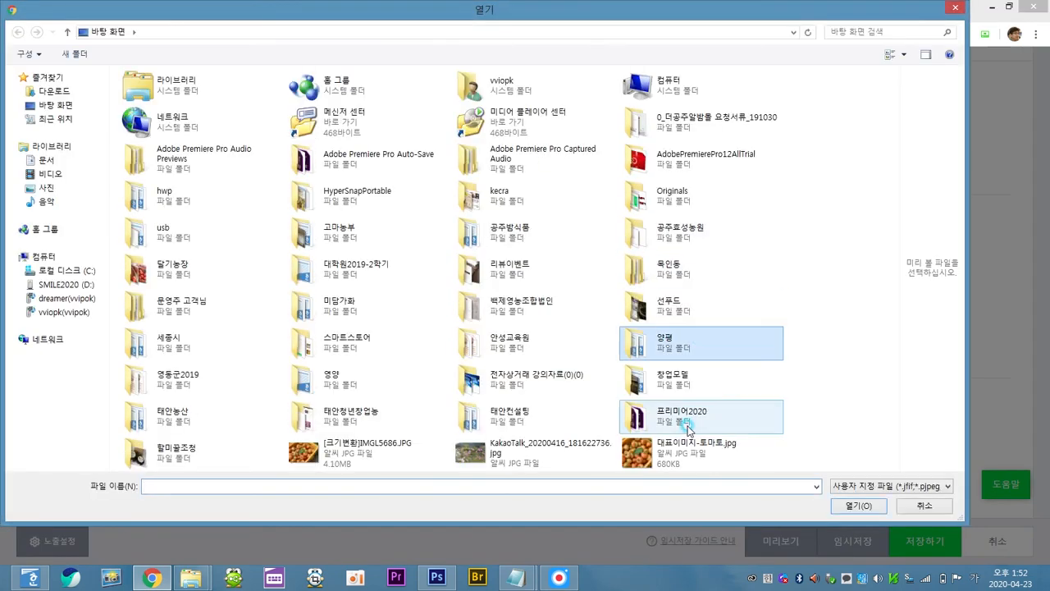
double_click(685, 448)
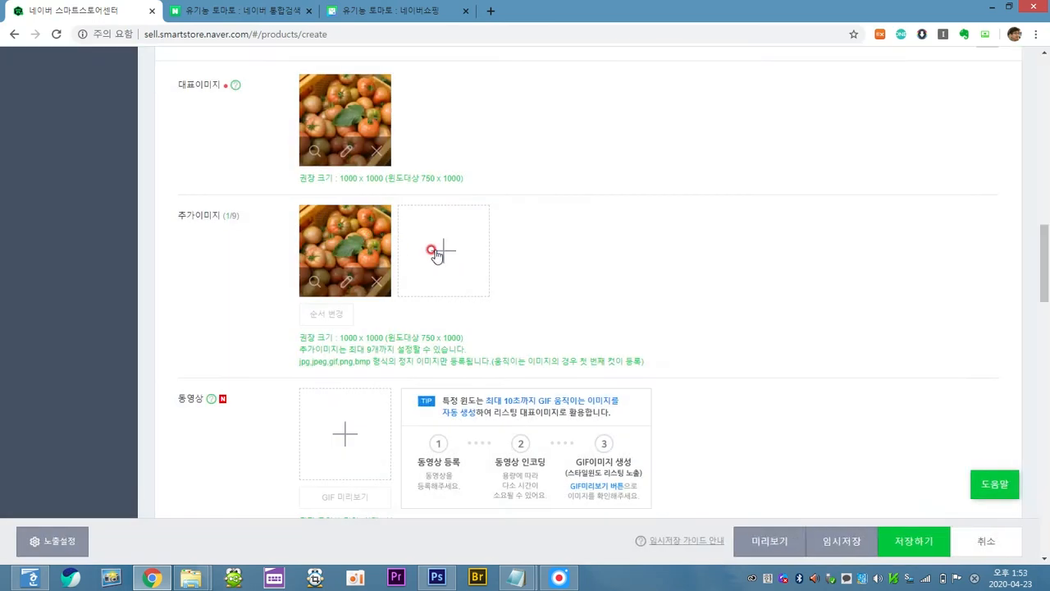
click(438, 253)
click(489, 107)
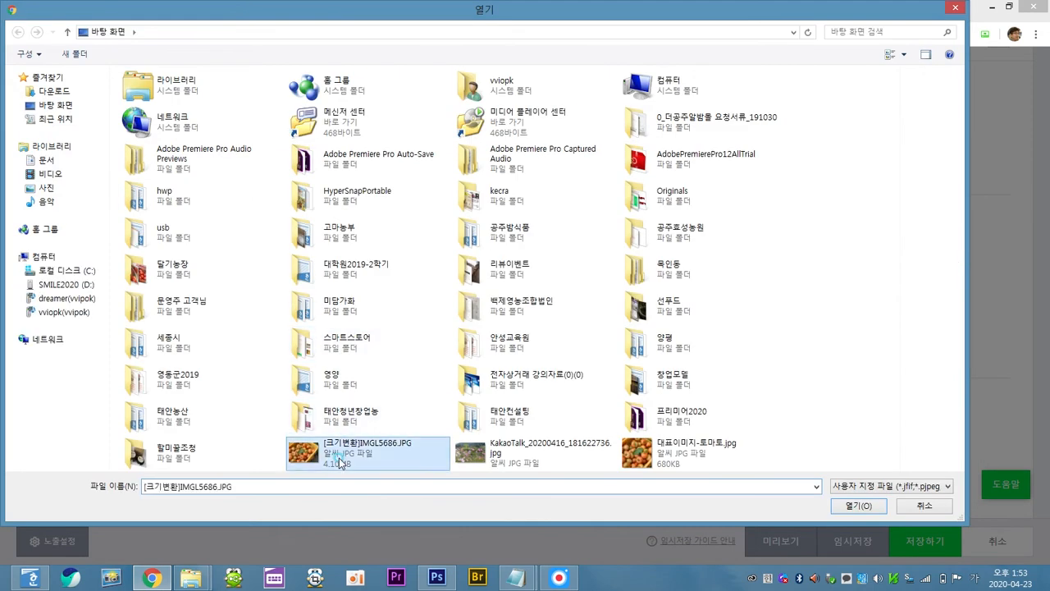
double_click(340, 456)
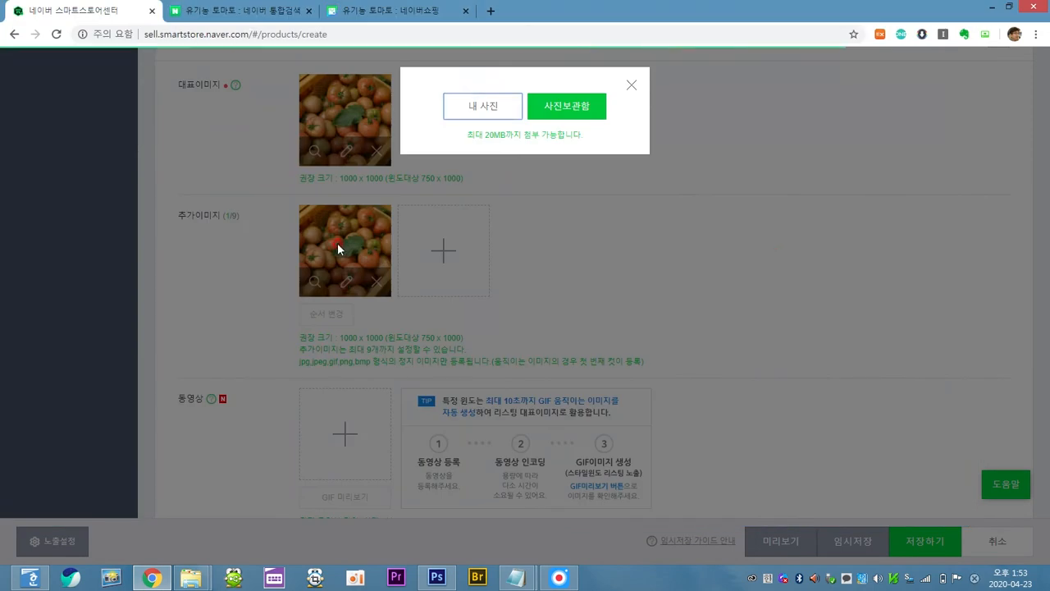
click(631, 87)
Check the help for the detailed description (상세설명) section and close it again
scroll(661, 264, down, 2)
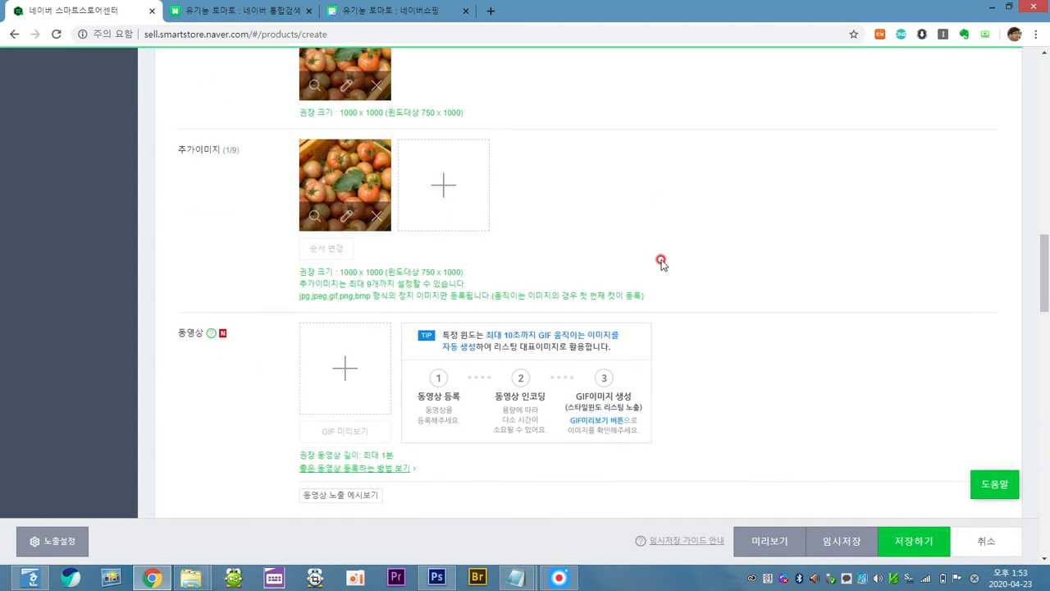
scroll(661, 264, down, 5)
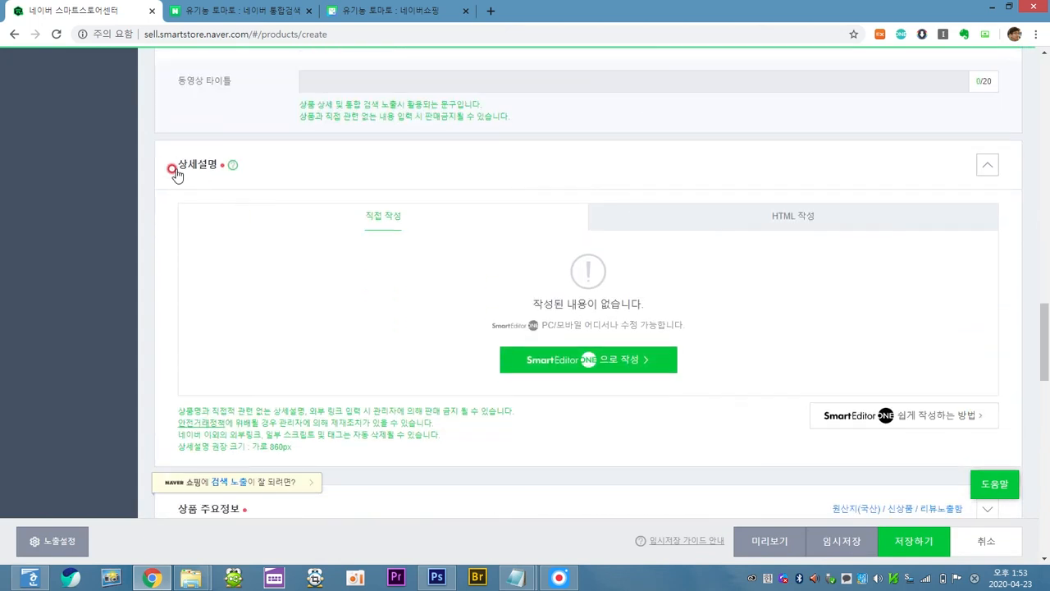
double_click(259, 179)
click(232, 165)
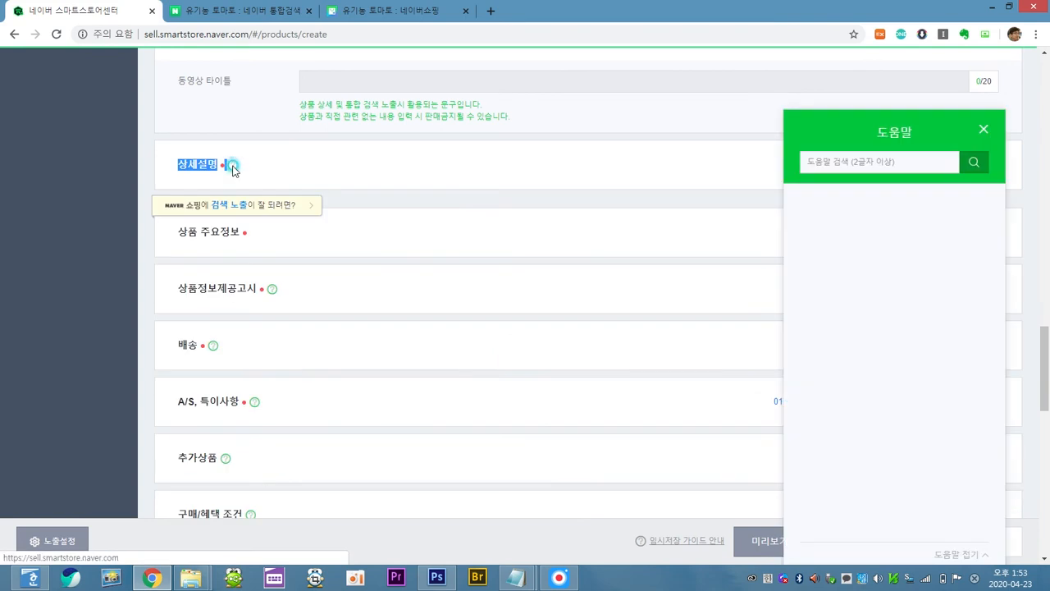
click(984, 129)
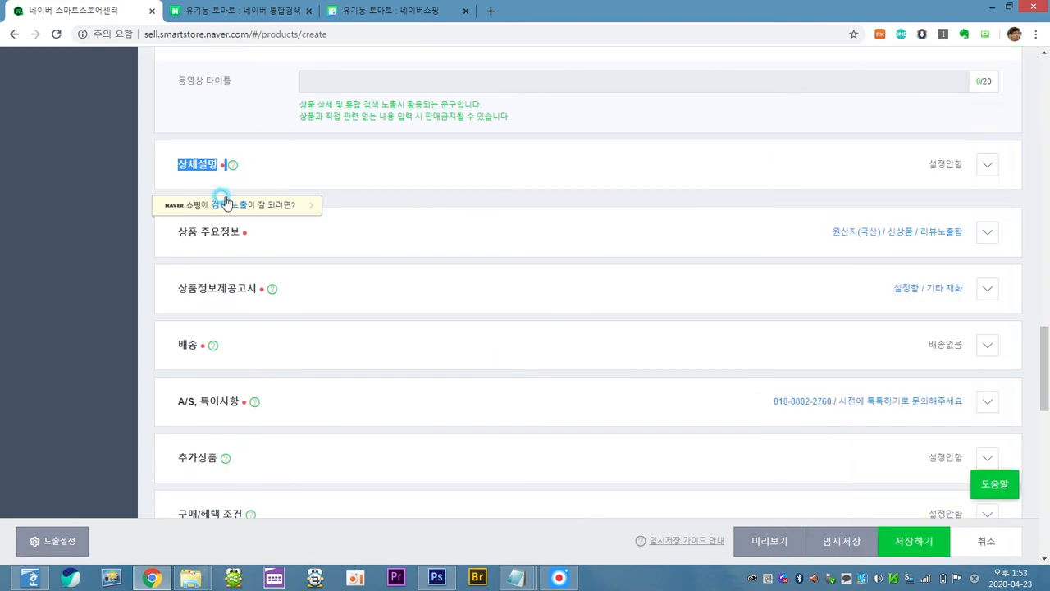
click(230, 165)
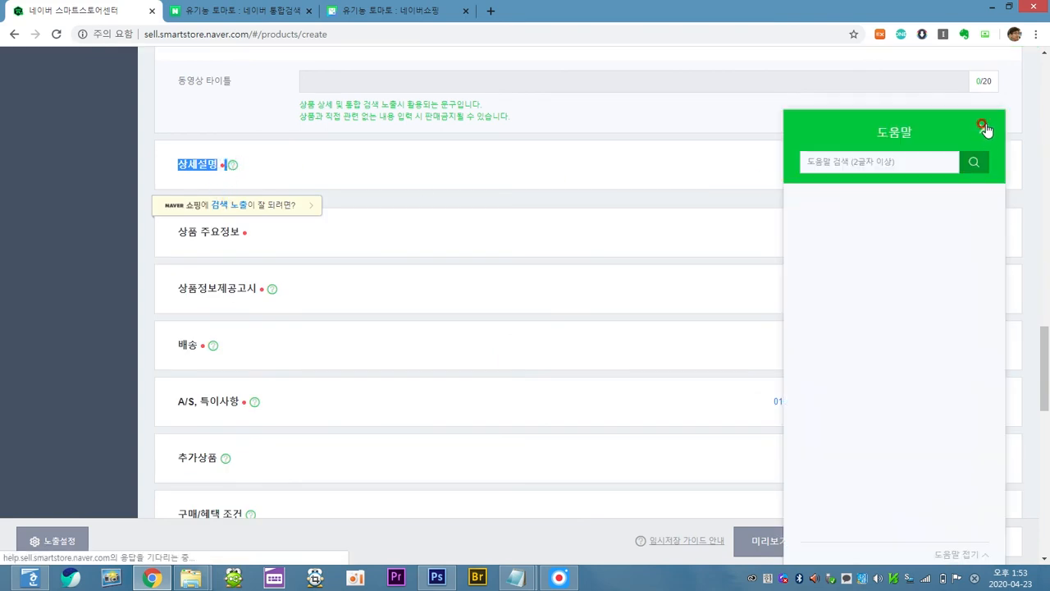
click(984, 129)
Expand the 상세설명 section and start writing the detailed description with SmartEditor ONE
click(954, 164)
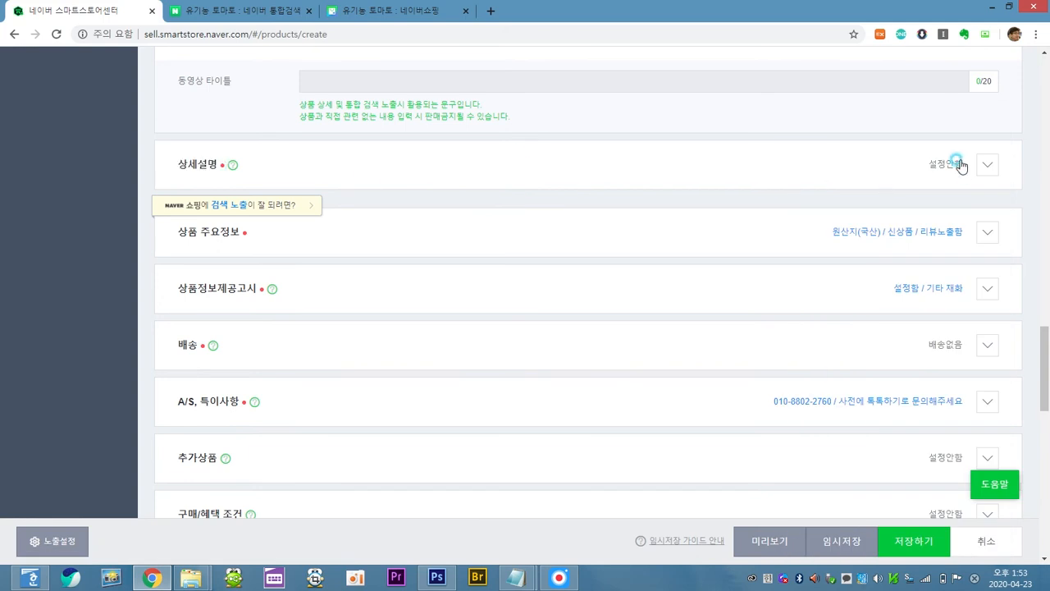
scroll(585, 318, down, 1)
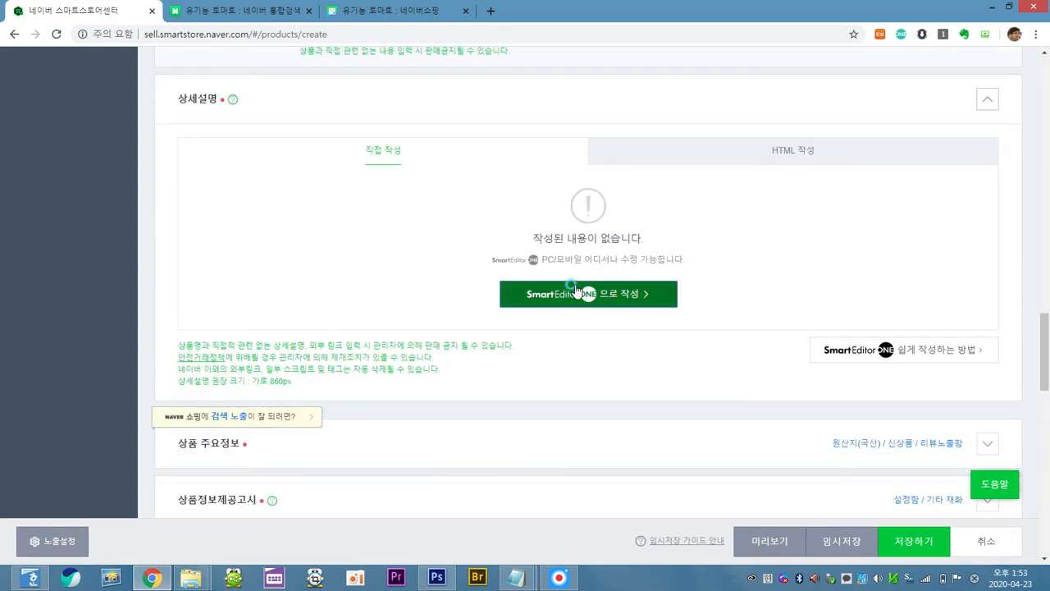
click(575, 287)
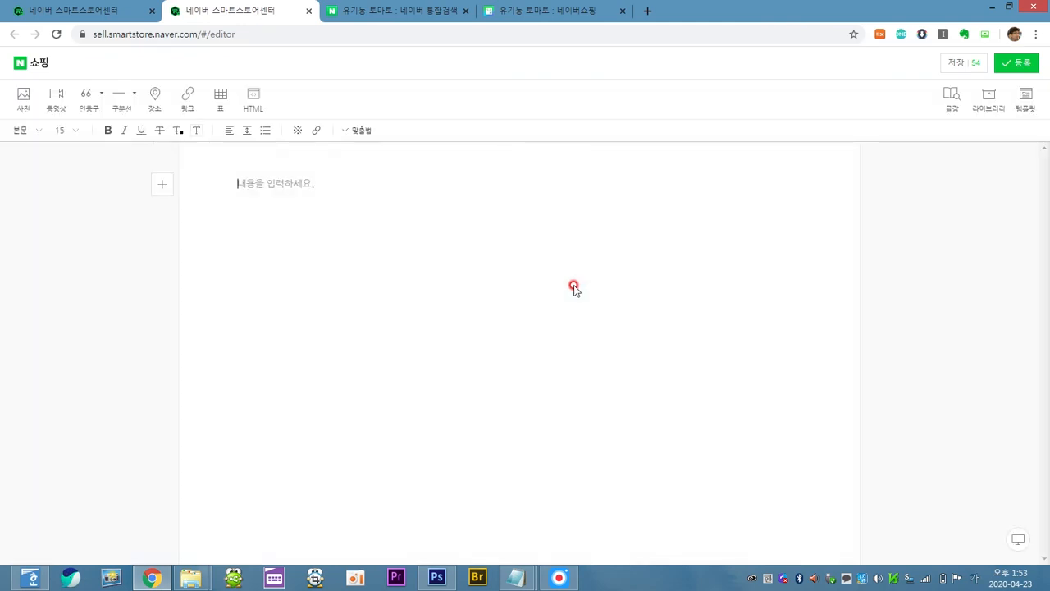
Apply the recommended 푸드 template 한라봉 선물용 3KG to the product description and close the template list
click(1024, 100)
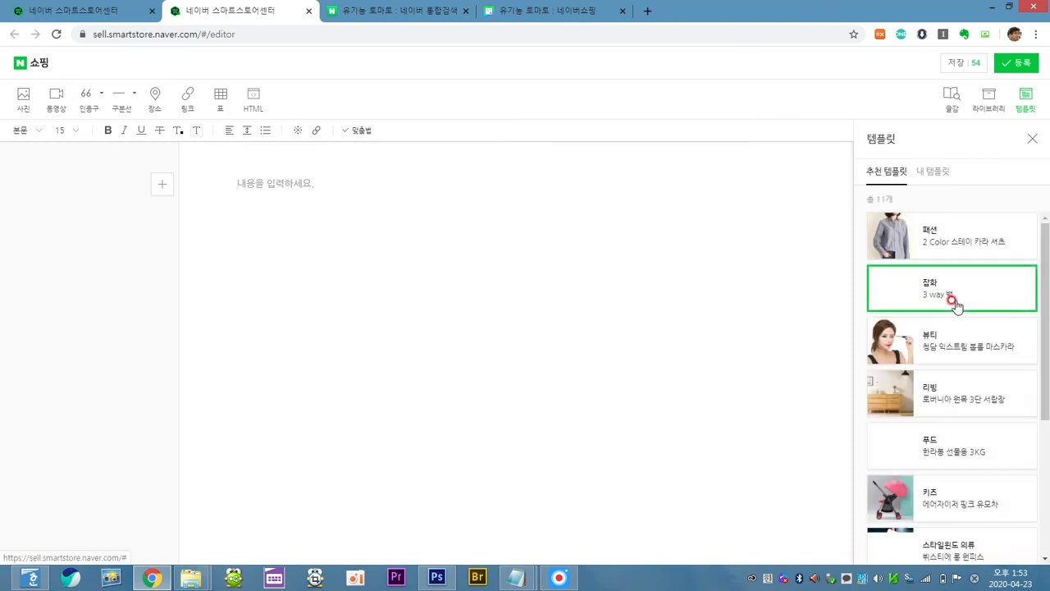
scroll(956, 328, down, 3)
click(955, 324)
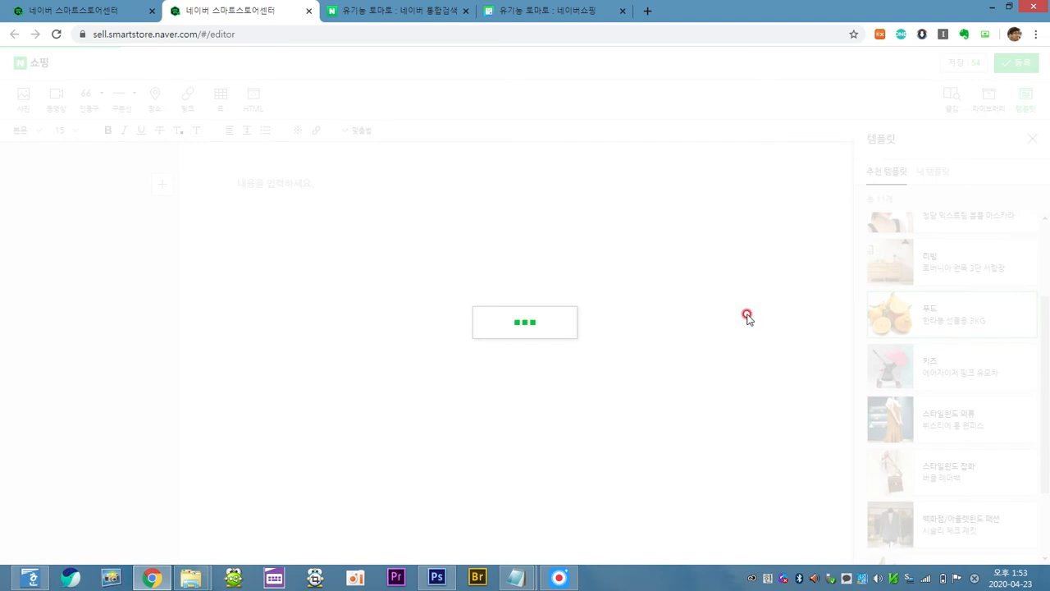
click(1033, 145)
Examine the inserted food template's title, introductory text and images
scroll(668, 350, down, 3)
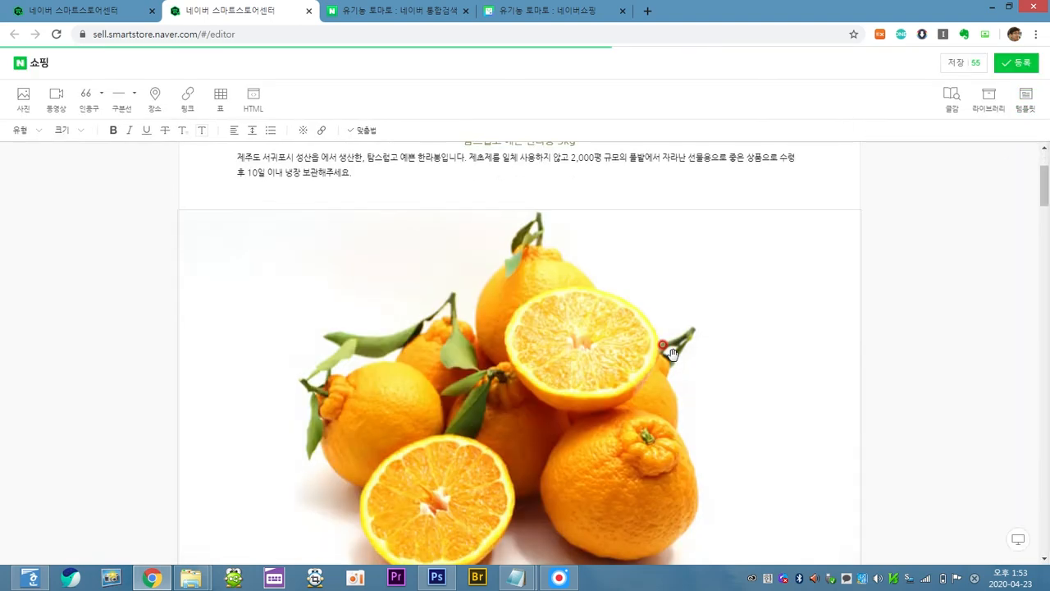
scroll(669, 353, down, 3)
scroll(670, 353, up, 5)
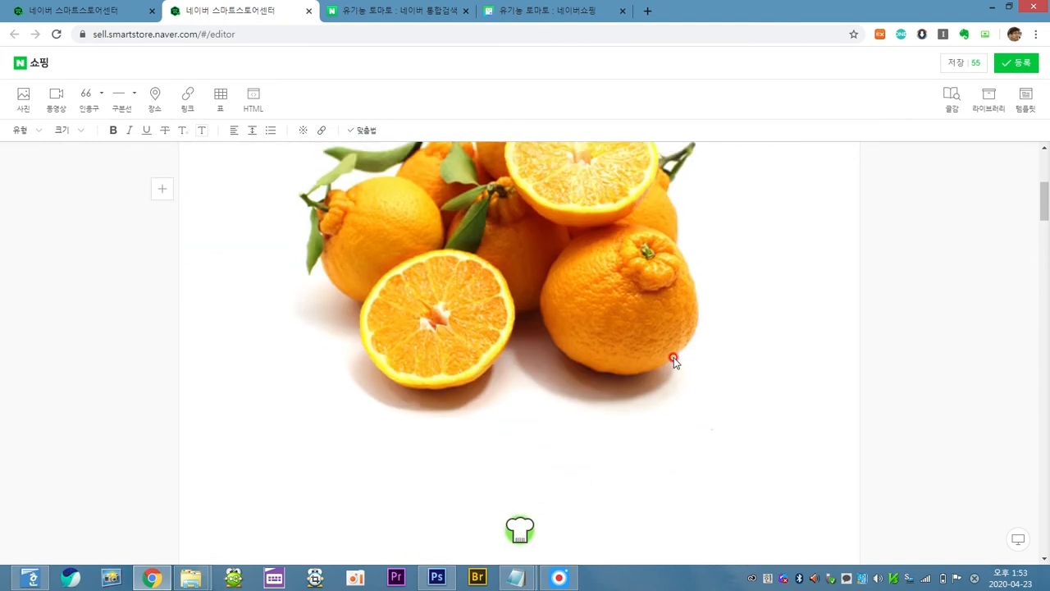
scroll(674, 361, up, 1)
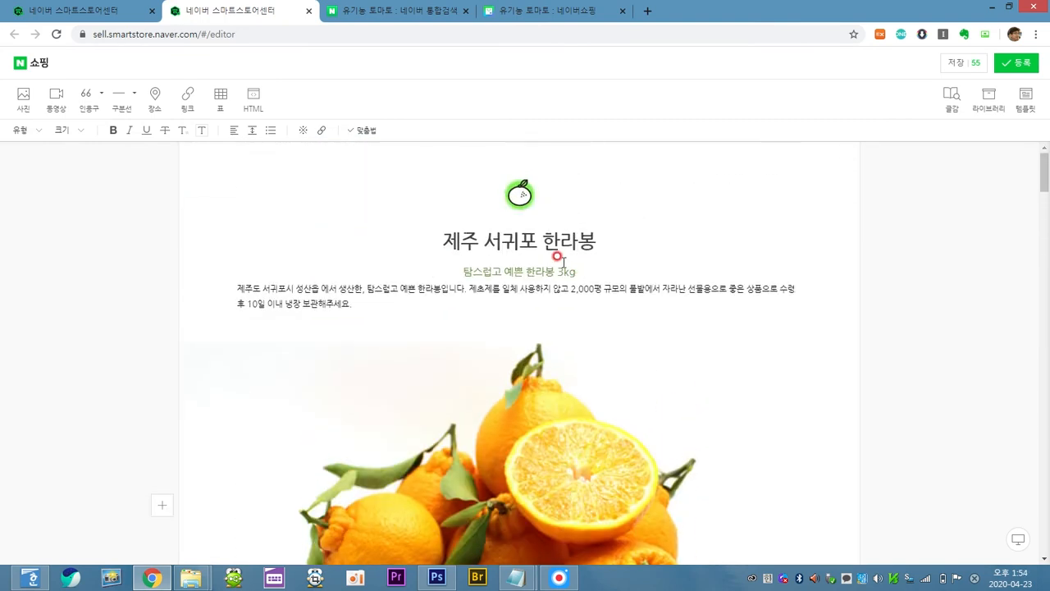
click(617, 241)
scroll(615, 347, down, 5)
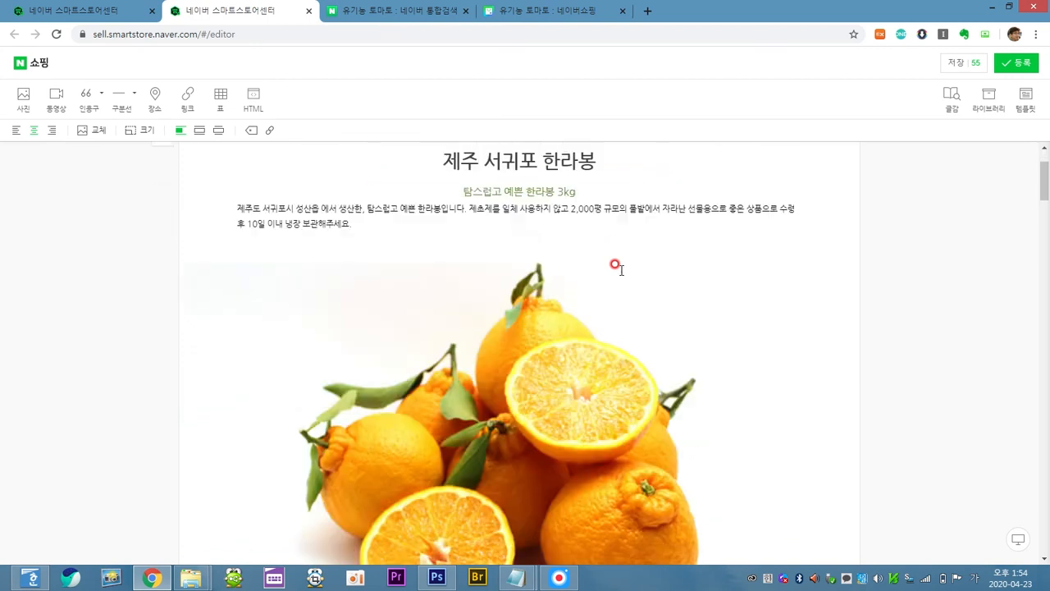
Examine the rest of the template's sections, from producer and growing area through shipping, eating tips and recommended recipe to the closing notes
scroll(614, 264, down, 3)
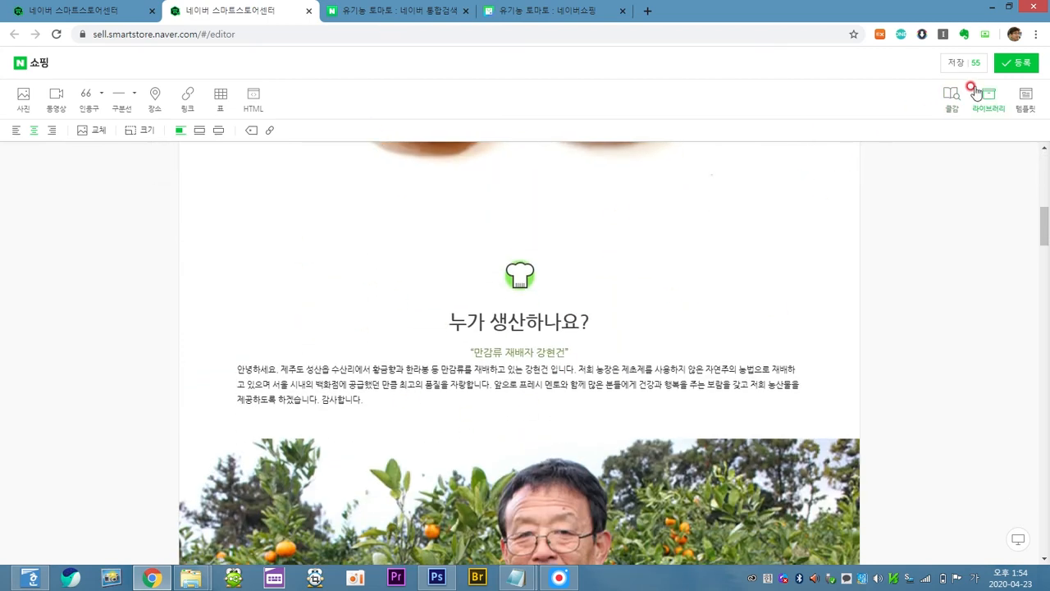
scroll(710, 282, down, 5)
scroll(710, 282, down, 5)
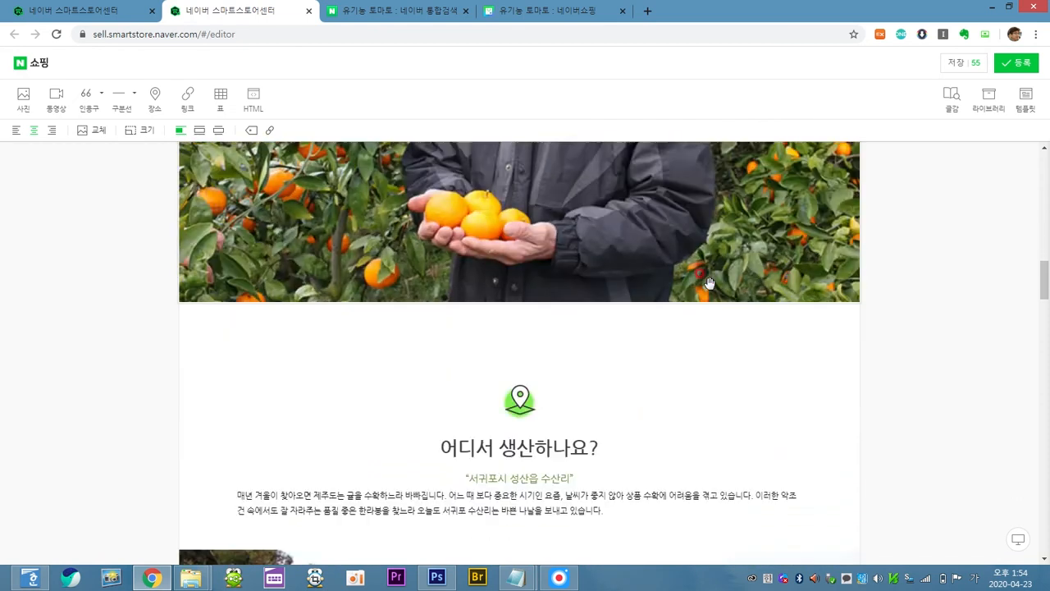
scroll(580, 275, down, 10)
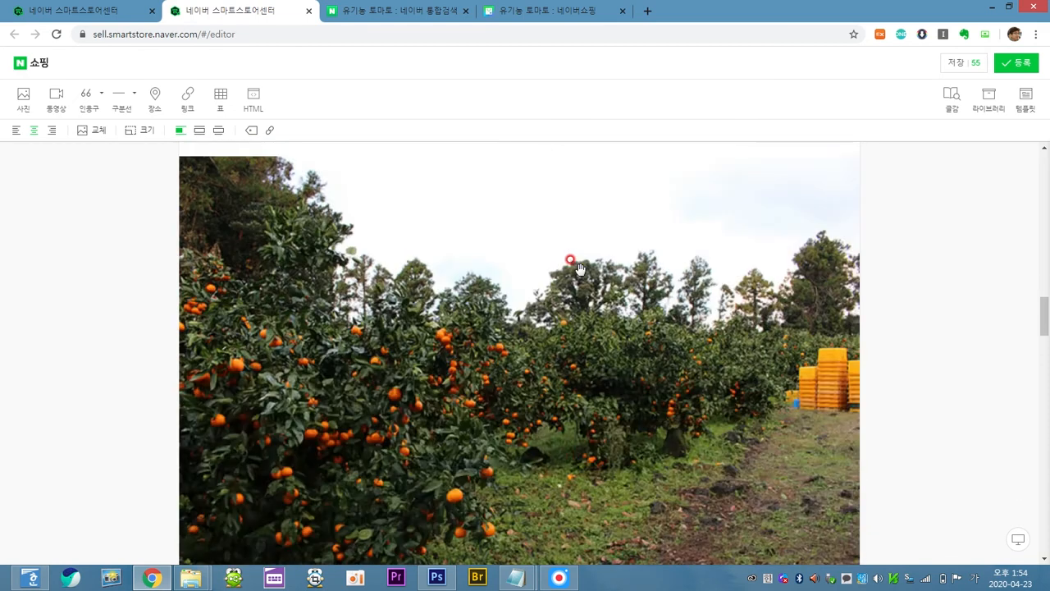
scroll(605, 288, down, 6)
scroll(603, 290, down, 2)
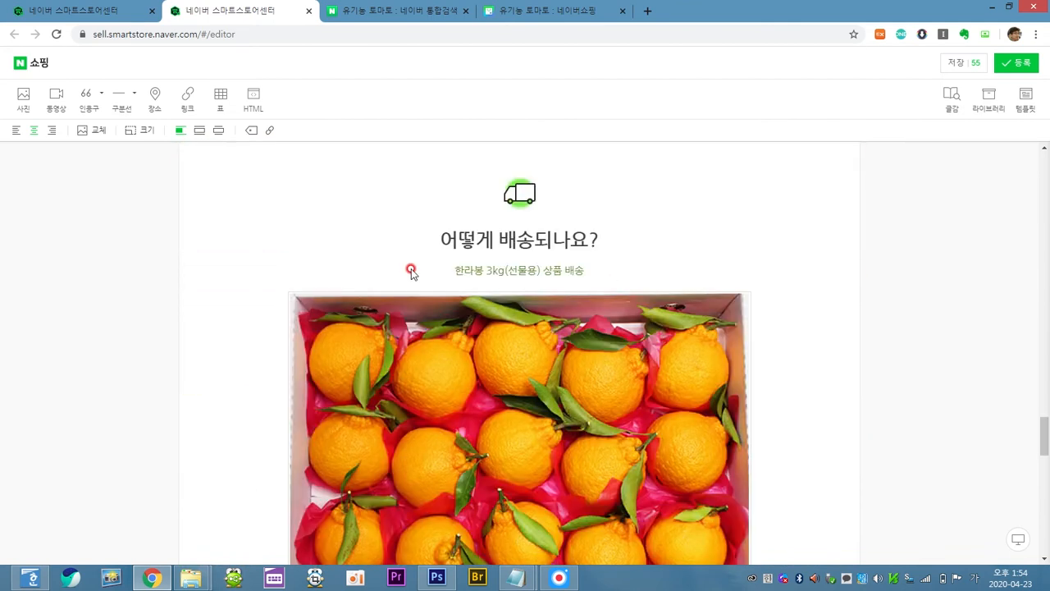
scroll(593, 294, down, 3)
scroll(595, 296, down, 4)
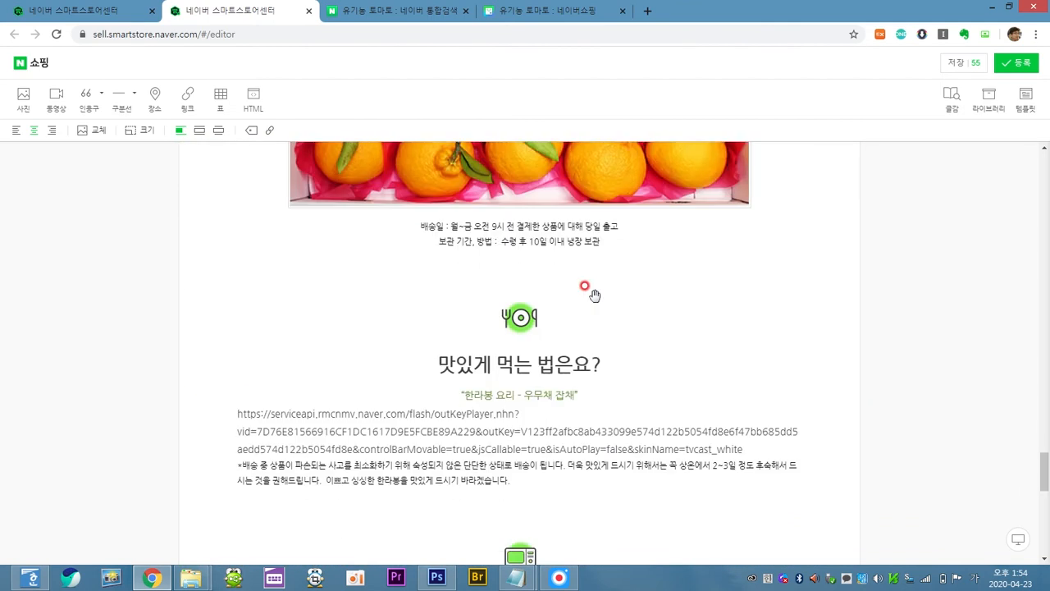
scroll(594, 328, down, 3)
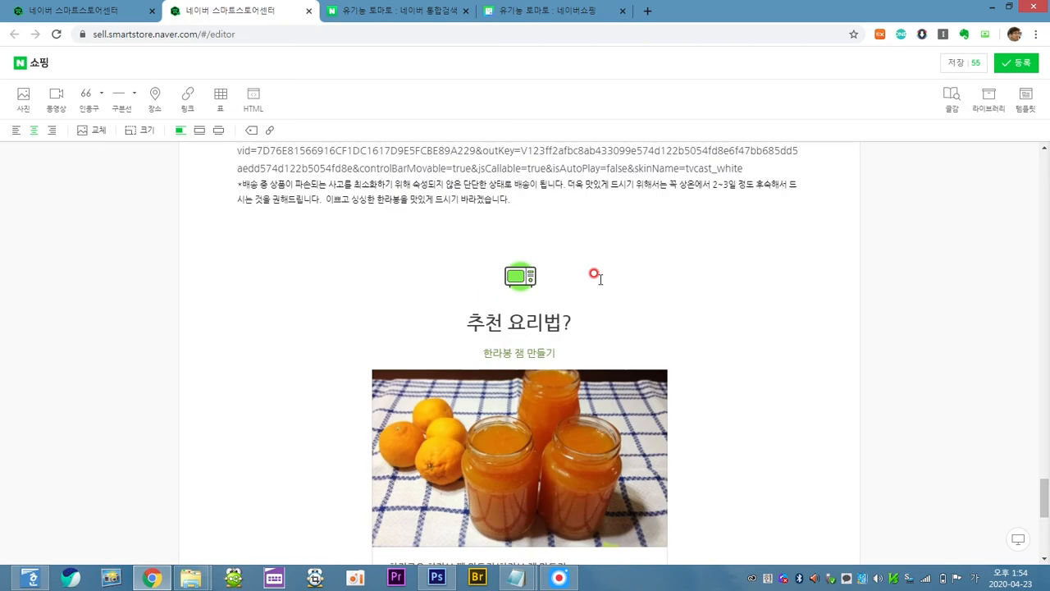
scroll(559, 281, down, 1)
scroll(552, 274, down, 4)
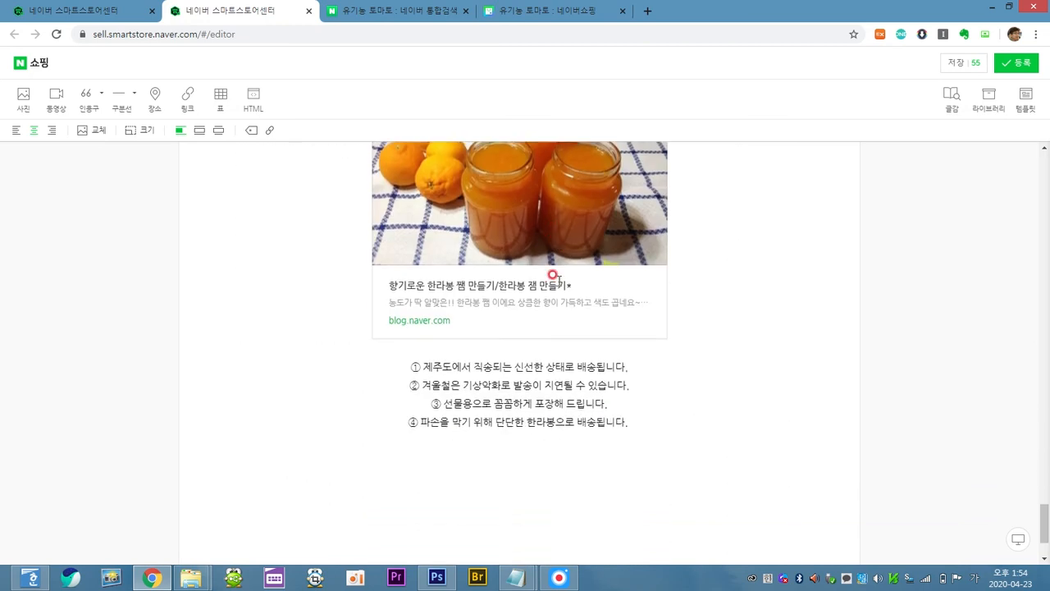
Register the template-based detailed description for the product and expand the 상품 주요정보 section
click(1009, 63)
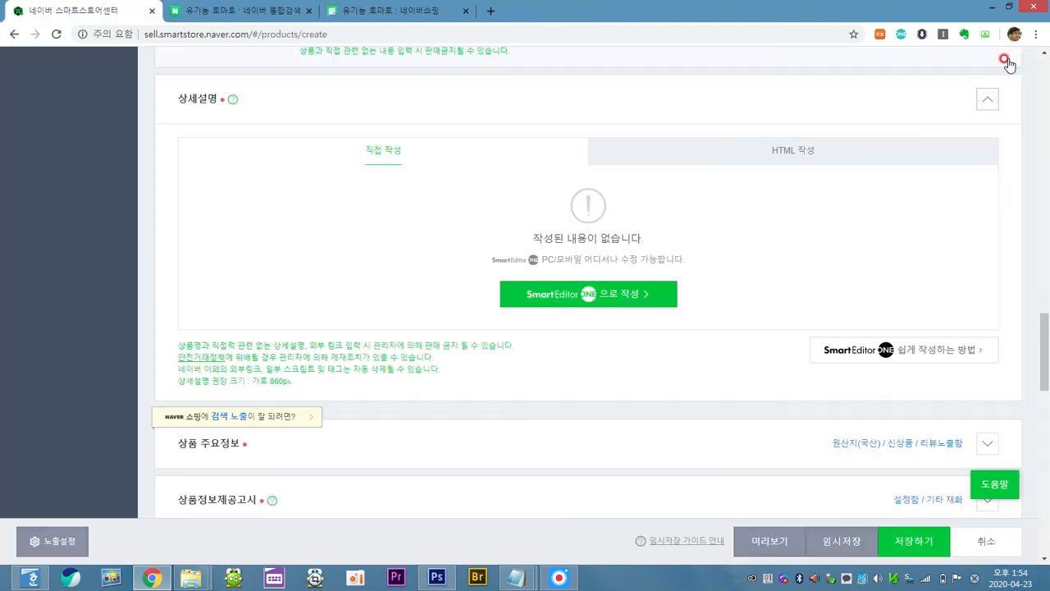
scroll(711, 287, down, 3)
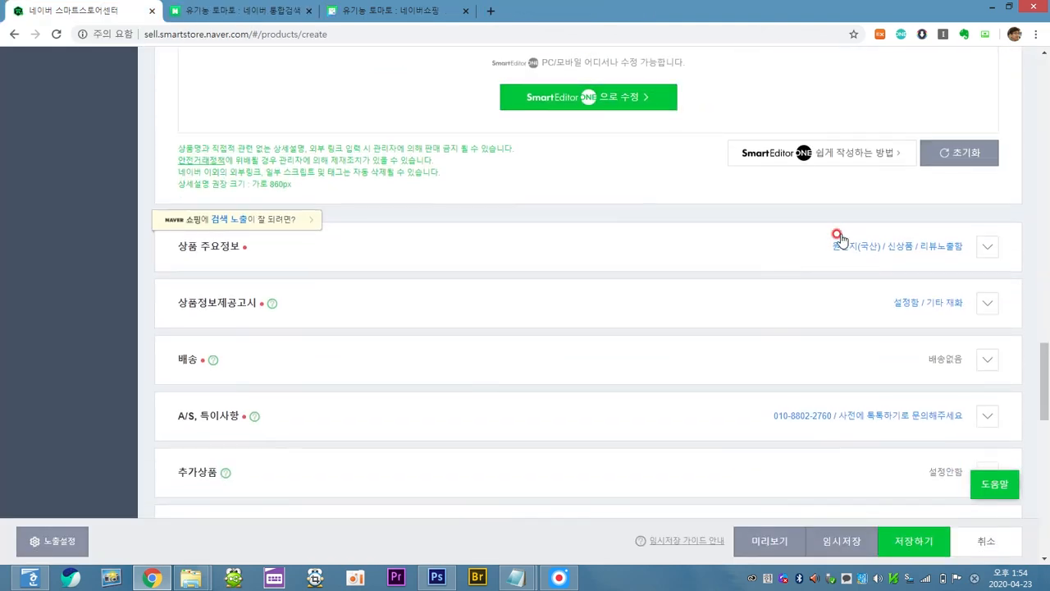
click(838, 238)
scroll(802, 292, down, 1)
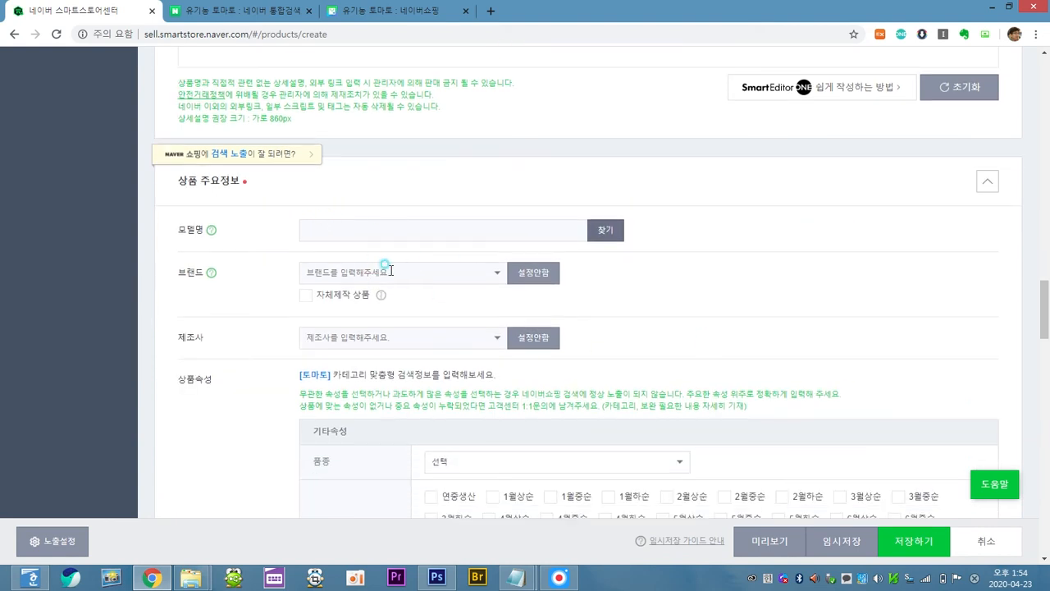
Set the product's brand (브랜드) to the custom entry 유기농토마토
text(이)
key(BackSpace)
key(BackSpace)
key(BackSpace)
text(유기농토마토)
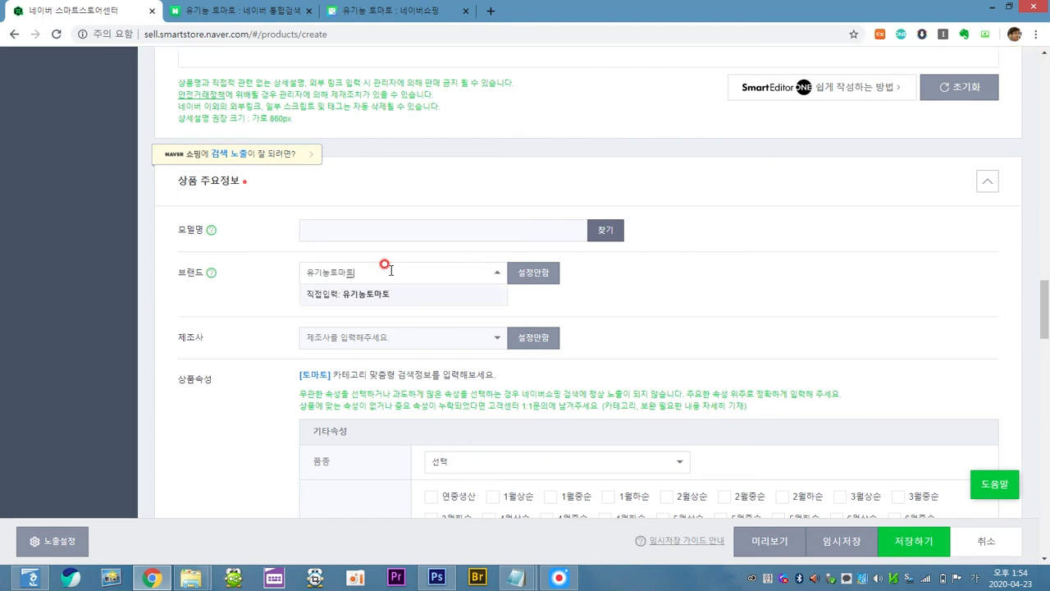
click(330, 294)
Set the manufacturer (제조사) to the custom entry 토마토농장
click(386, 351)
text(토마토농재)
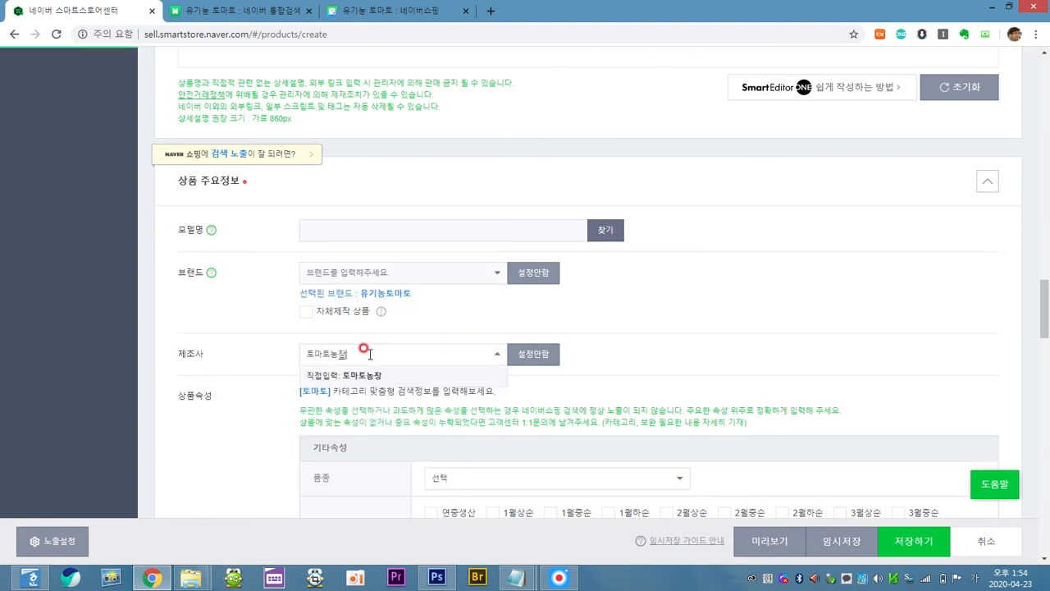
click(357, 375)
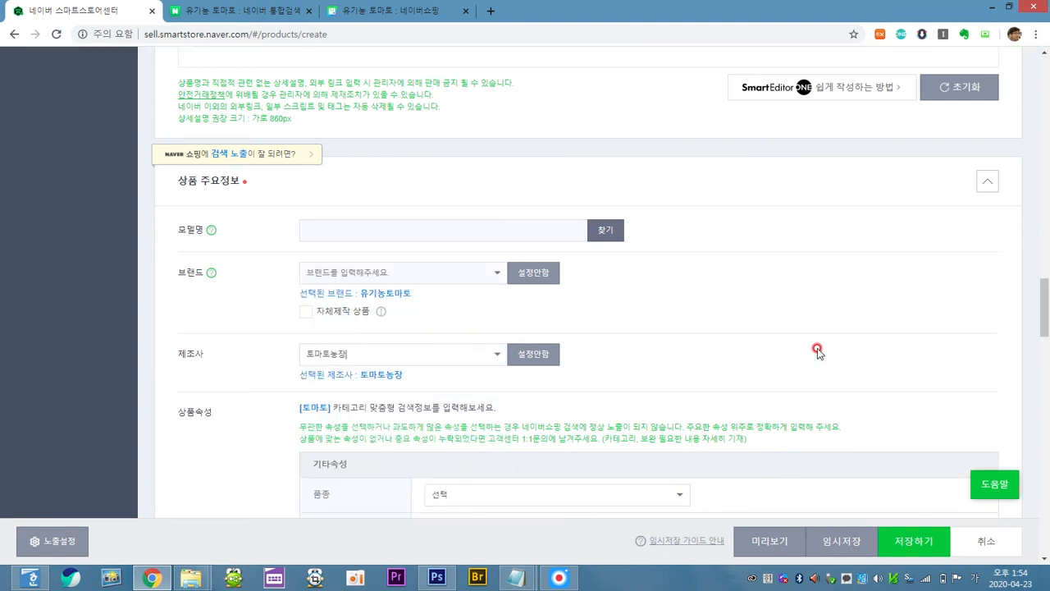
Set the variety (품종) in the product attributes to 대추방울토마토
scroll(817, 351, down, 3)
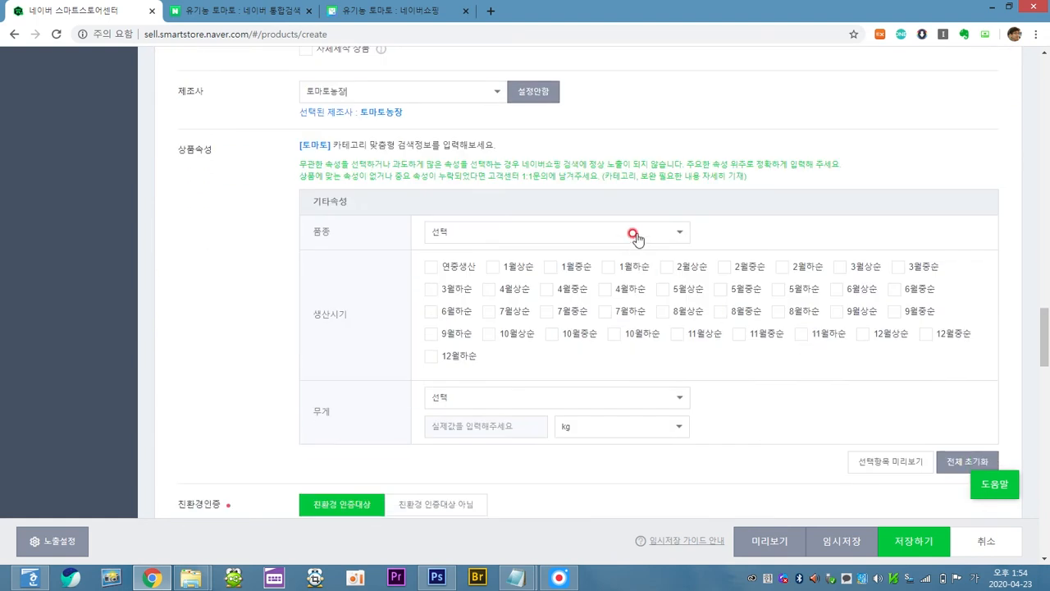
click(633, 241)
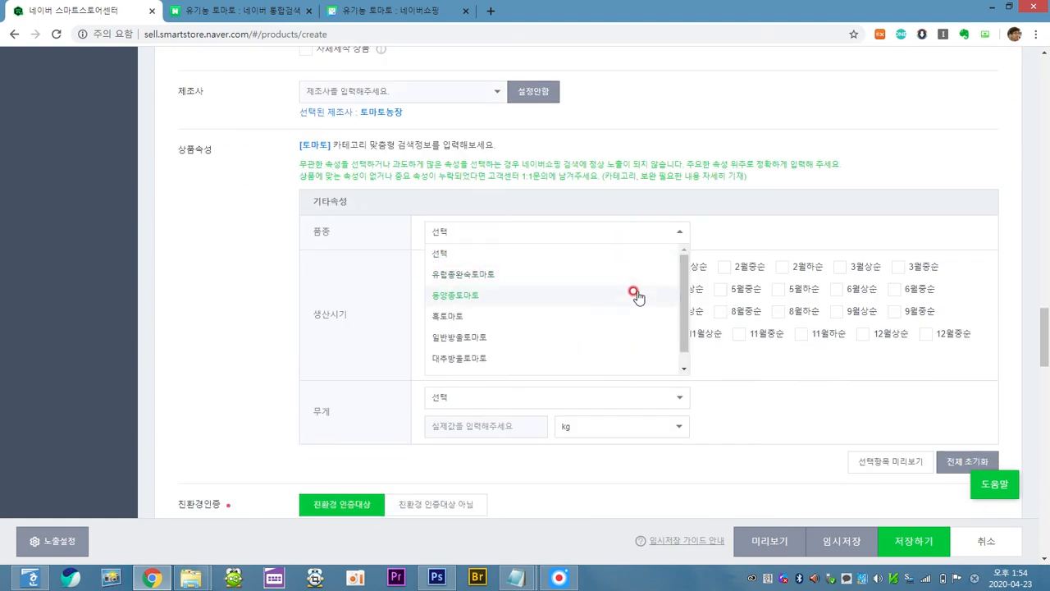
click(605, 357)
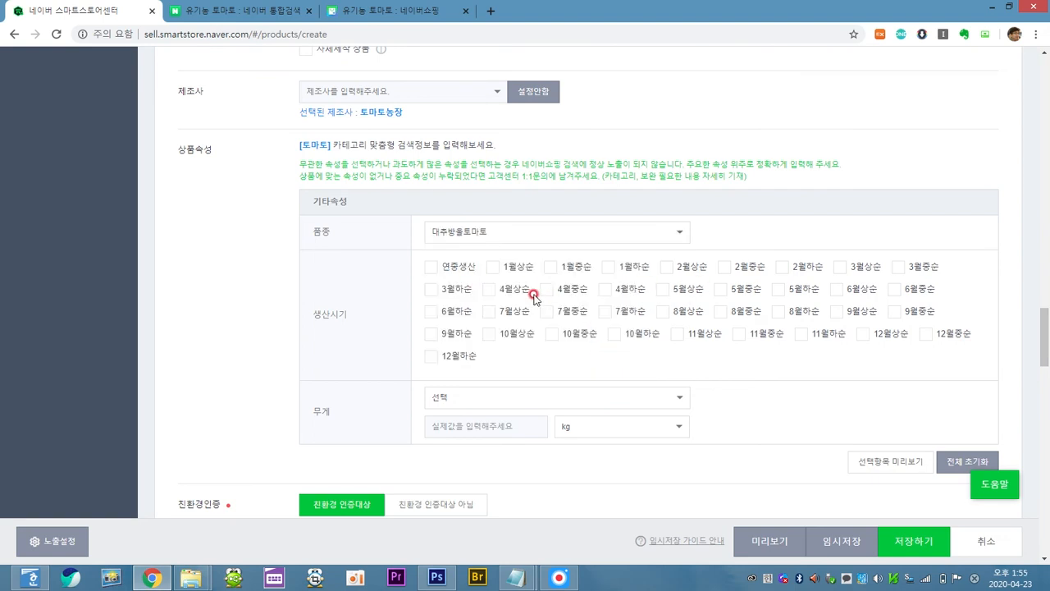
Mark the production period (생산시기) as every third of April and May, from 4월상순 to 5월하순
click(491, 290)
click(547, 289)
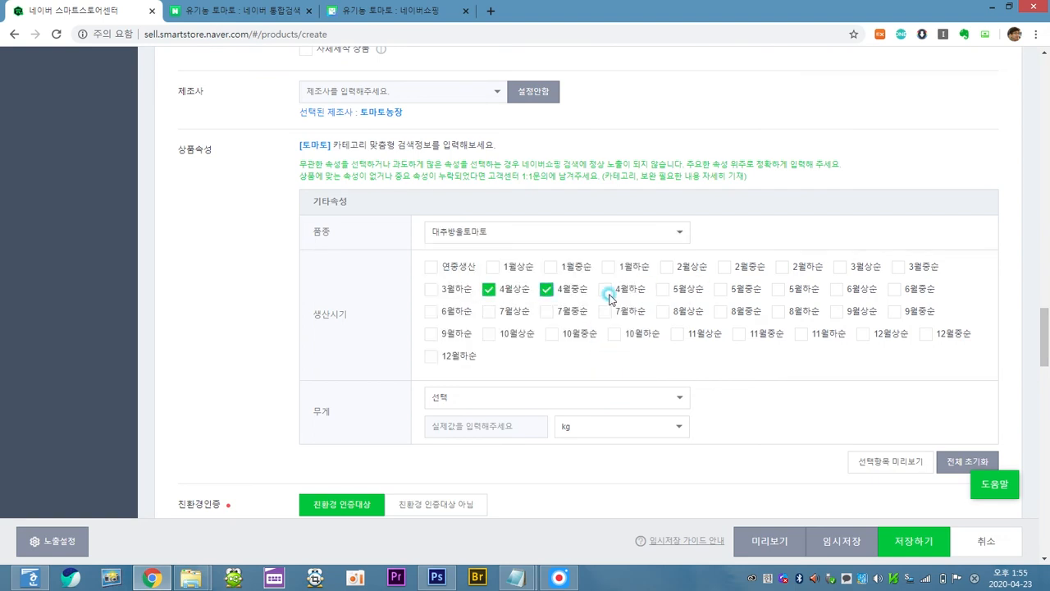
click(606, 291)
click(664, 291)
click(721, 290)
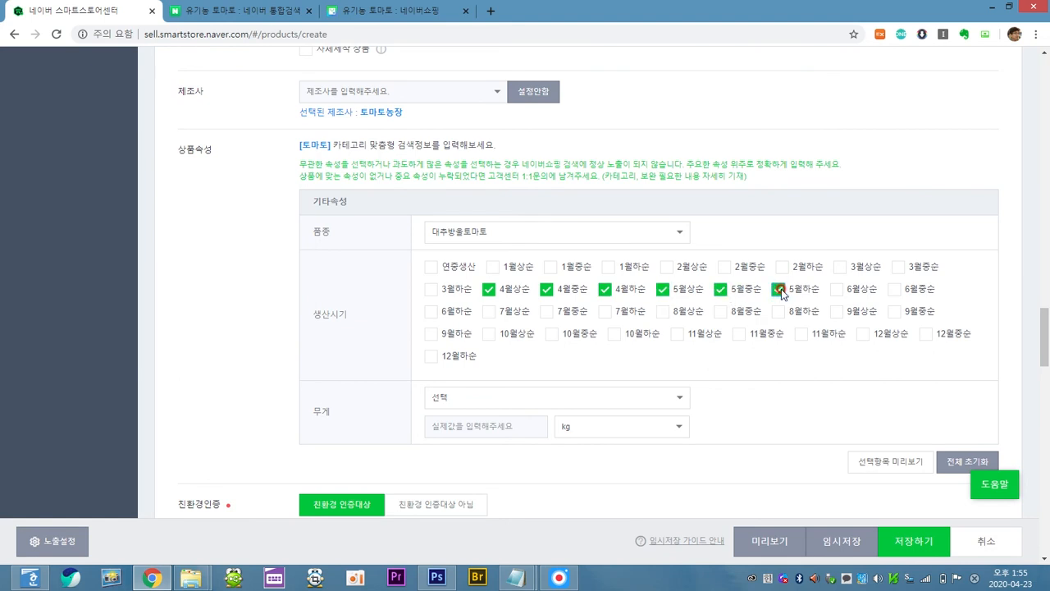
Set the weight (무게) attribute to the ~ 3kg range with an actual value of 3 kg
scroll(823, 329, down, 1)
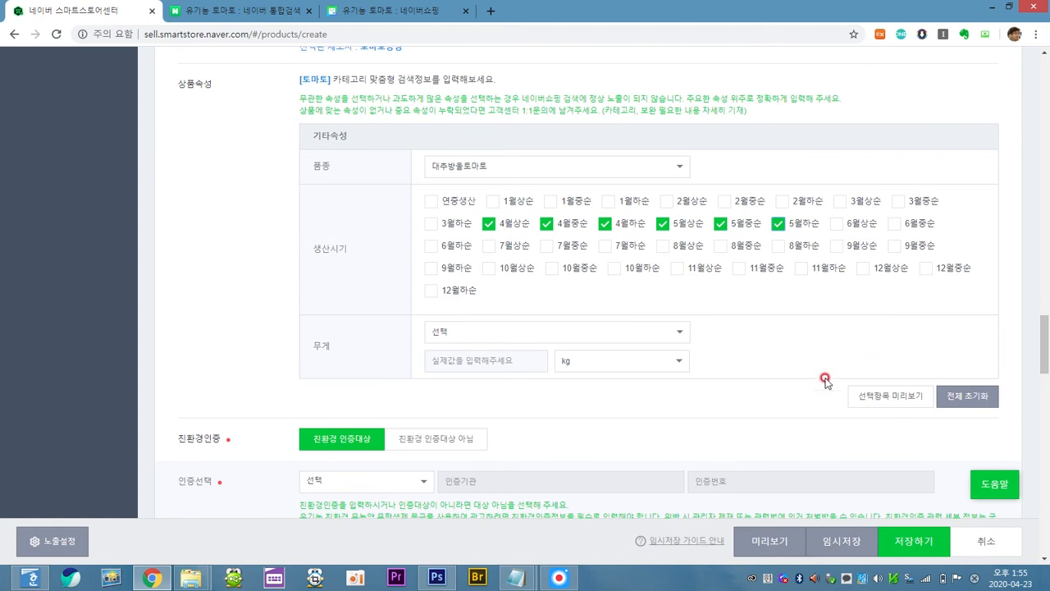
scroll(722, 367, down, 1)
click(614, 265)
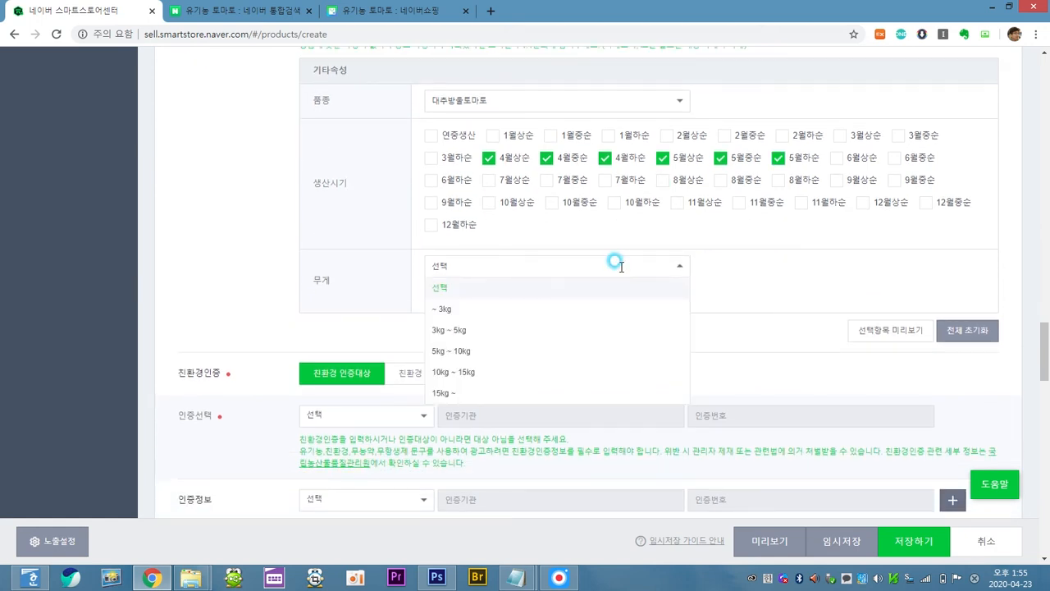
click(601, 312)
click(527, 289)
text(3)
click(620, 326)
Look at the certification types offered for eco-certified products and set 친환경인증 to 친환경 인증대상 아님
scroll(633, 237, down, 1)
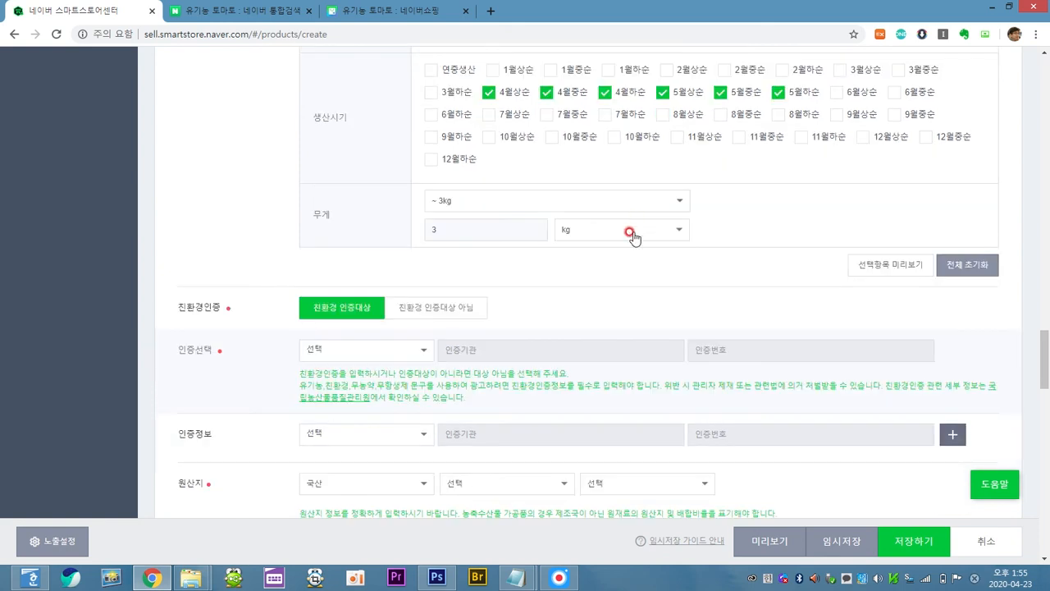
scroll(672, 279, down, 1)
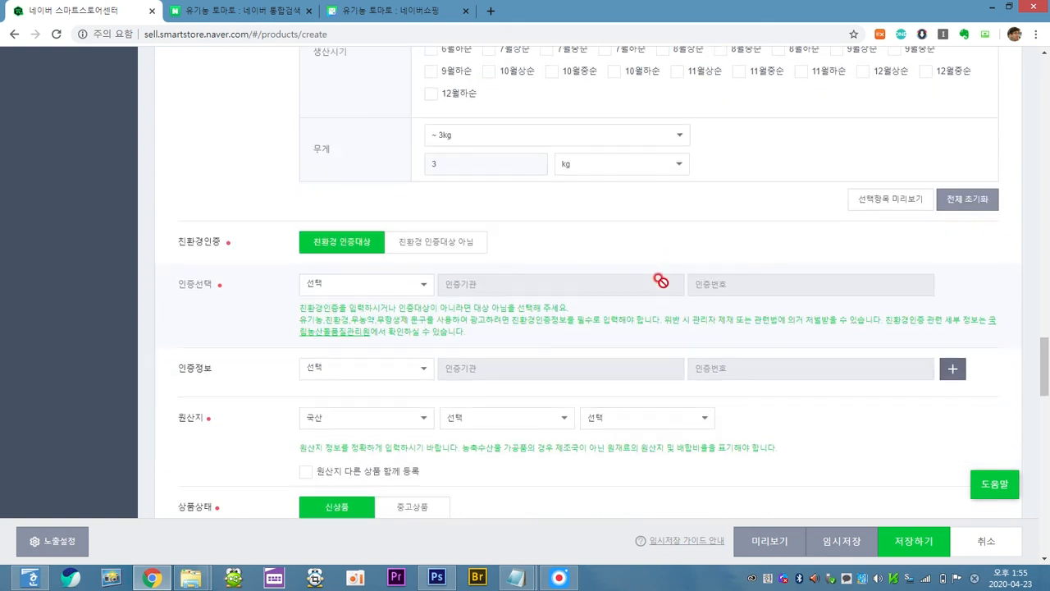
click(454, 251)
click(347, 238)
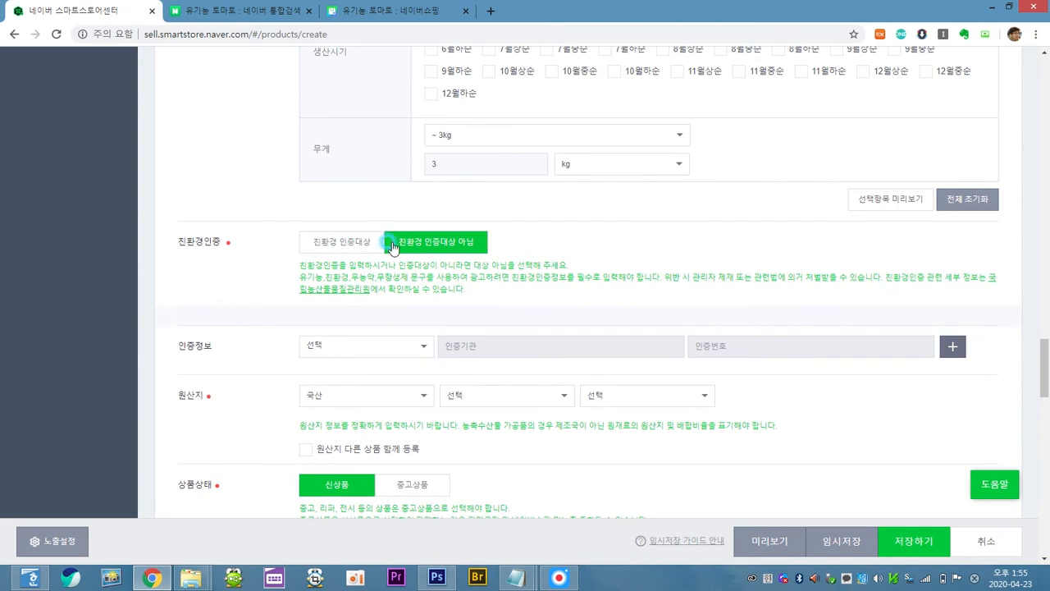
click(370, 285)
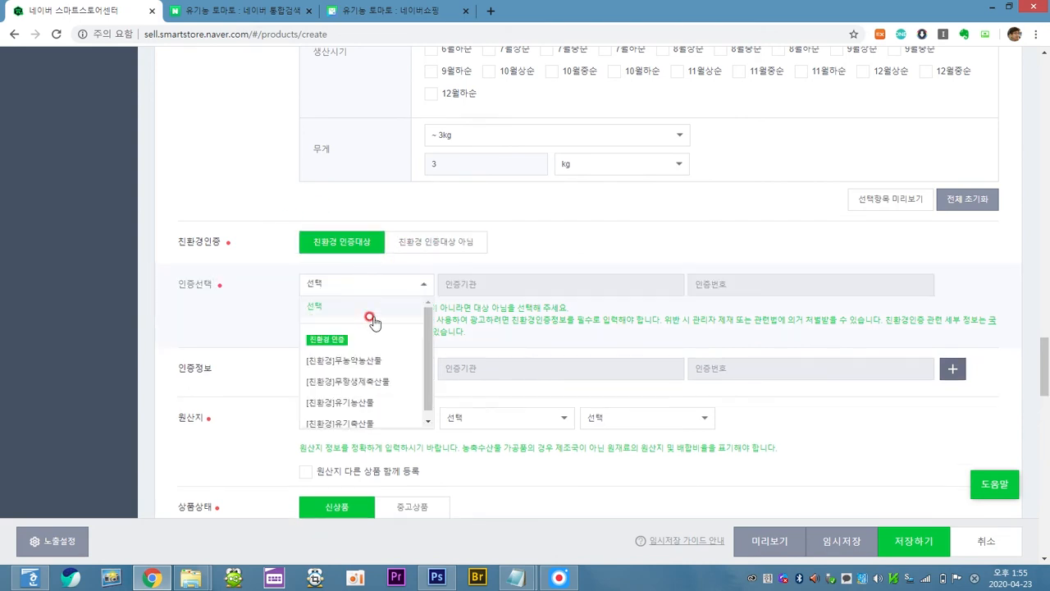
click(431, 241)
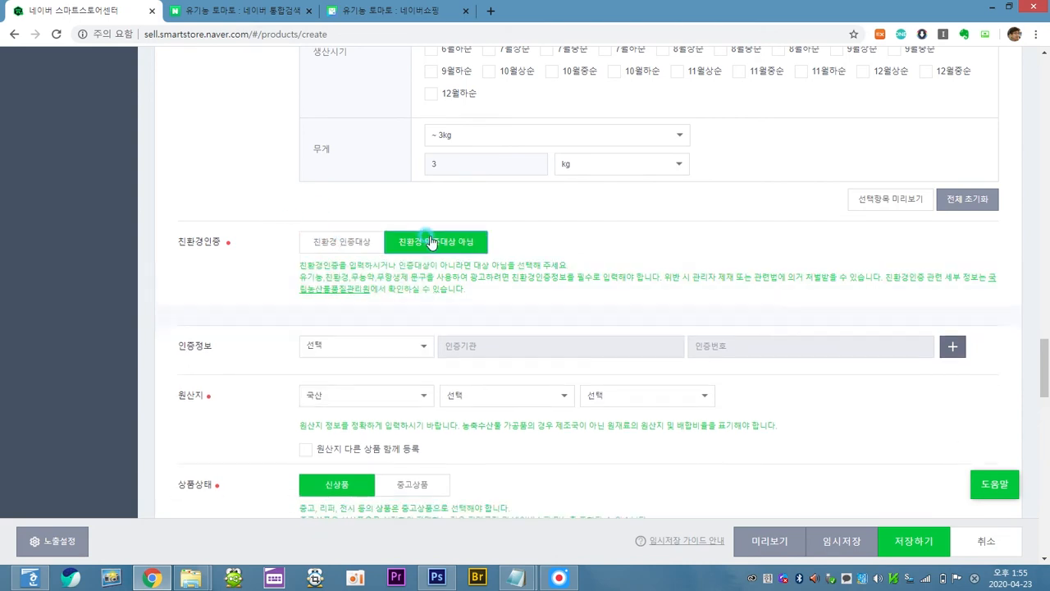
Set the province of the domestic origin (원산지) to 충청남도 and look through its city and county list without choosing one
scroll(613, 273, down, 3)
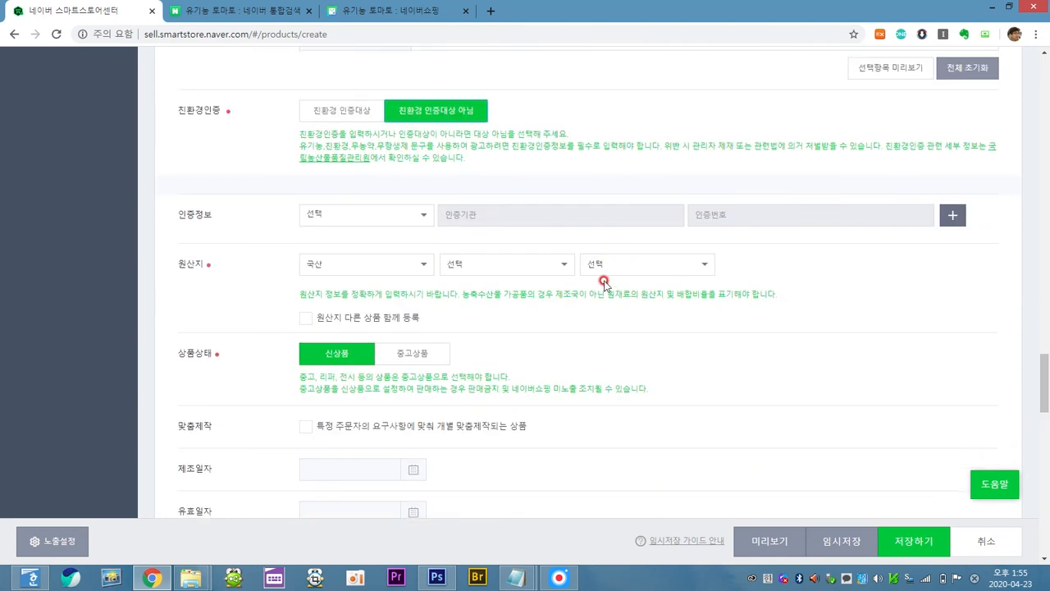
click(450, 264)
scroll(489, 312, down, 5)
scroll(499, 318, down, 3)
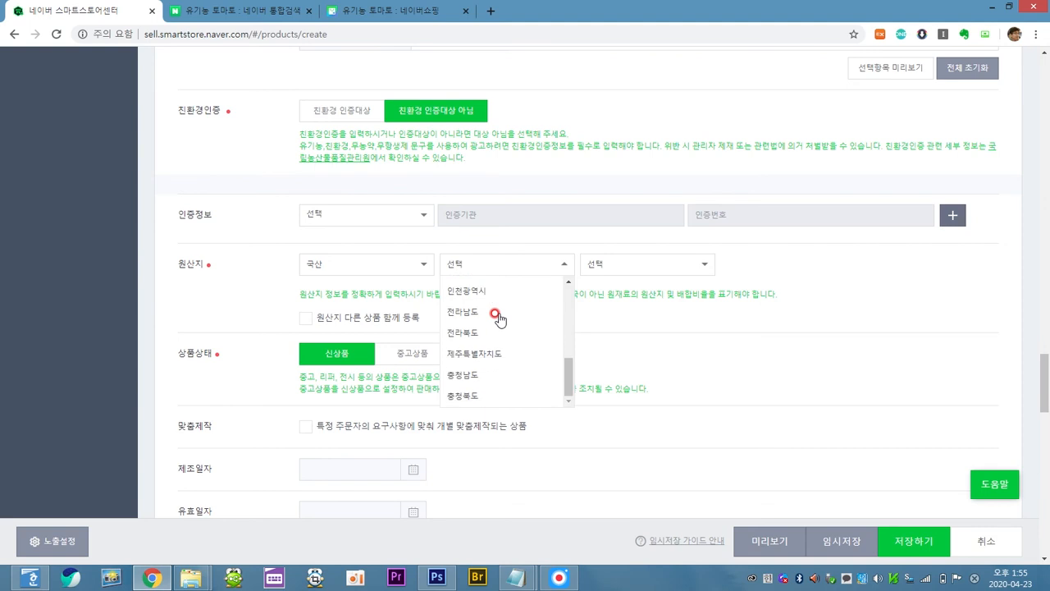
click(500, 371)
click(624, 267)
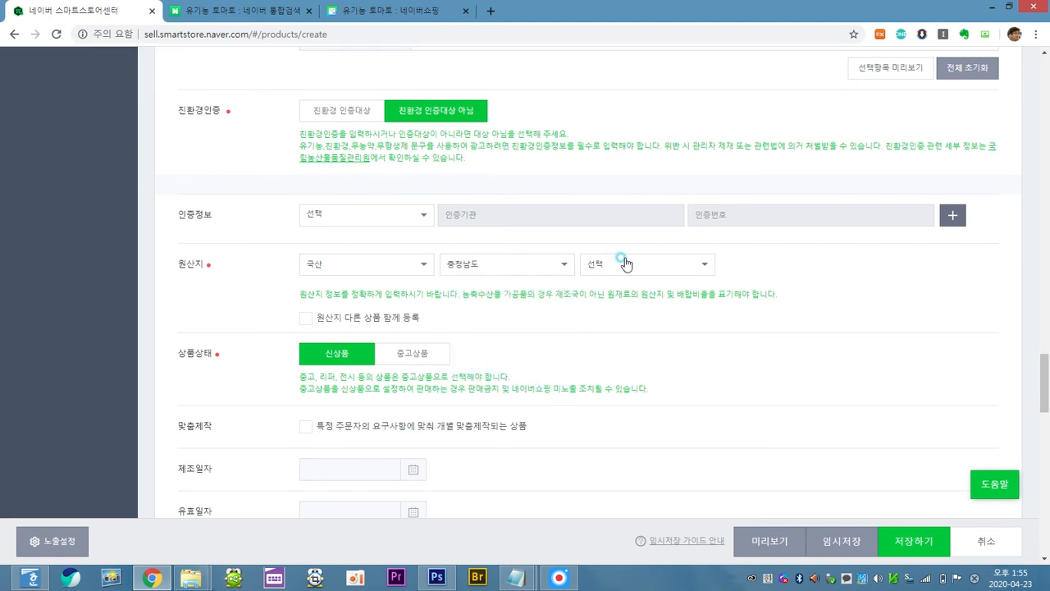
scroll(647, 308, down, 3)
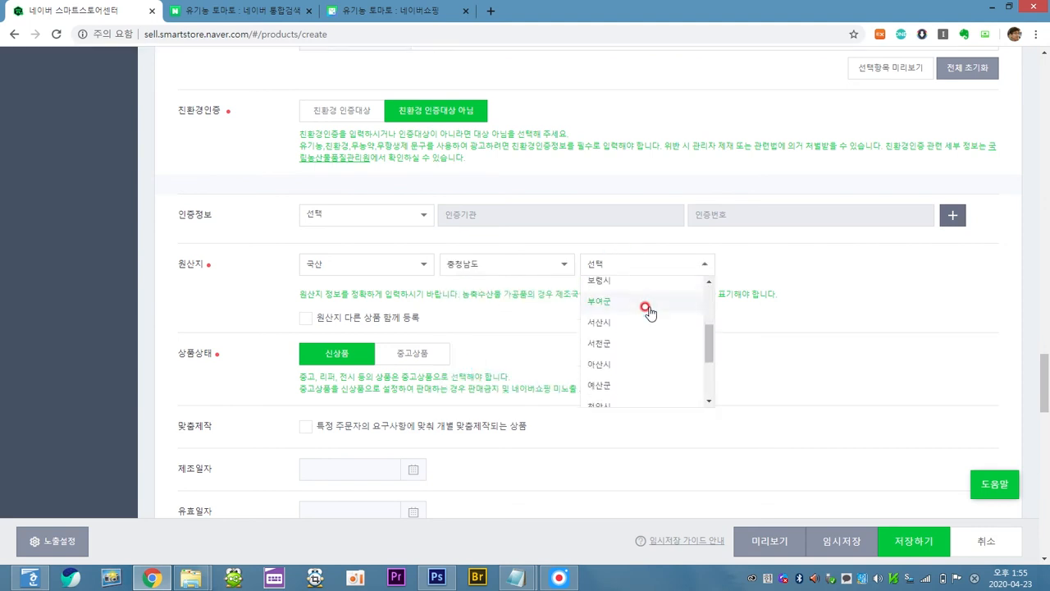
scroll(648, 311, up, 3)
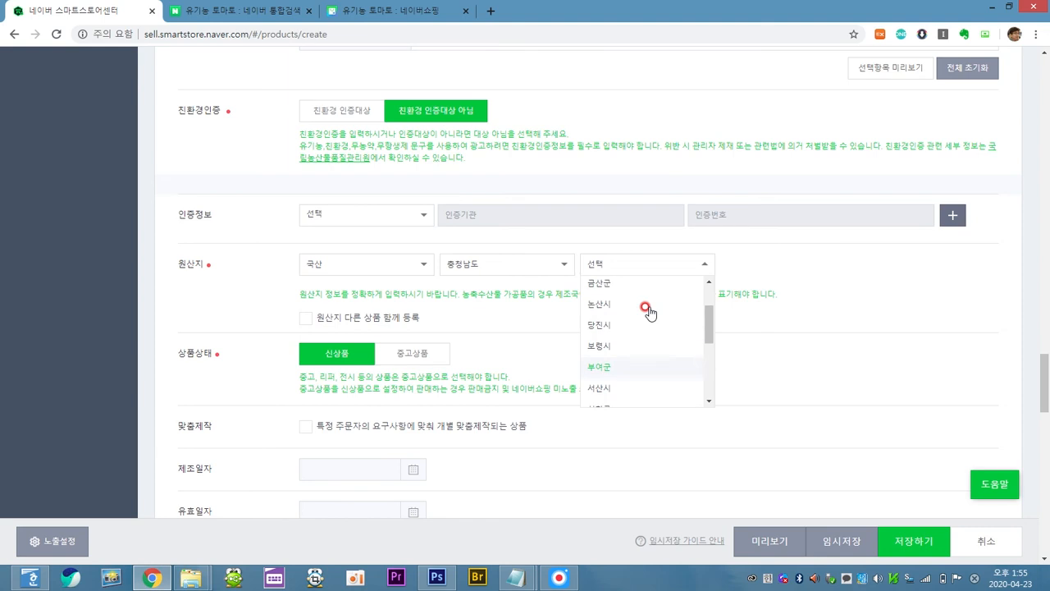
click(783, 270)
Review the remaining 상품 주요정보 settings down to 미성년자 구매 and expand the 상품정보제공고시 section
scroll(747, 310, down, 1)
scroll(672, 300, down, 1)
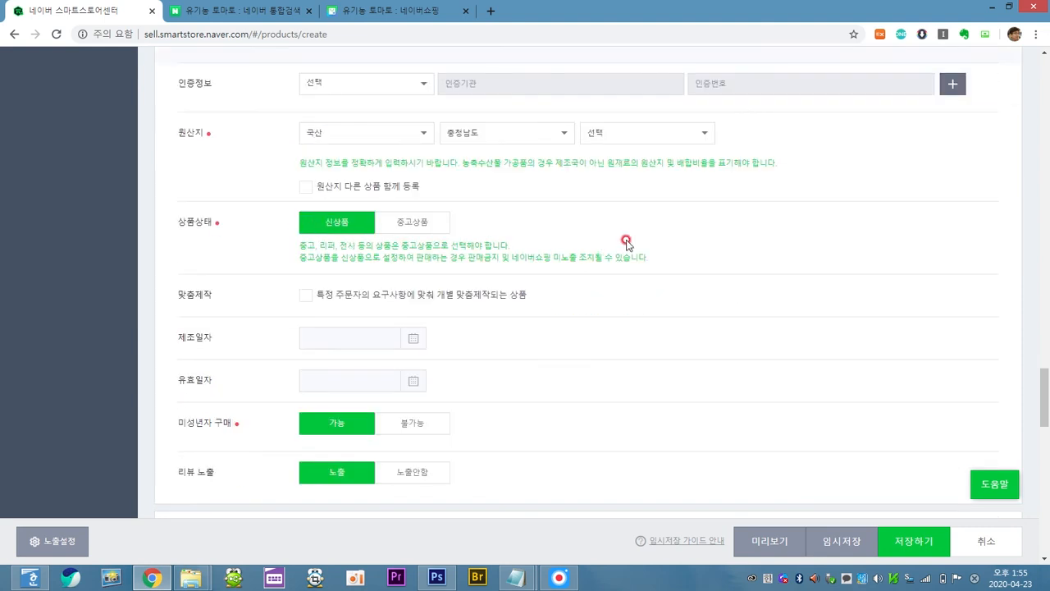
scroll(626, 243, down, 3)
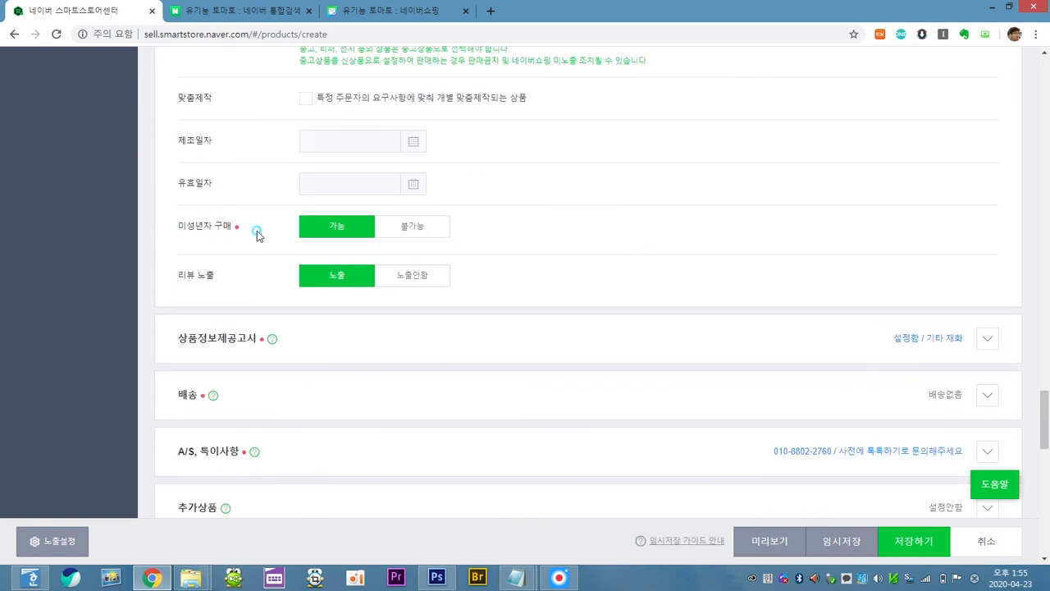
drag(182, 232, 237, 229)
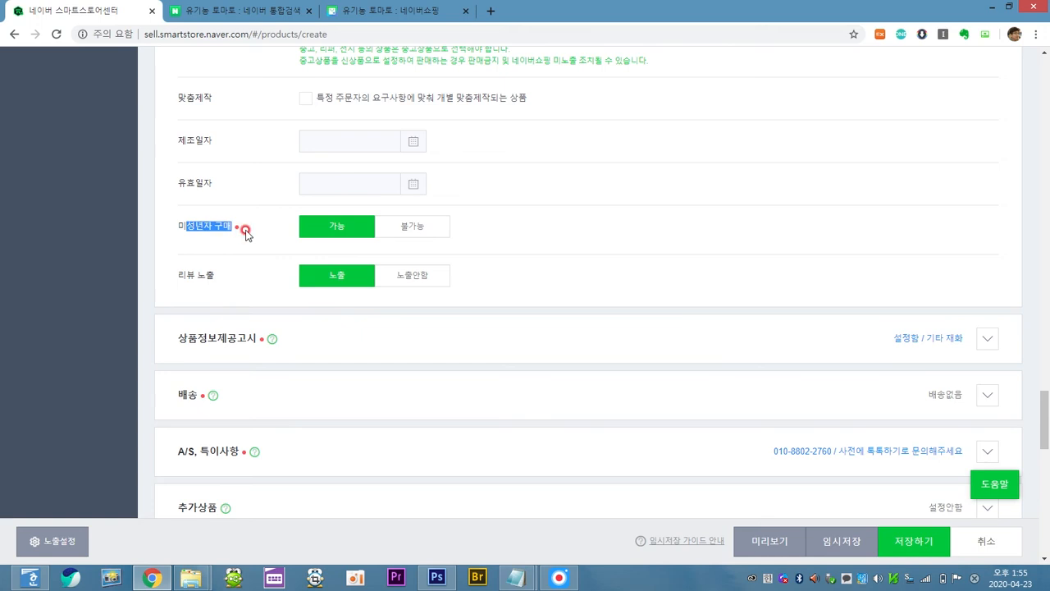
scroll(407, 291, down, 2)
click(731, 218)
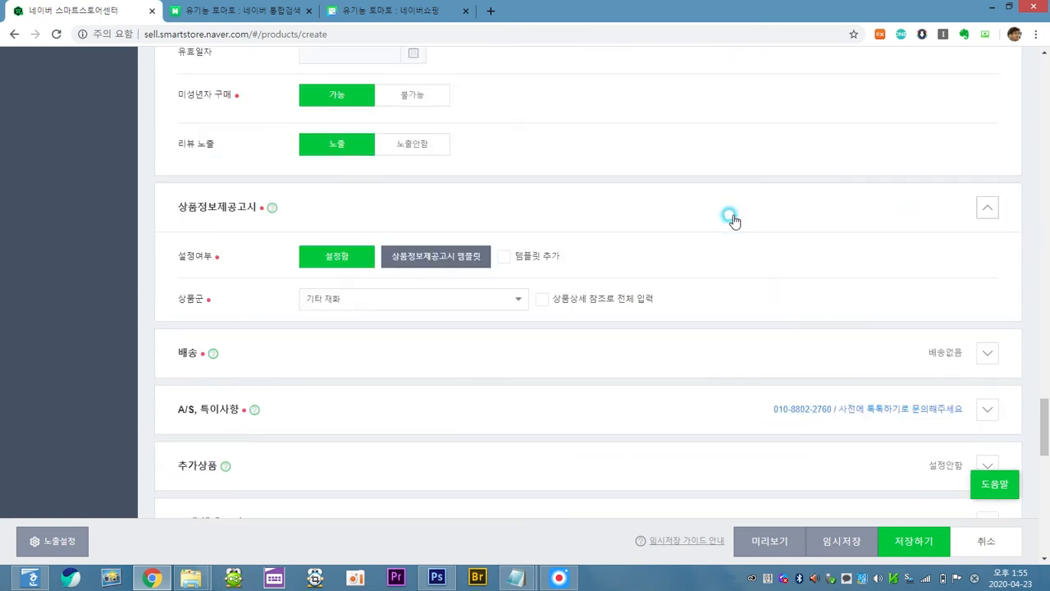
scroll(673, 297, down, 1)
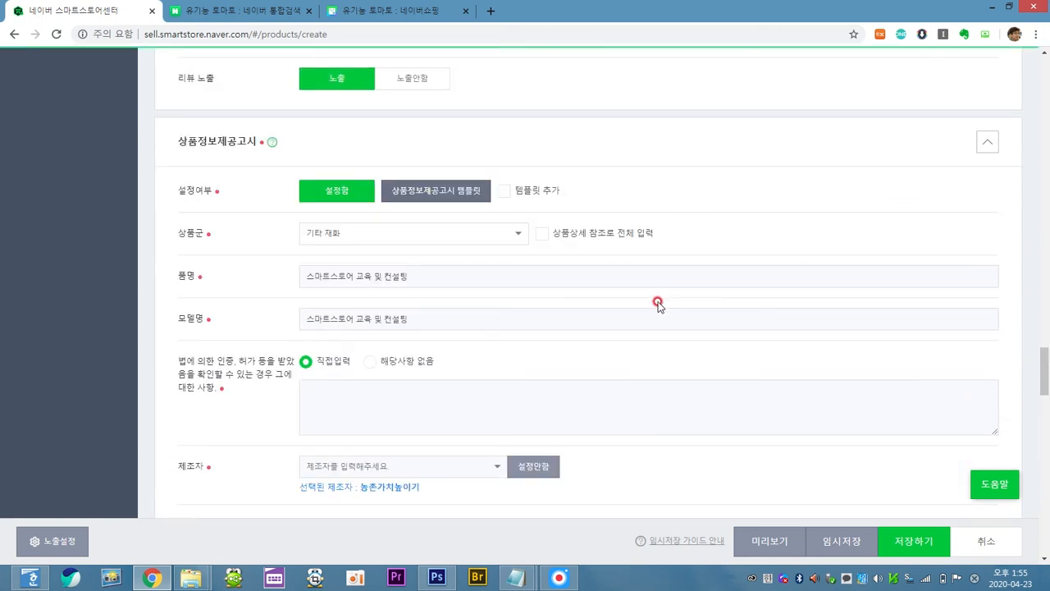
Set the 상품군 of the product notice to 식품(농.축.수산물)
click(345, 237)
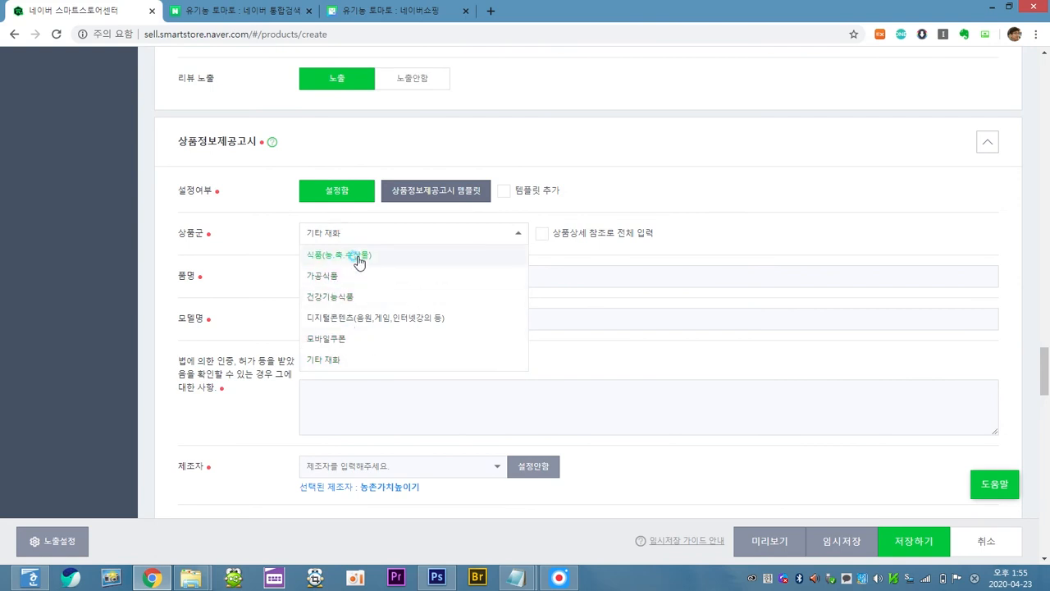
click(357, 257)
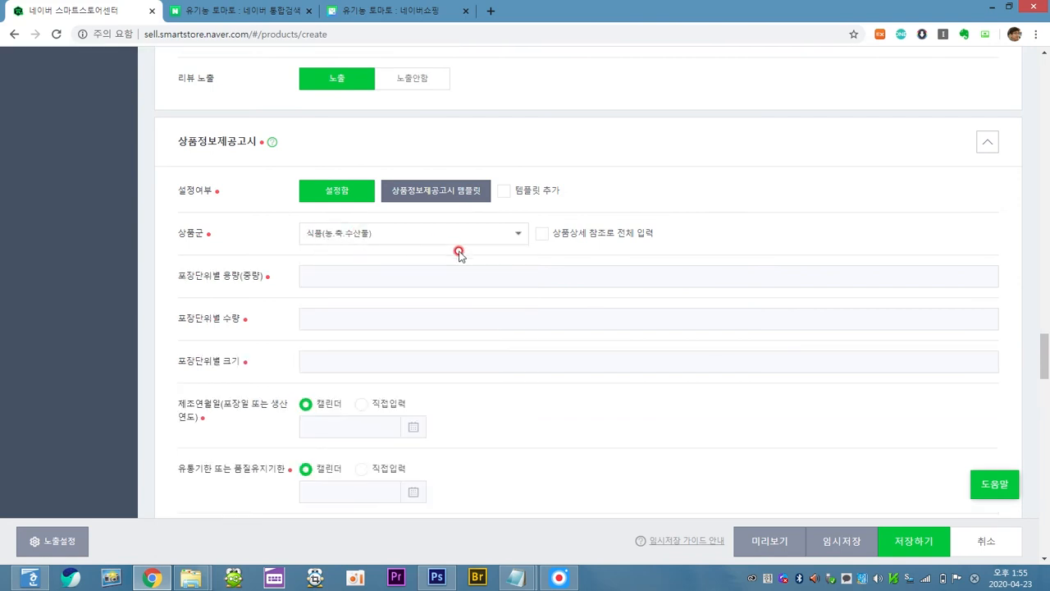
Look through the required food notice fields, from the packaging and date entries with their calendar to 소비자 상담 관련 전화번호
scroll(418, 220, down, 1)
click(403, 252)
click(399, 292)
click(361, 362)
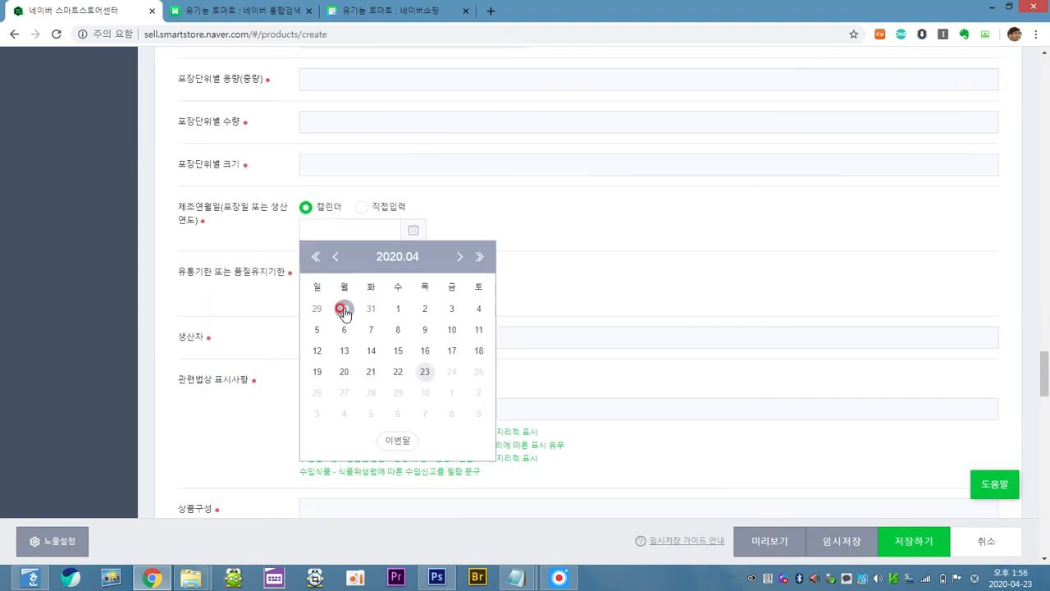
click(481, 258)
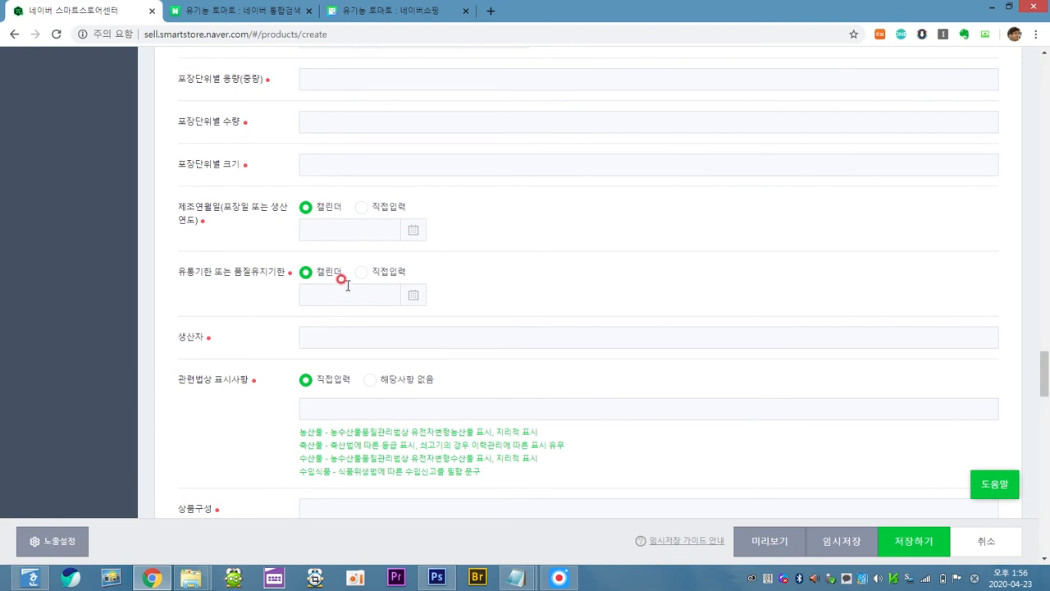
click(381, 278)
click(555, 262)
scroll(446, 326, down, 2)
scroll(370, 304, down, 2)
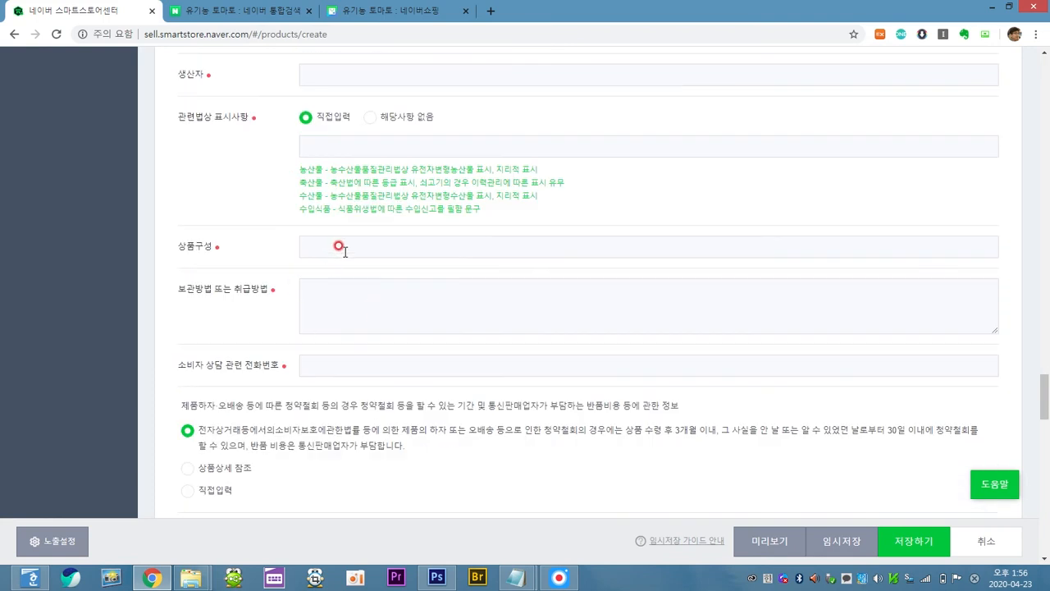
click(205, 249)
click(240, 292)
click(272, 361)
Fill all product notice fields at once by enabling 상품상세 참조로 전체 입력
scroll(402, 348, up, 2)
scroll(401, 348, up, 5)
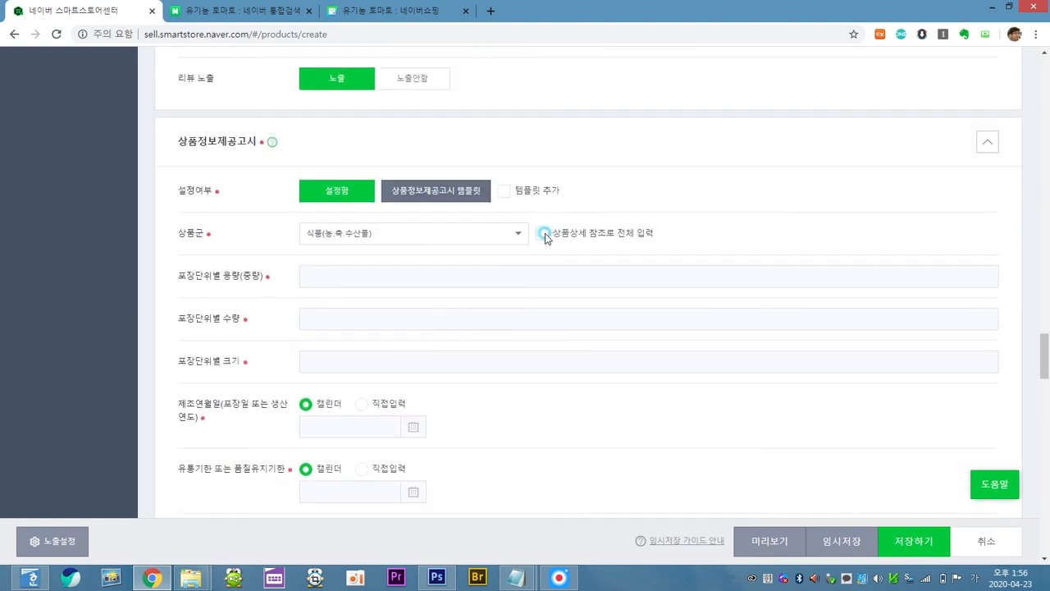
click(545, 233)
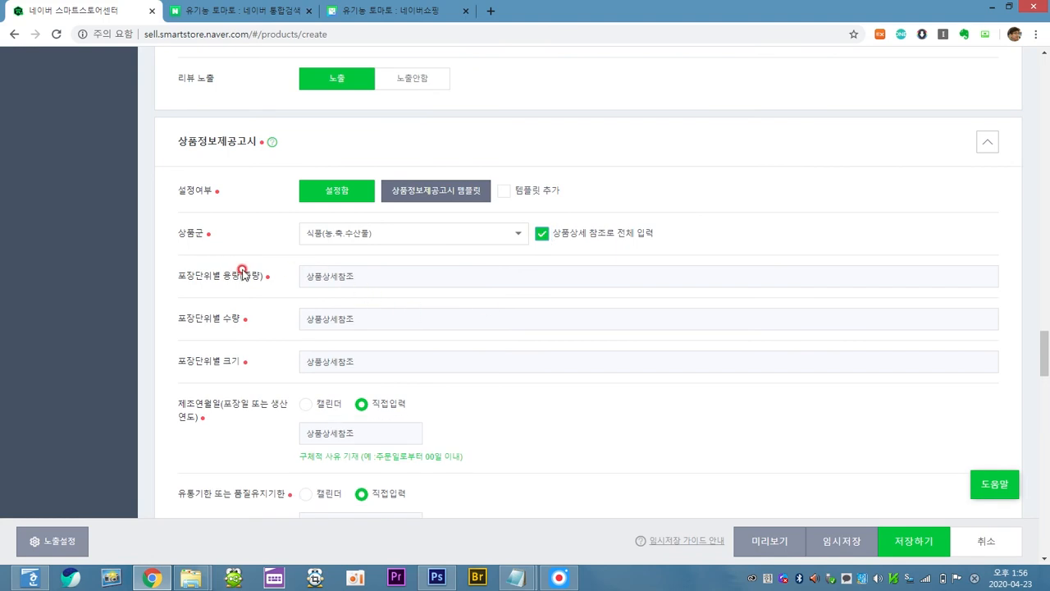
Review each item of the filled product notice, from the packaging unit weight down to the consumer dispute terms
drag(181, 235, 211, 233)
drag(186, 274, 261, 276)
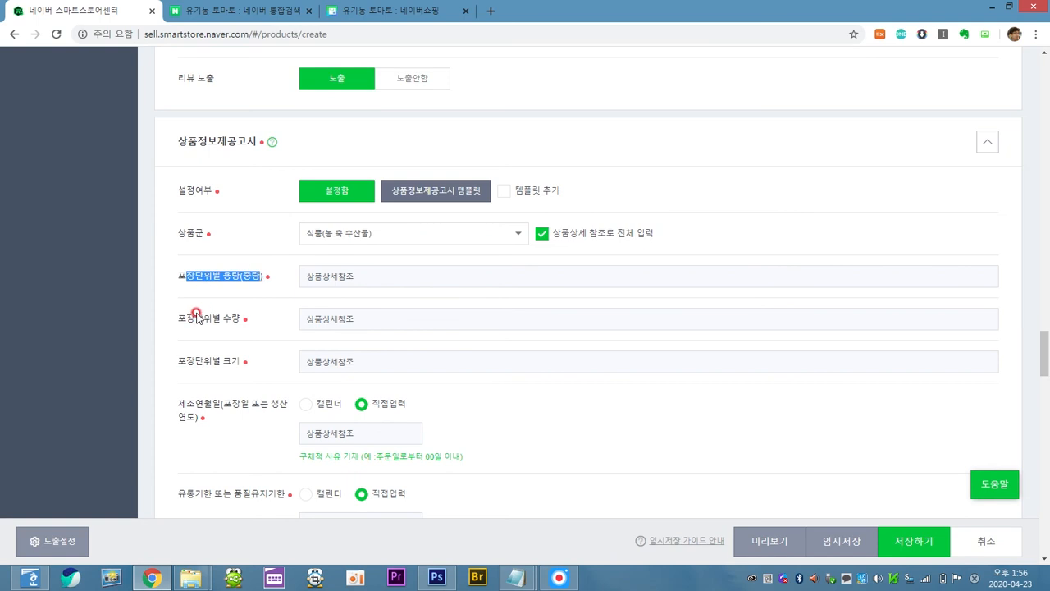
drag(240, 318, 185, 319)
drag(186, 362, 240, 362)
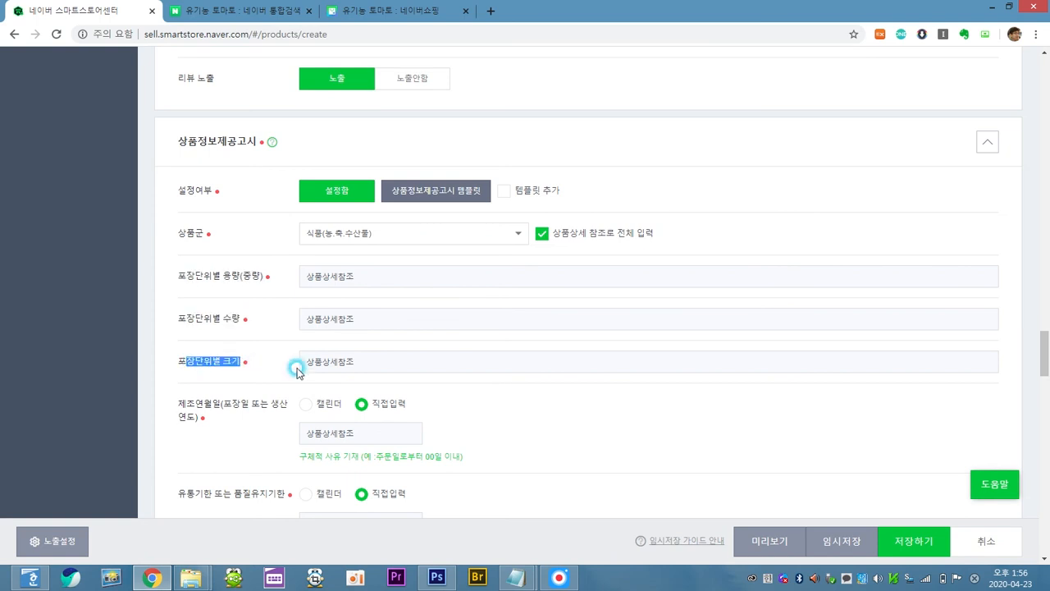
scroll(266, 336, down, 2)
drag(179, 272, 215, 288)
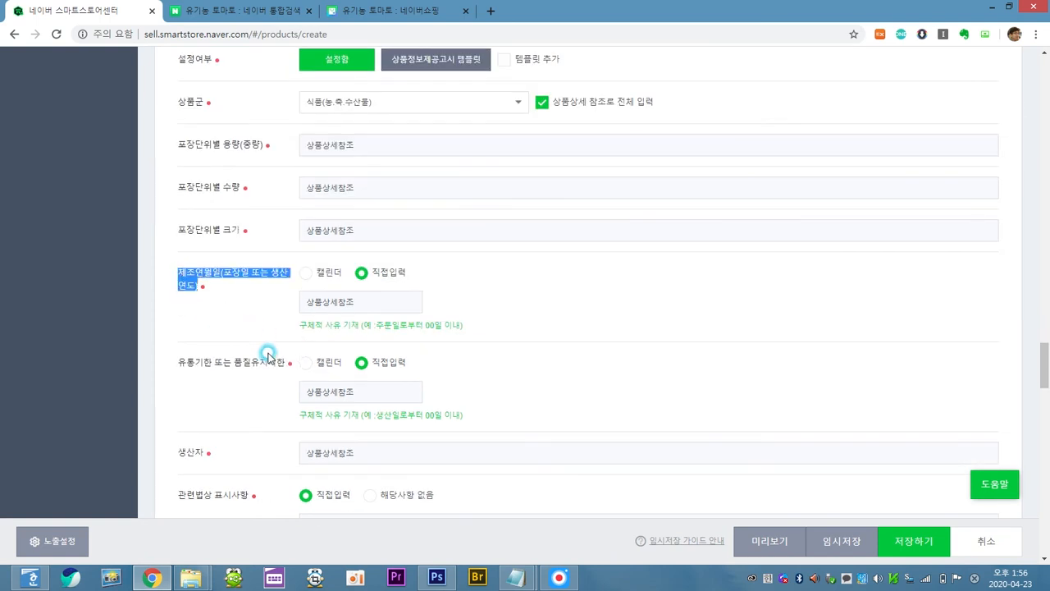
scroll(210, 283, down, 2)
drag(187, 237, 269, 233)
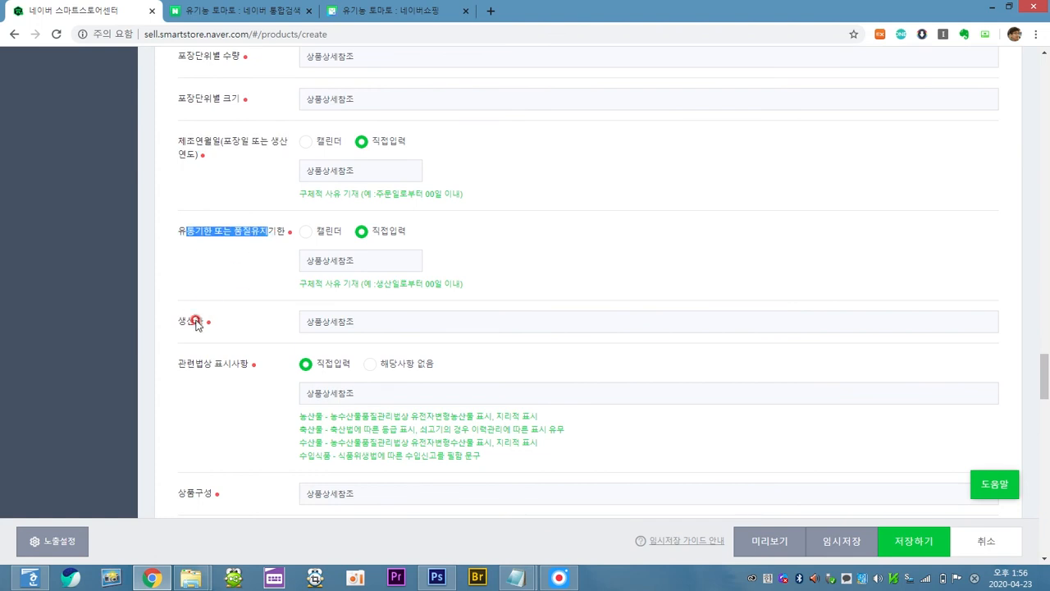
drag(183, 318, 220, 322)
drag(187, 369, 256, 367)
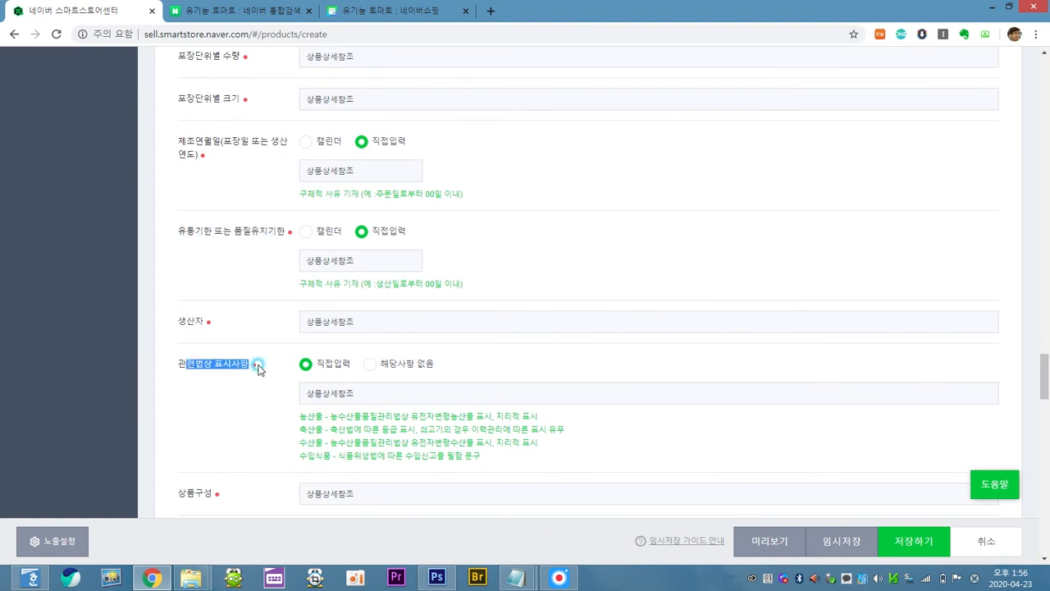
scroll(255, 368, down, 2)
drag(182, 365, 215, 363)
drag(186, 403, 274, 412)
scroll(246, 386, down, 2)
drag(194, 351, 276, 362)
scroll(343, 371, down, 4)
scroll(345, 371, down, 6)
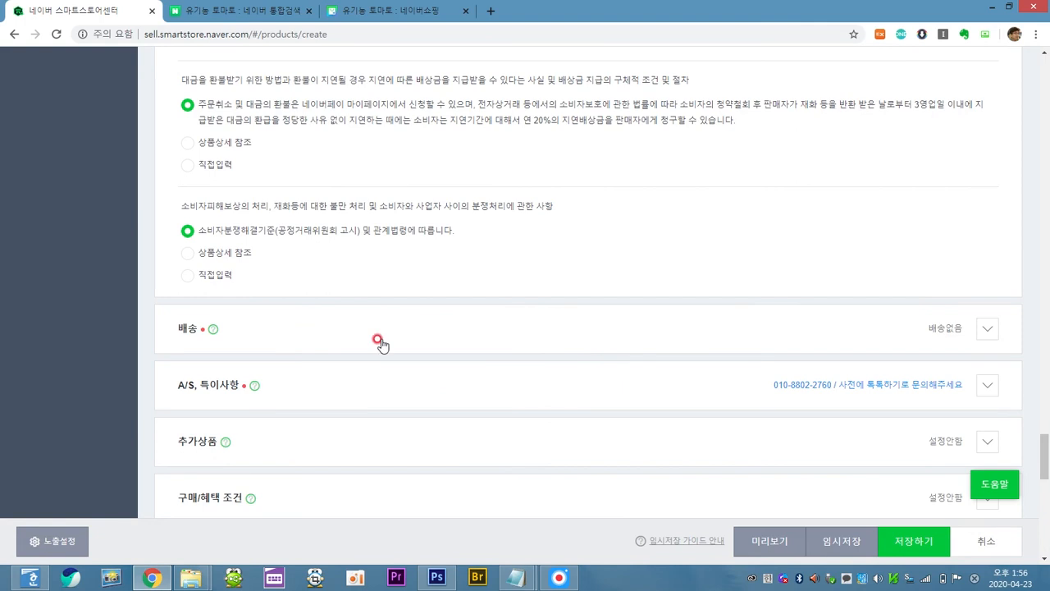
Set 배송여부 to 배송 and look through the delivery settings and the 상품별 배송비 options
click(230, 332)
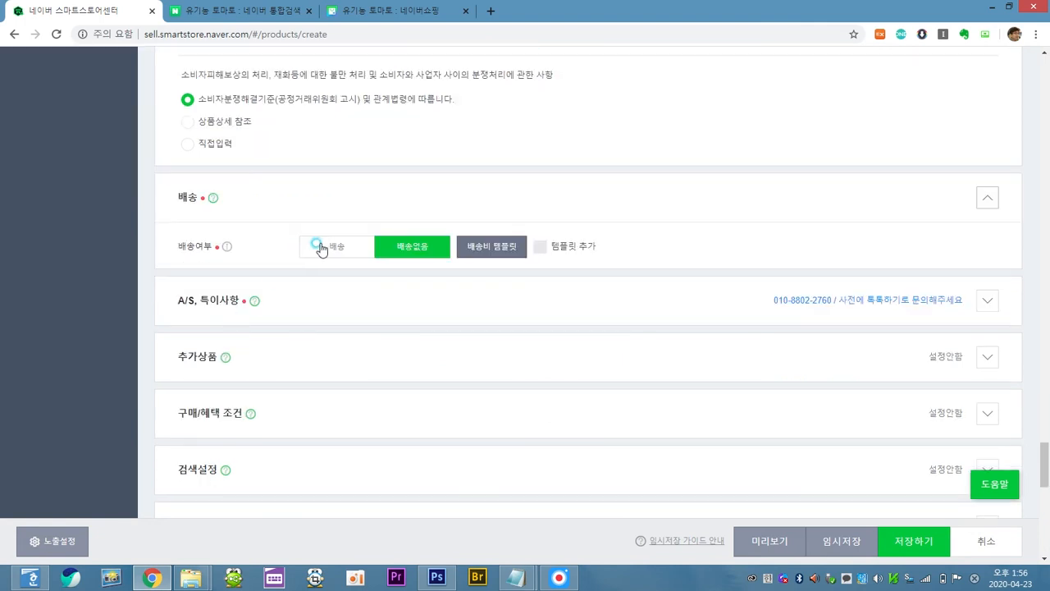
click(321, 248)
scroll(451, 299, down, 1)
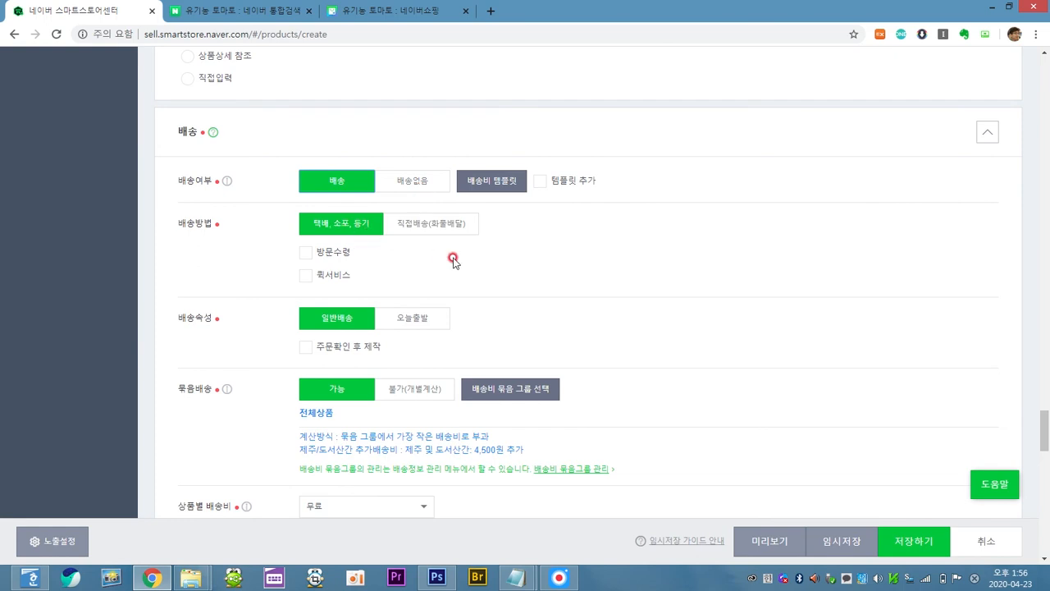
scroll(453, 261, down, 1)
scroll(432, 277, down, 2)
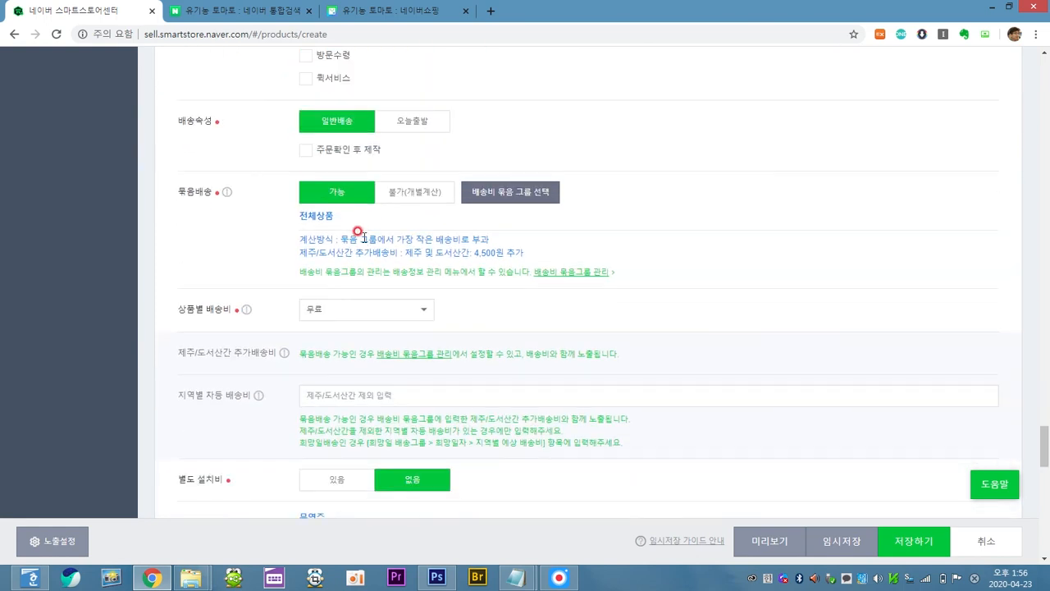
click(367, 307)
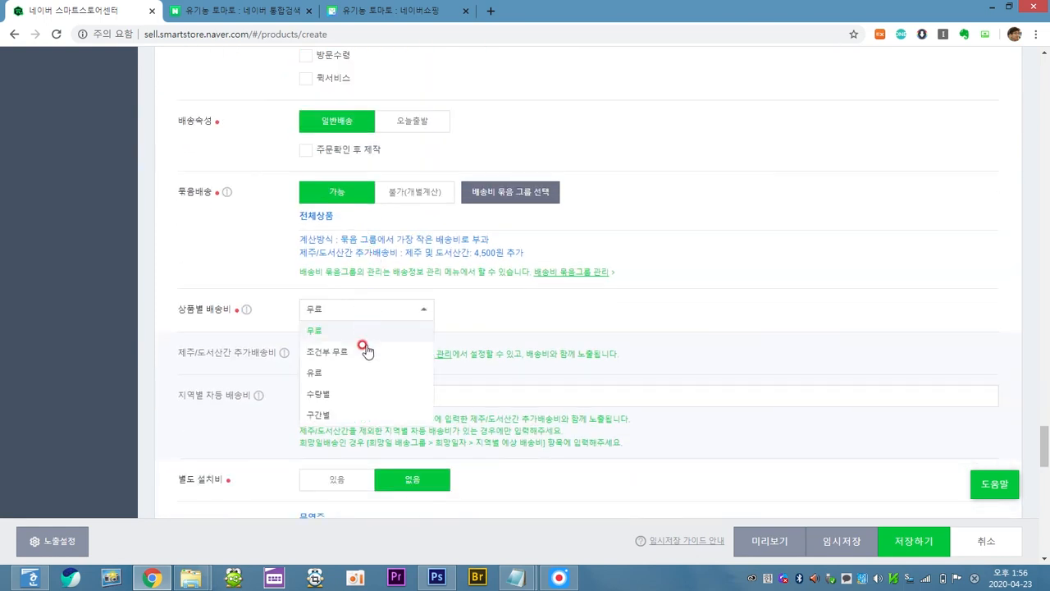
click(367, 350)
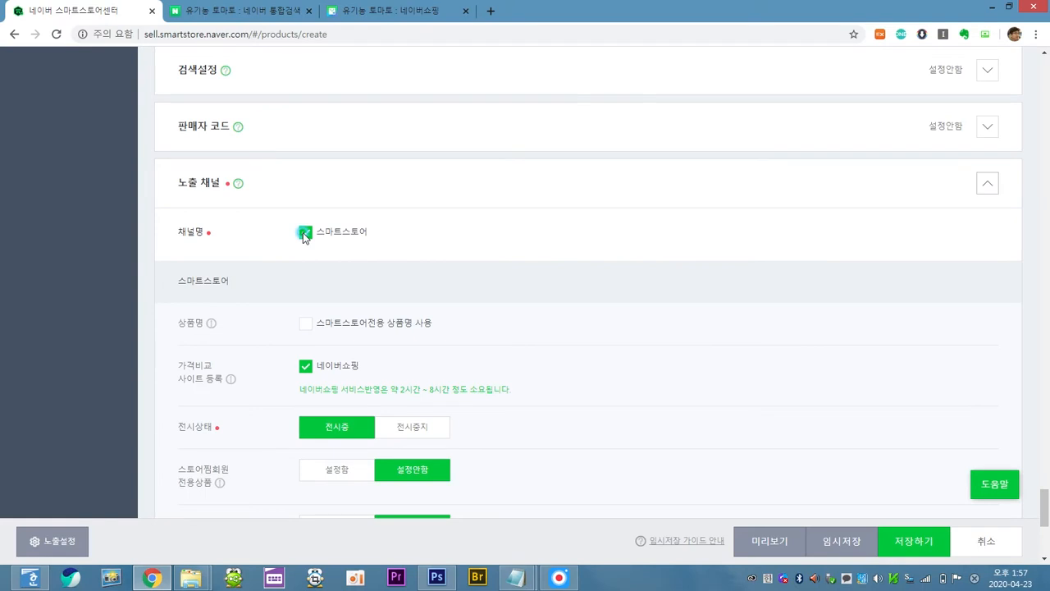
Switch the 스마트스토어 channel and the 네이버쇼핑 price-comparison registration off and back on in the 노출 채널 section
click(302, 233)
click(303, 233)
scroll(497, 253, down, 2)
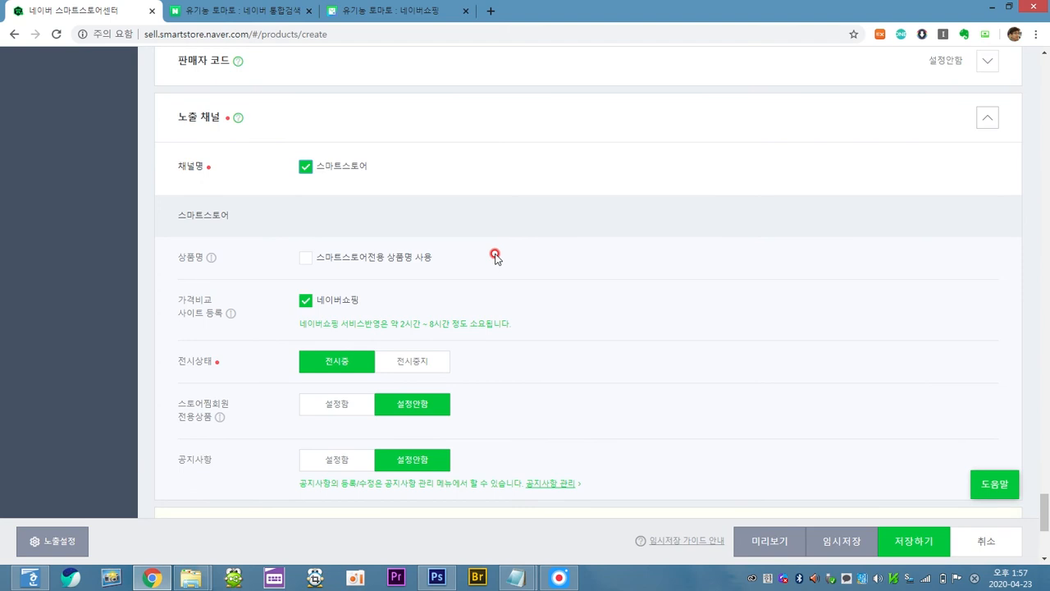
click(304, 237)
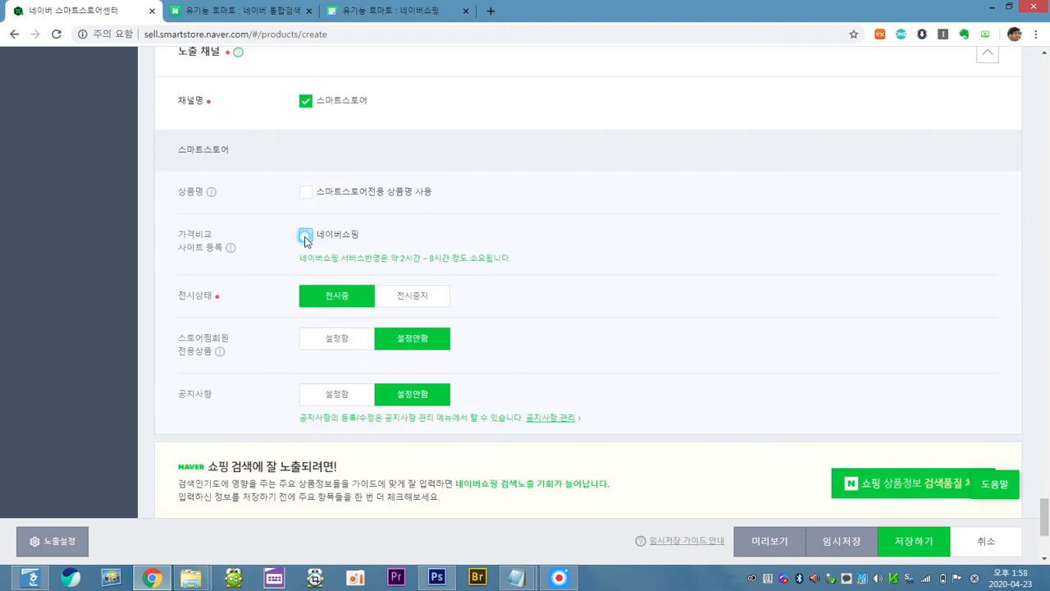
click(304, 238)
Save the product and open its page in the smart store
scroll(539, 245, down, 1)
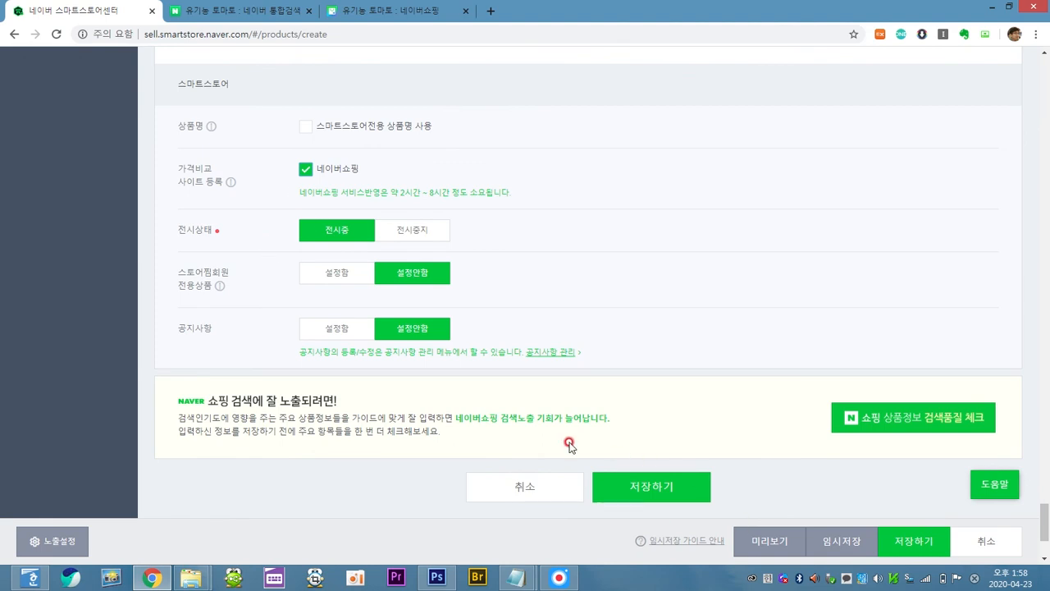
click(663, 488)
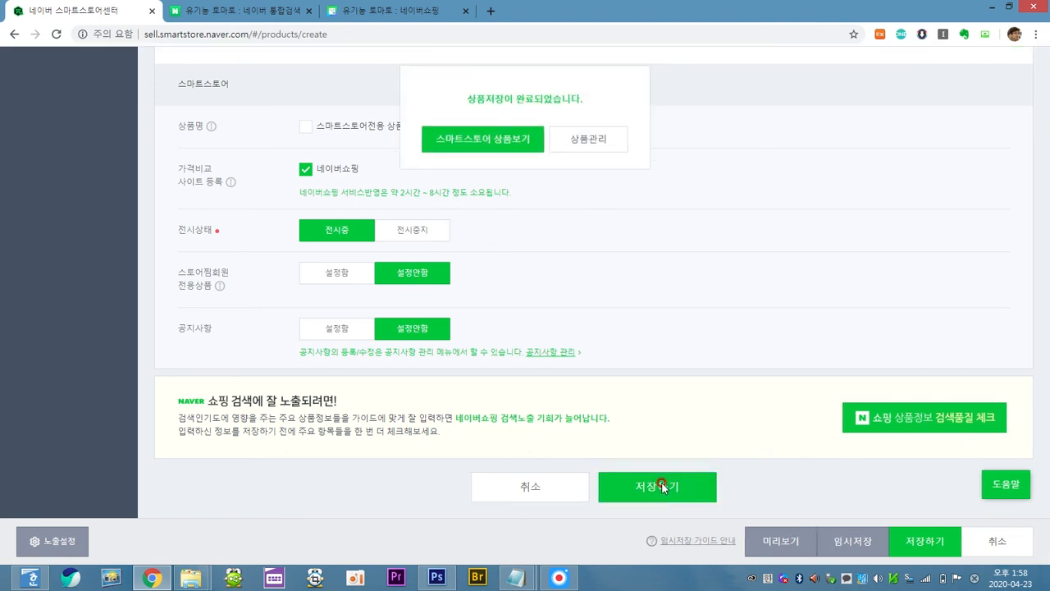
click(507, 142)
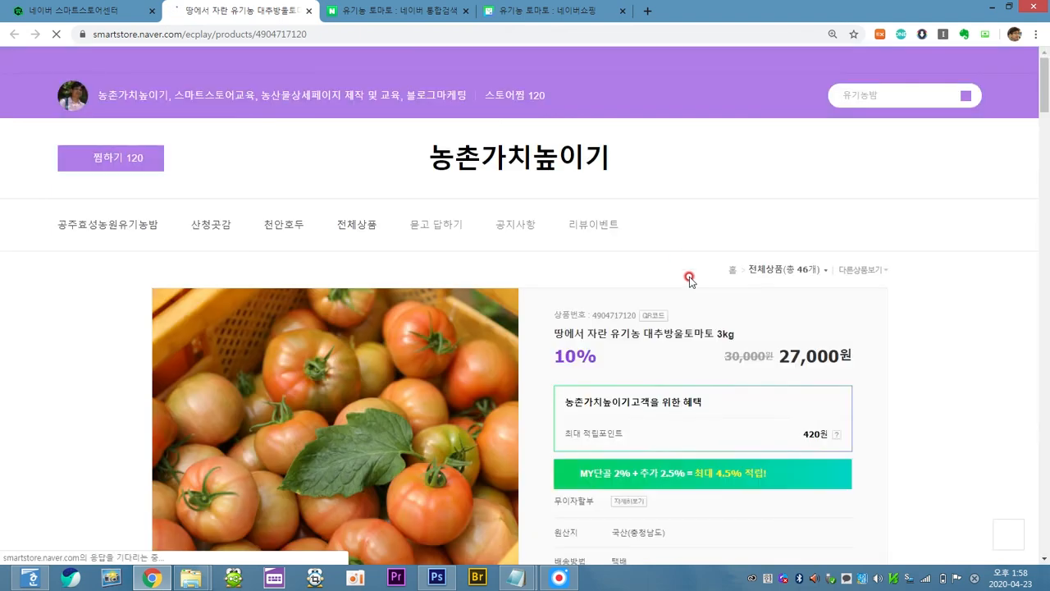
scroll(689, 279, down, 1)
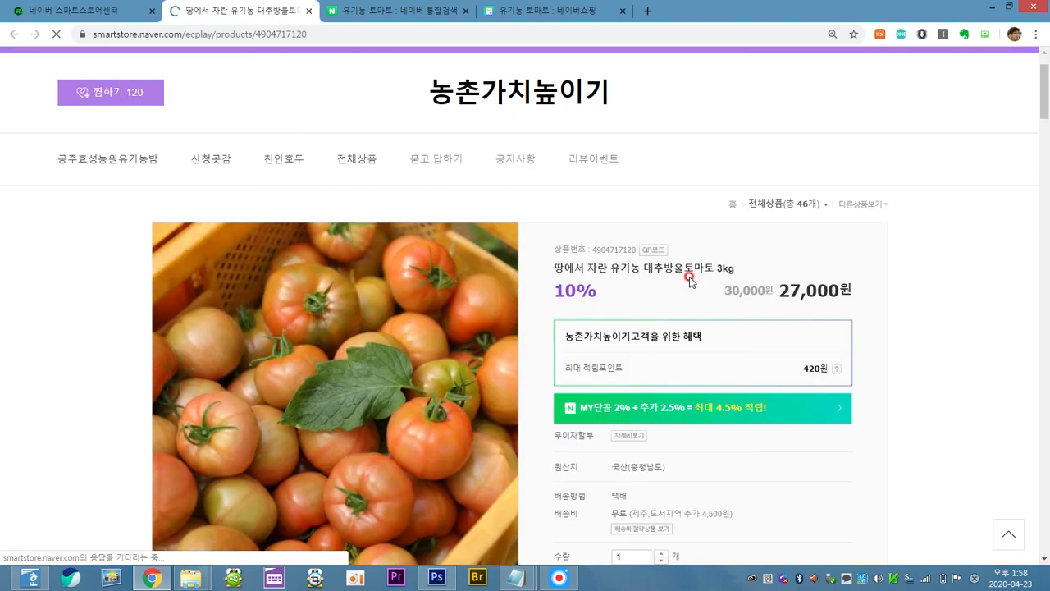
Select the full web address of the product page and show the product's mobile QR code
click(316, 34)
double_click(324, 34)
drag(359, 35, 54, 6)
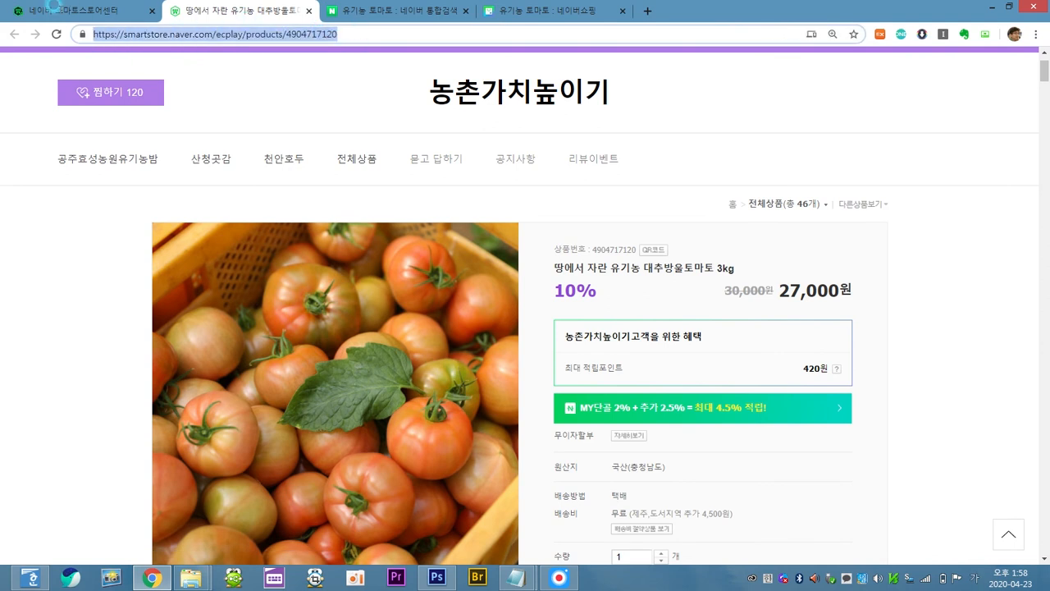
click(663, 250)
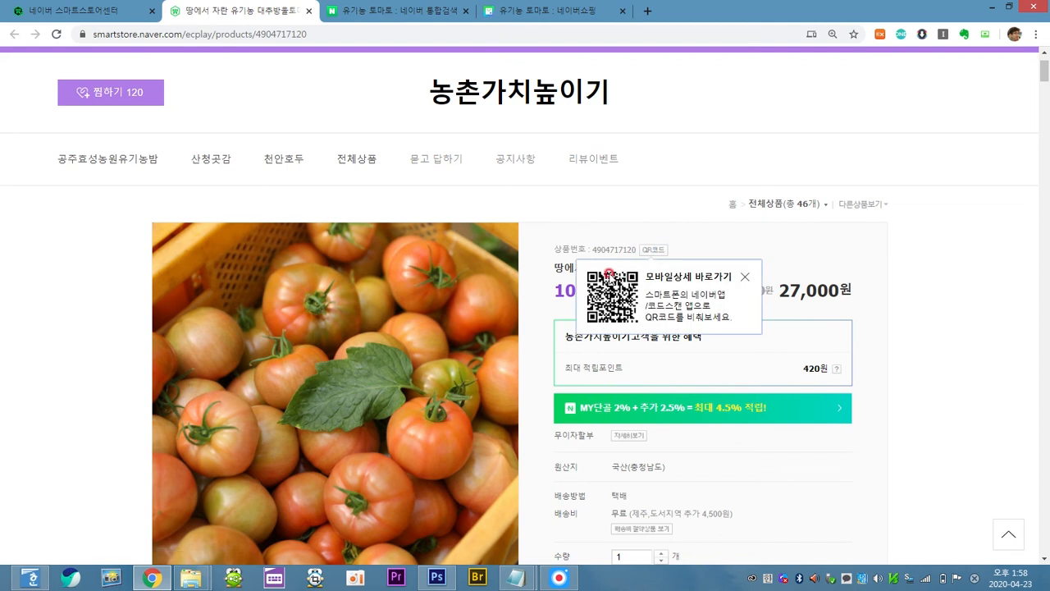
Return to Smart Store Center, list the products on sale in 상품 조회/수정 and open the new tomato product for editing
click(82, 12)
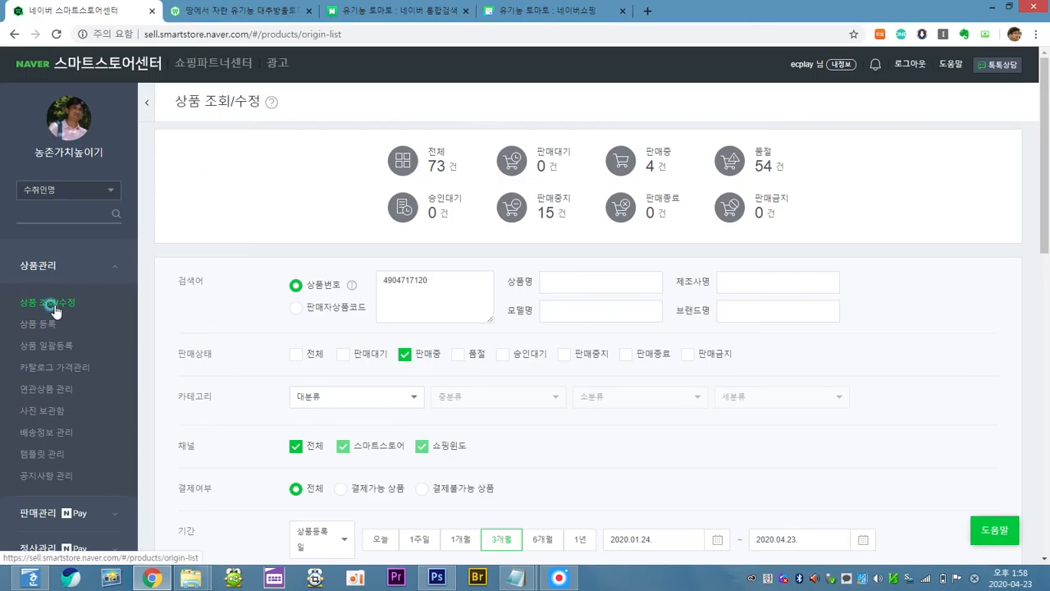
click(51, 305)
click(620, 158)
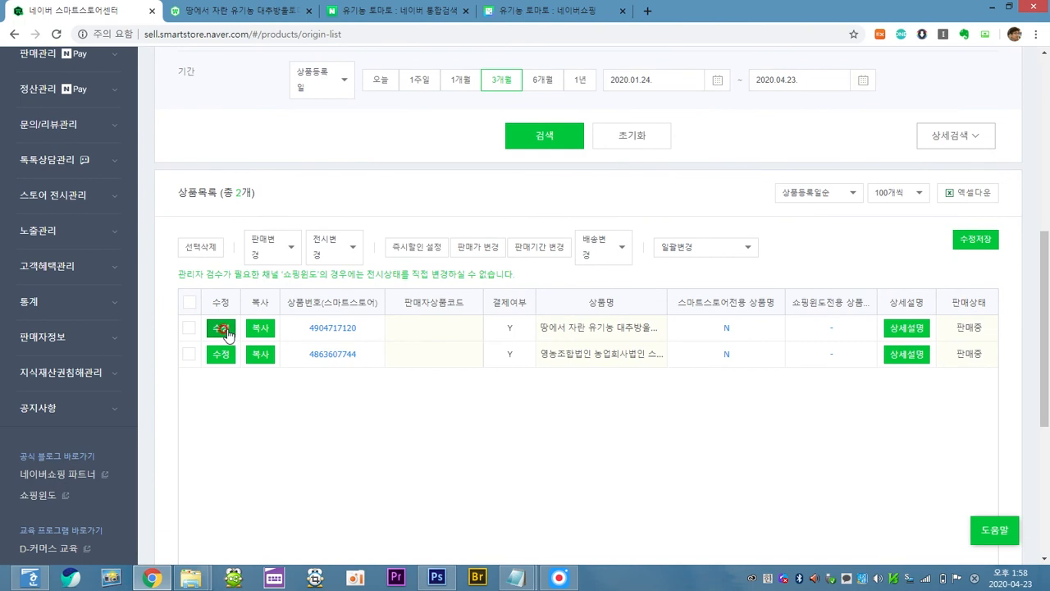
click(226, 331)
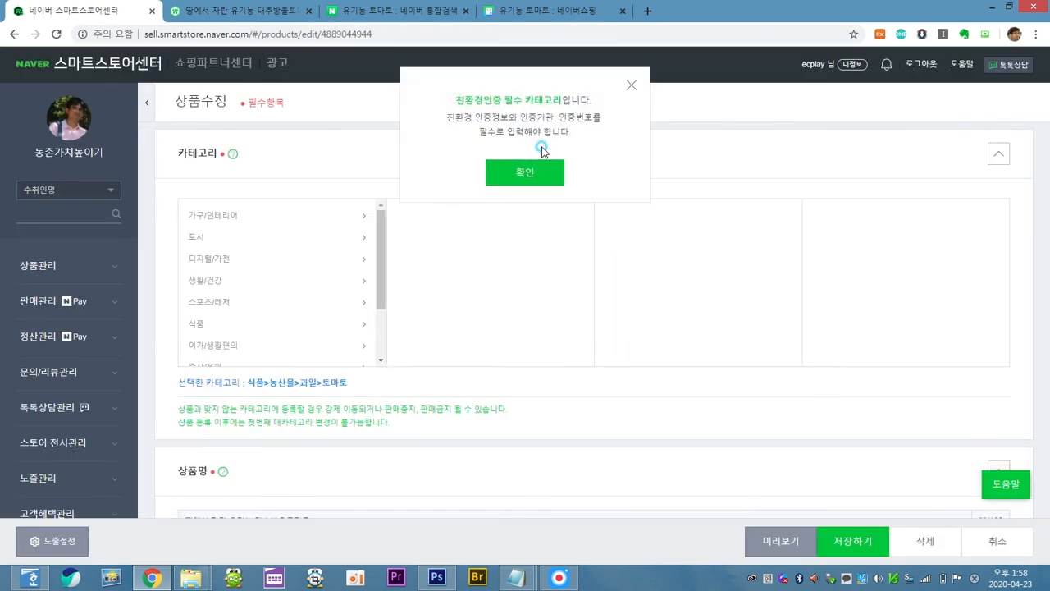
click(537, 174)
Review the product's category, stock quantity, image and video settings in the edit form down to 상세설명
scroll(586, 242, down, 2)
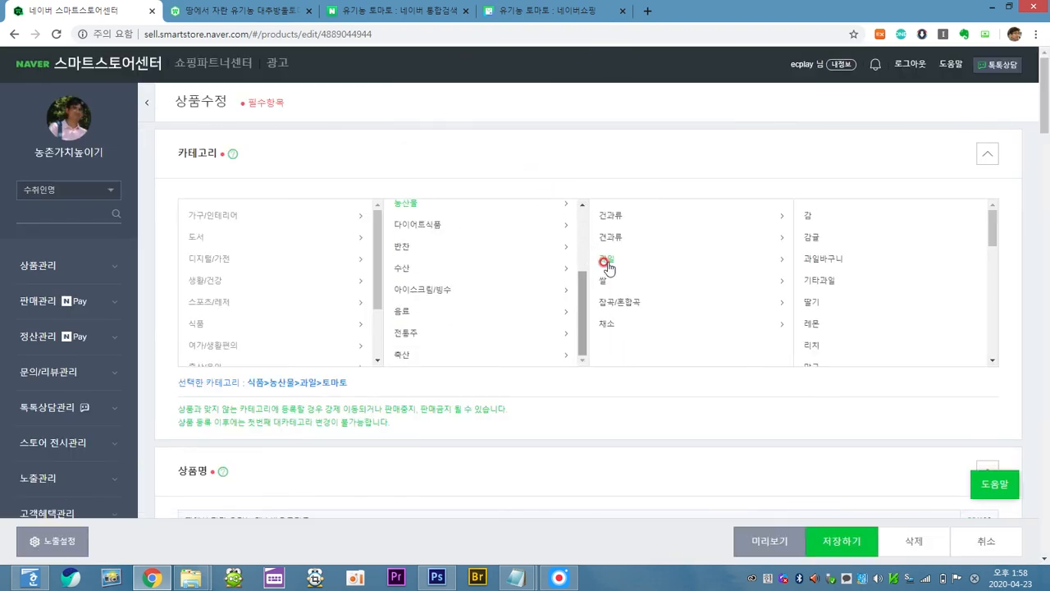
scroll(796, 329, down, 6)
scroll(801, 337, down, 3)
double_click(227, 227)
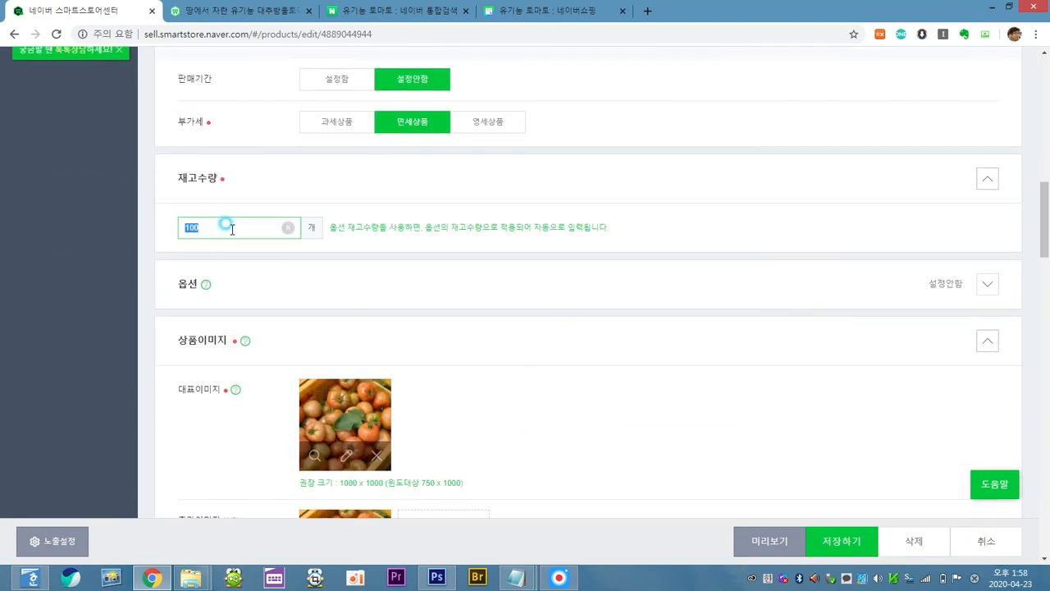
click(660, 220)
scroll(661, 222, down, 2)
scroll(661, 221, down, 9)
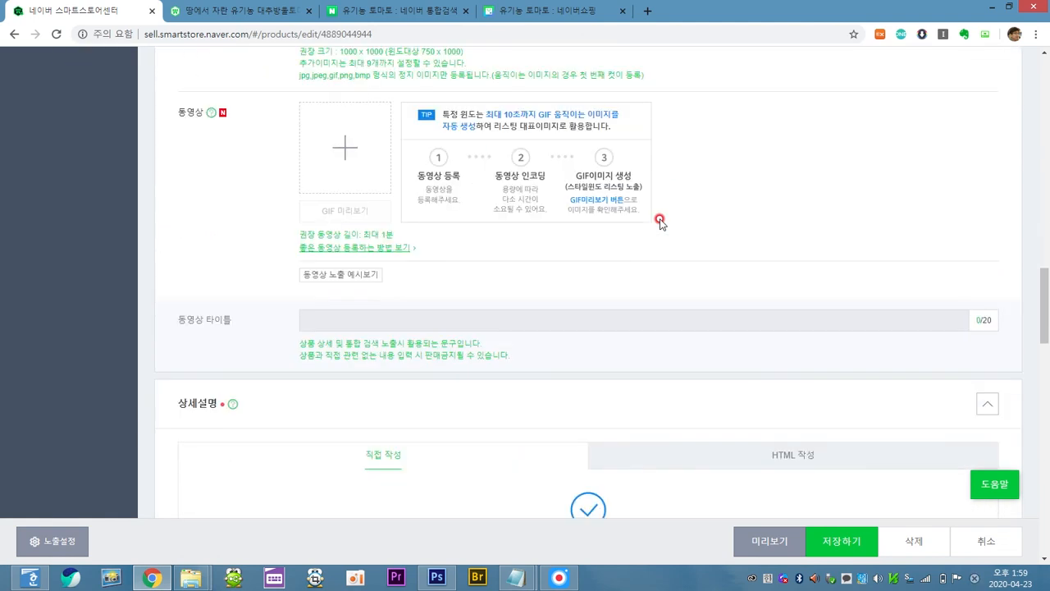
Open the detailed description in the editor and look over its hallabong template content, selecting the main fruit photo
click(644, 277)
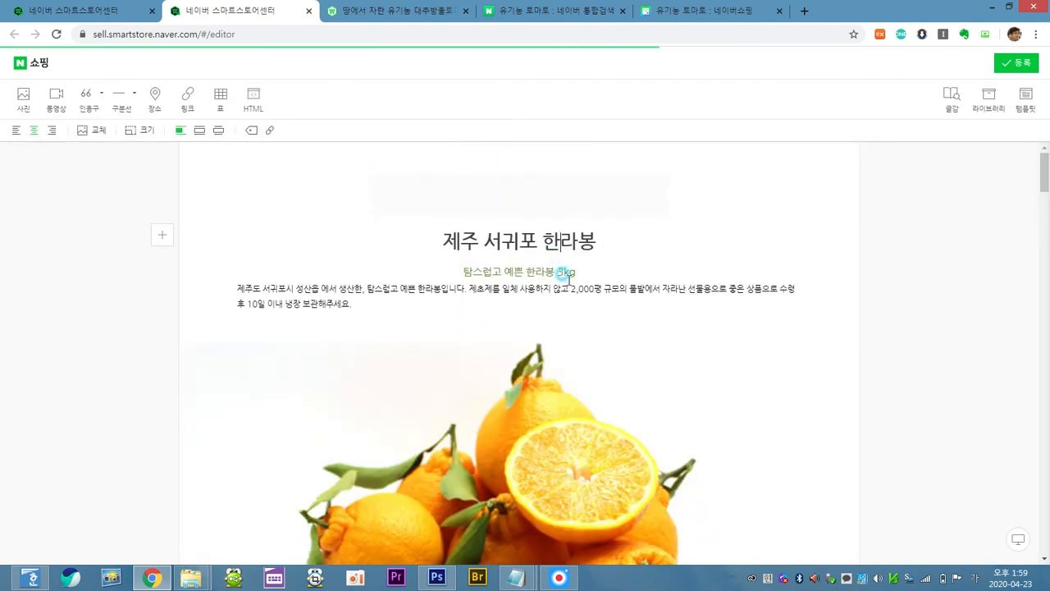
scroll(525, 332, down, 2)
click(521, 330)
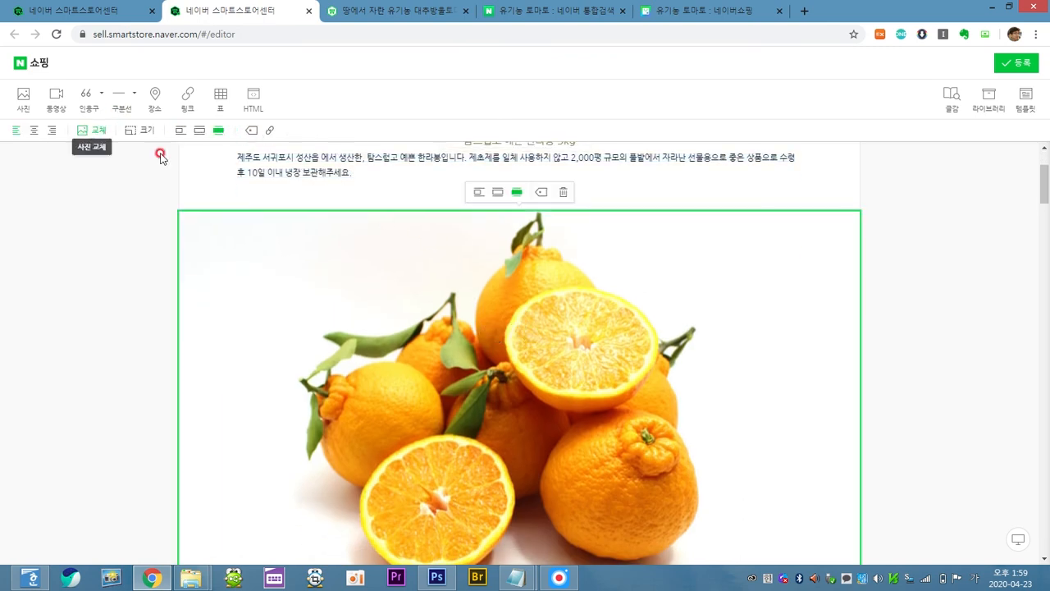
scroll(746, 370, down, 5)
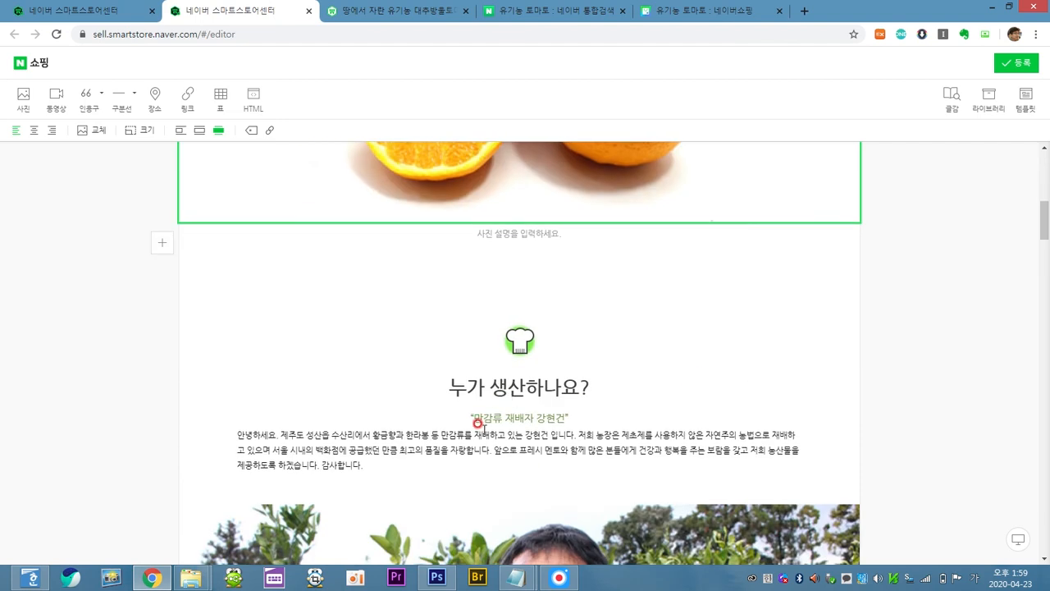
Replace the main hallabong photo in the detailed description with the photo of tomatoes in a yellow crate and register the description
scroll(506, 422, down, 3)
click(535, 399)
click(610, 399)
scroll(610, 400, up, 5)
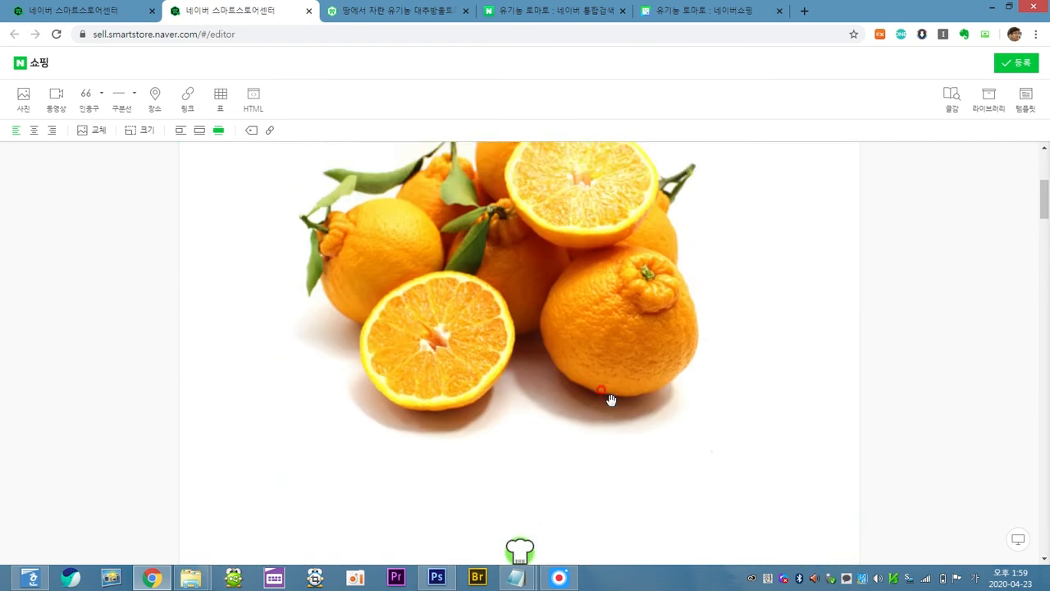
click(598, 387)
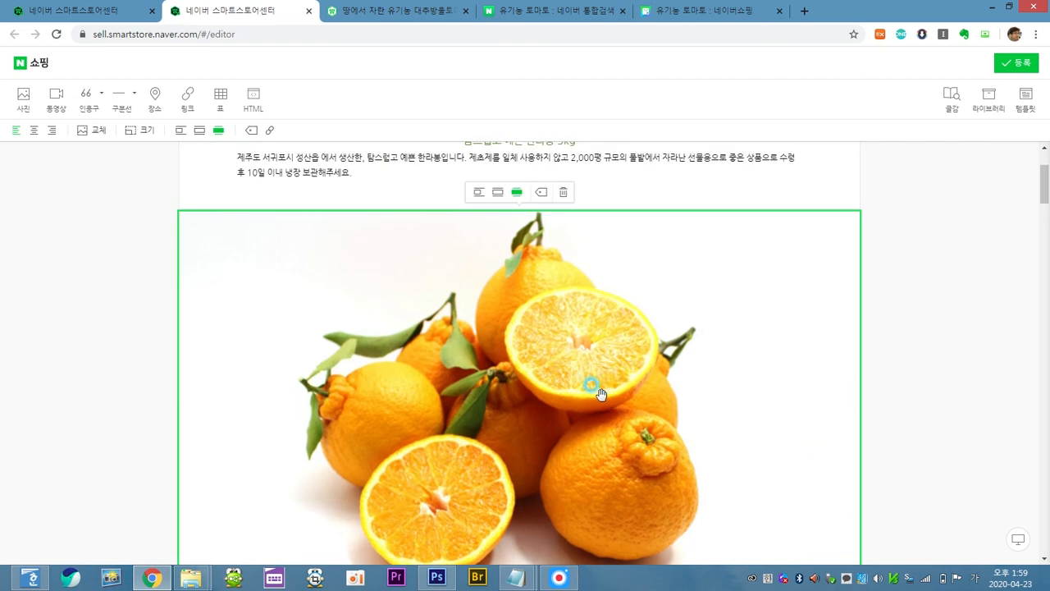
click(95, 131)
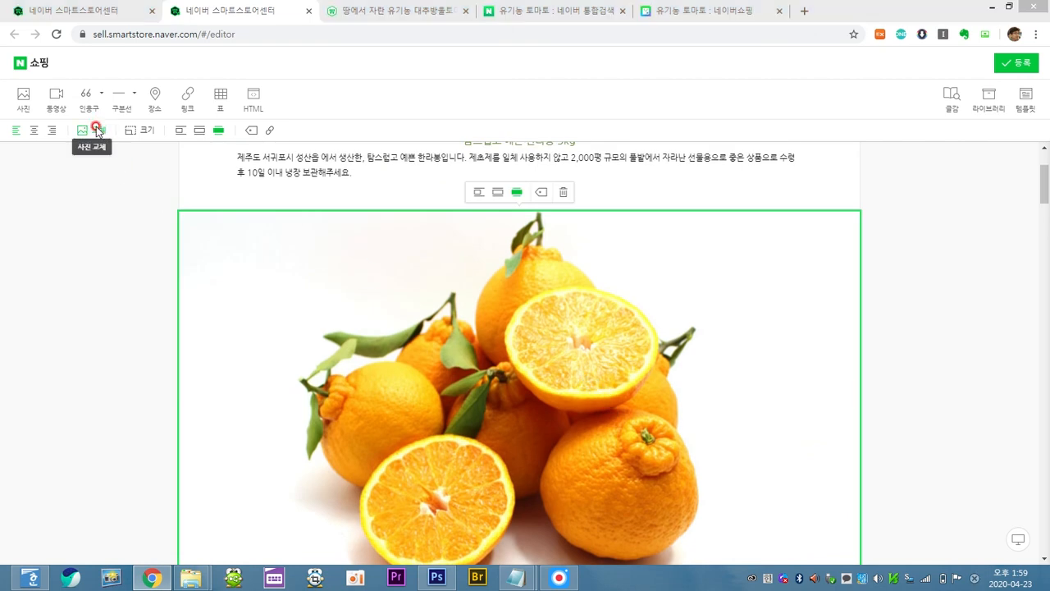
double_click(691, 444)
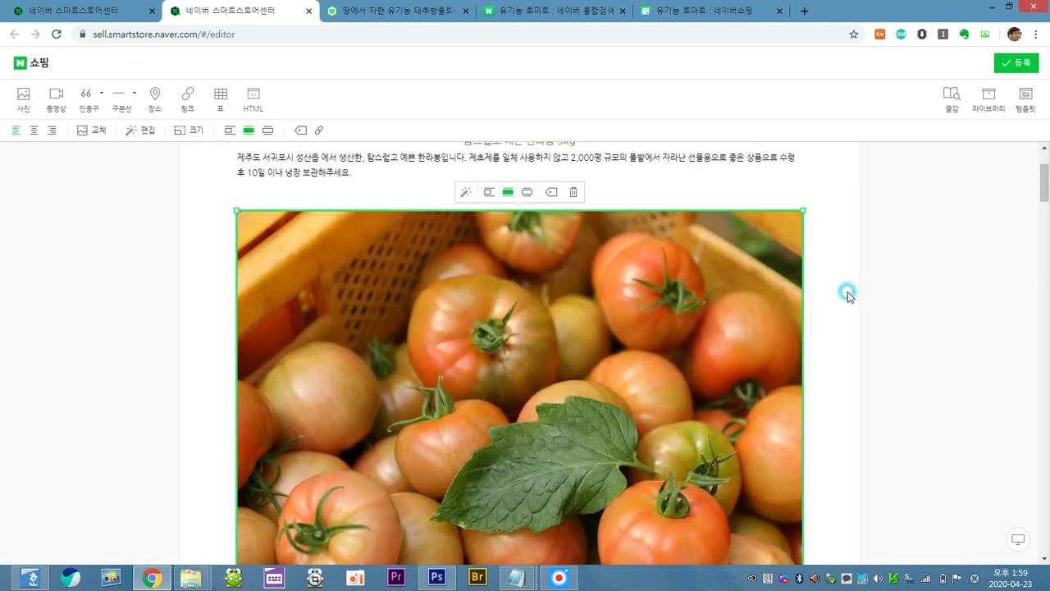
scroll(848, 295, down, 4)
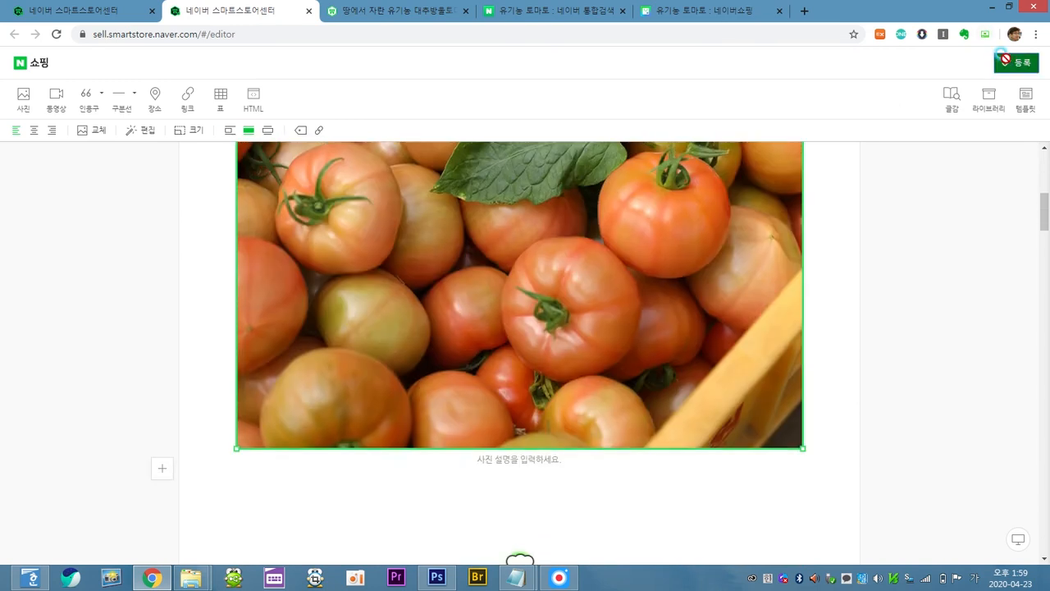
click(1009, 61)
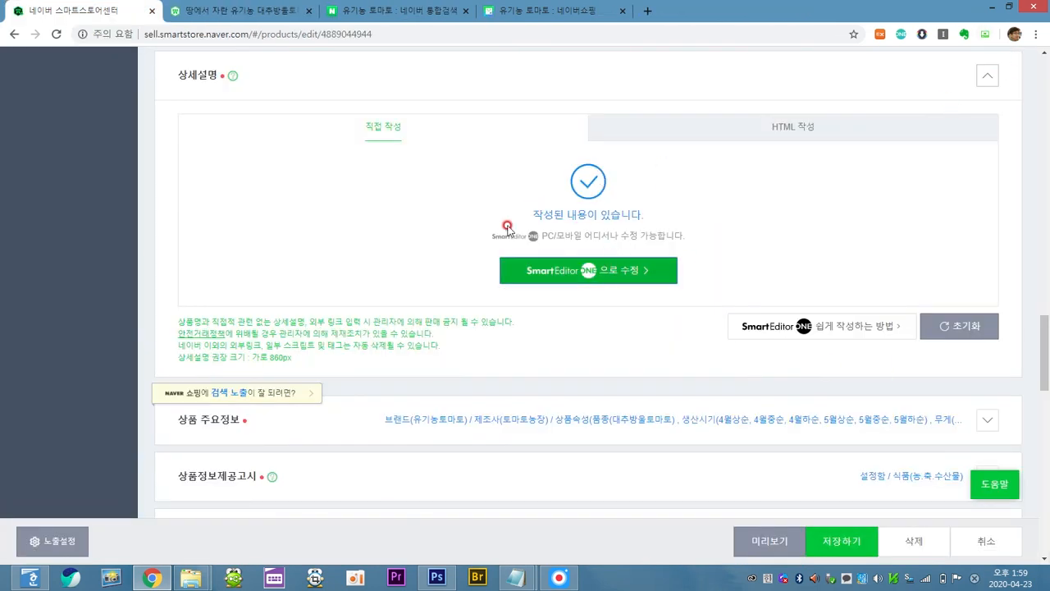
Save the edited product and open its page in the smart store
drag(534, 210, 673, 223)
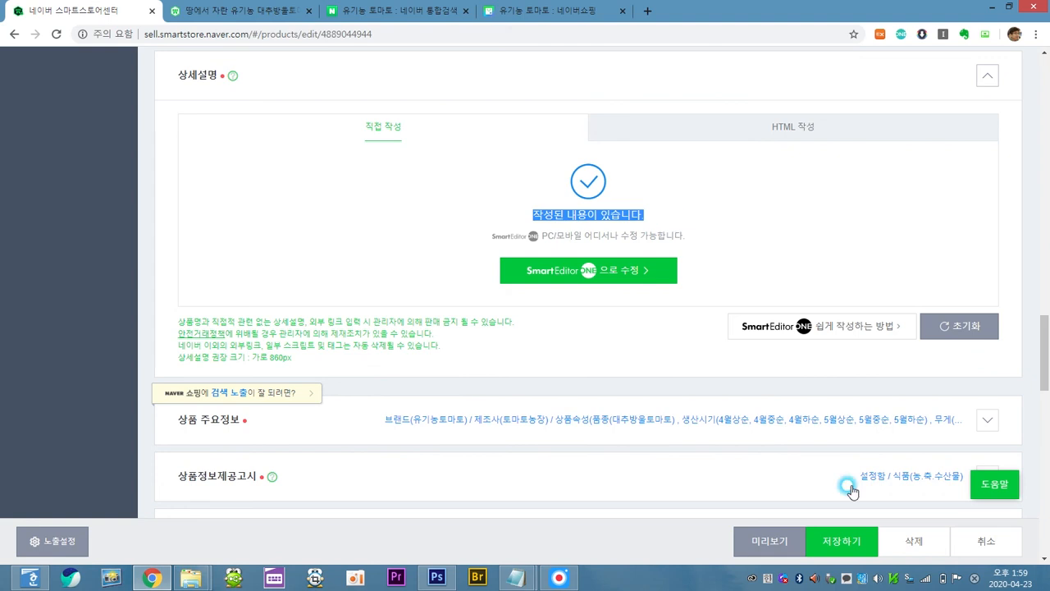
click(847, 539)
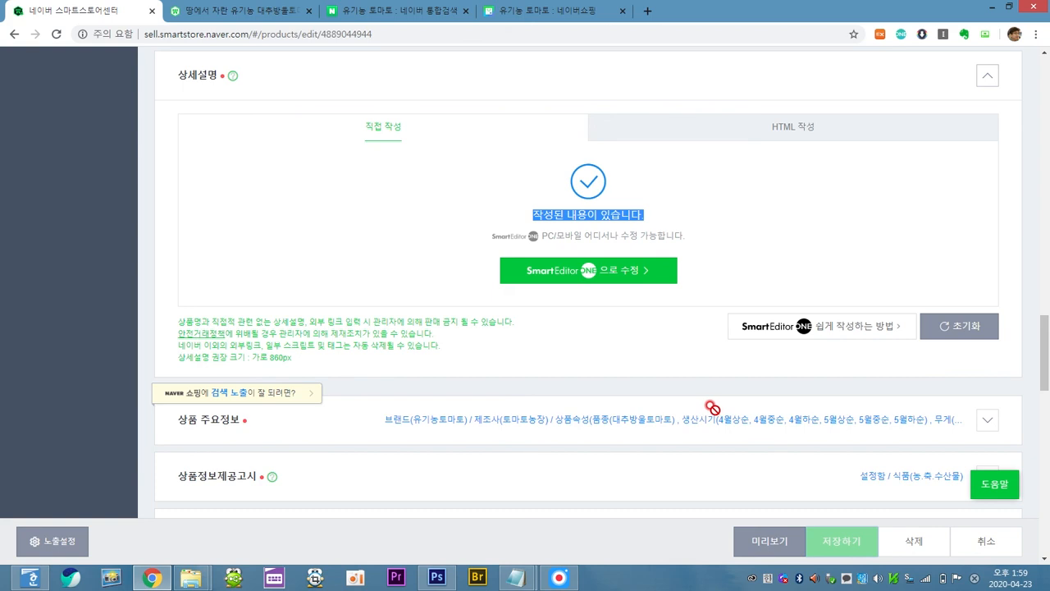
click(713, 415)
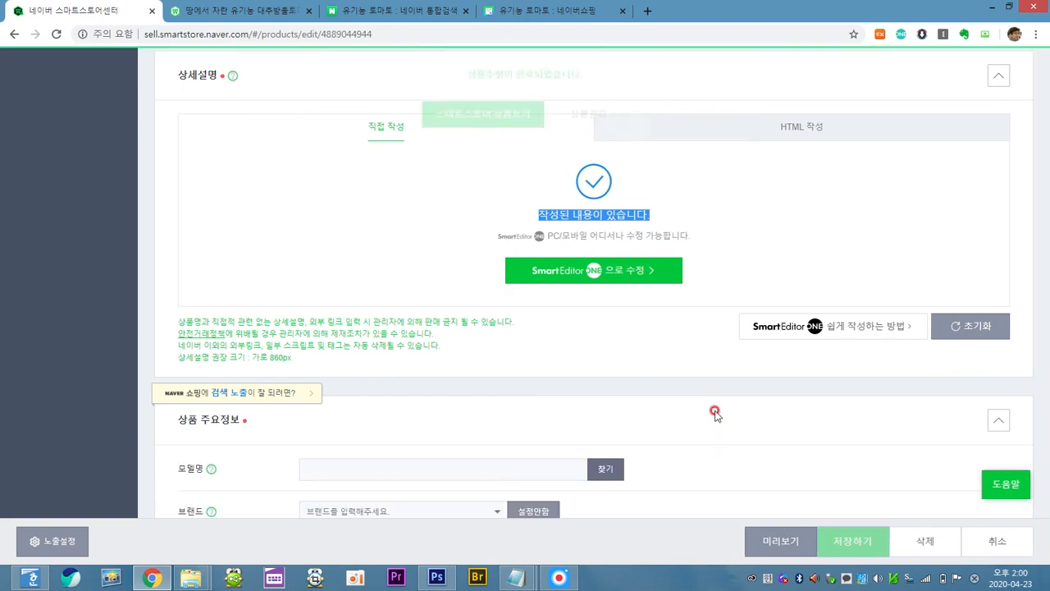
click(499, 140)
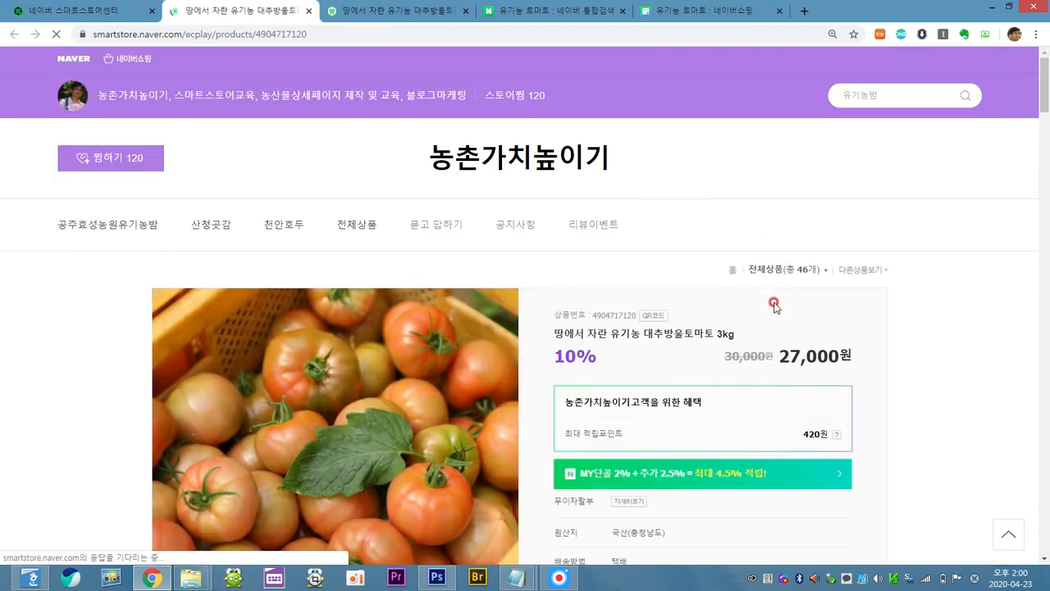
Mark the purchase area in yellow and circle 톡톡문의 in red with the highlighter, and clear the marks
scroll(713, 328, down, 2)
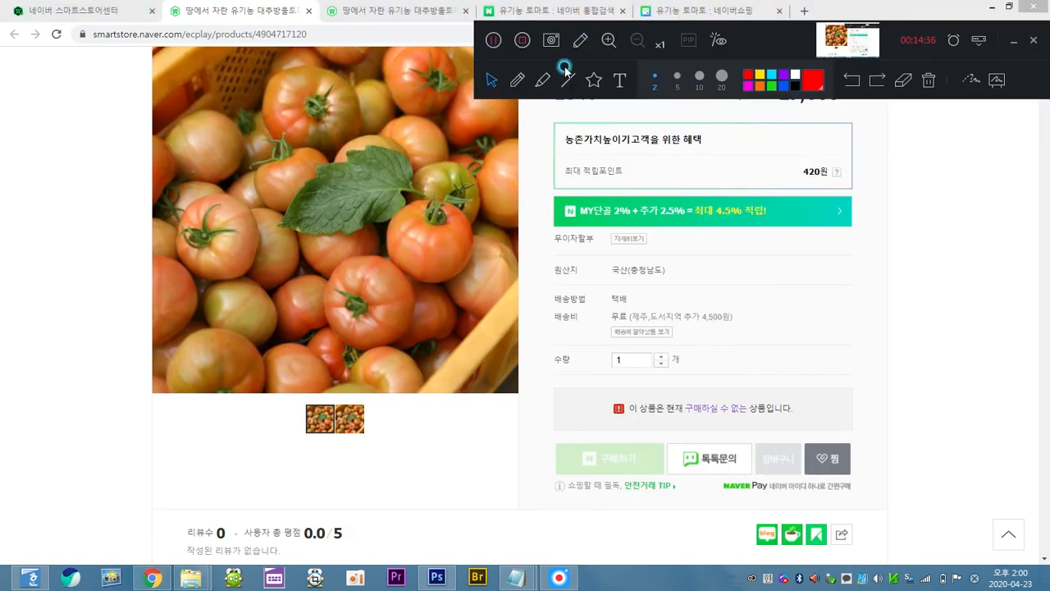
click(542, 80)
mouse_move(605, 476)
mouse_down()
mouse_move(539, 415)
mouse_move(664, 520)
mouse_move(616, 522)
mouse_up()
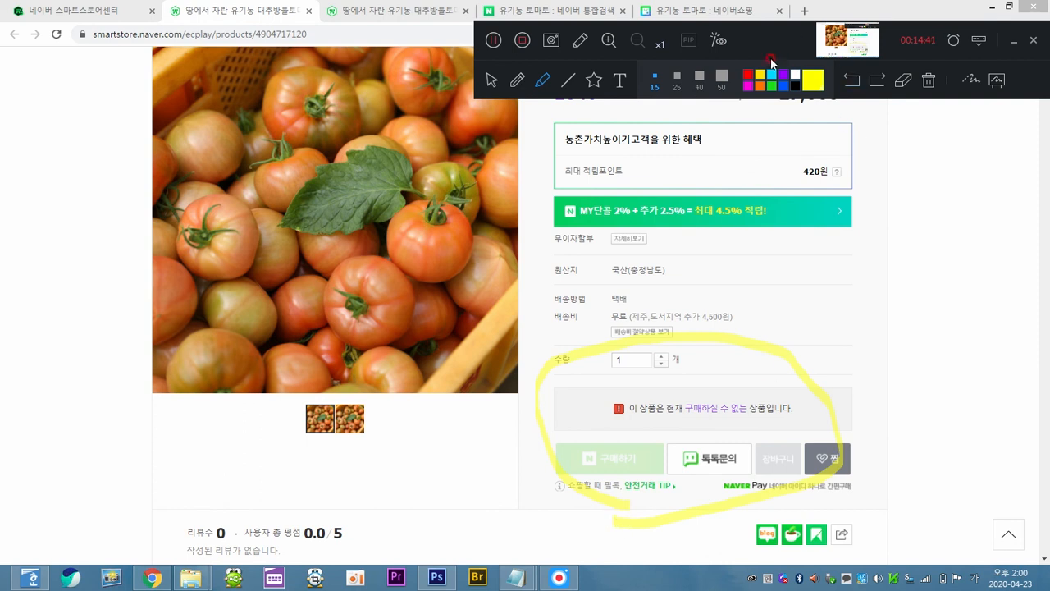
click(749, 74)
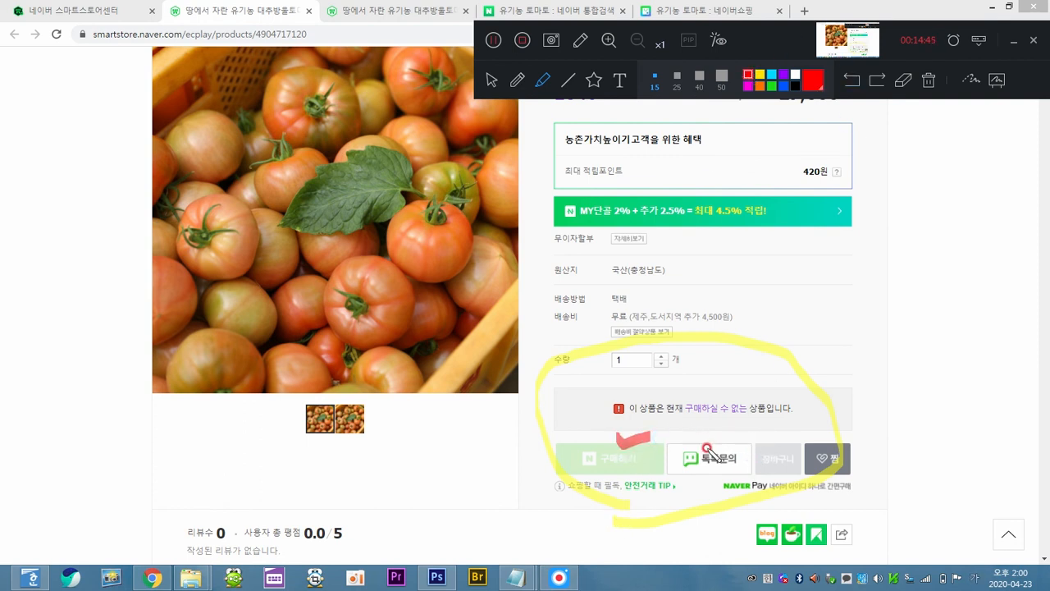
mouse_move(679, 466)
mouse_down()
mouse_move(759, 439)
mouse_move(724, 480)
mouse_up()
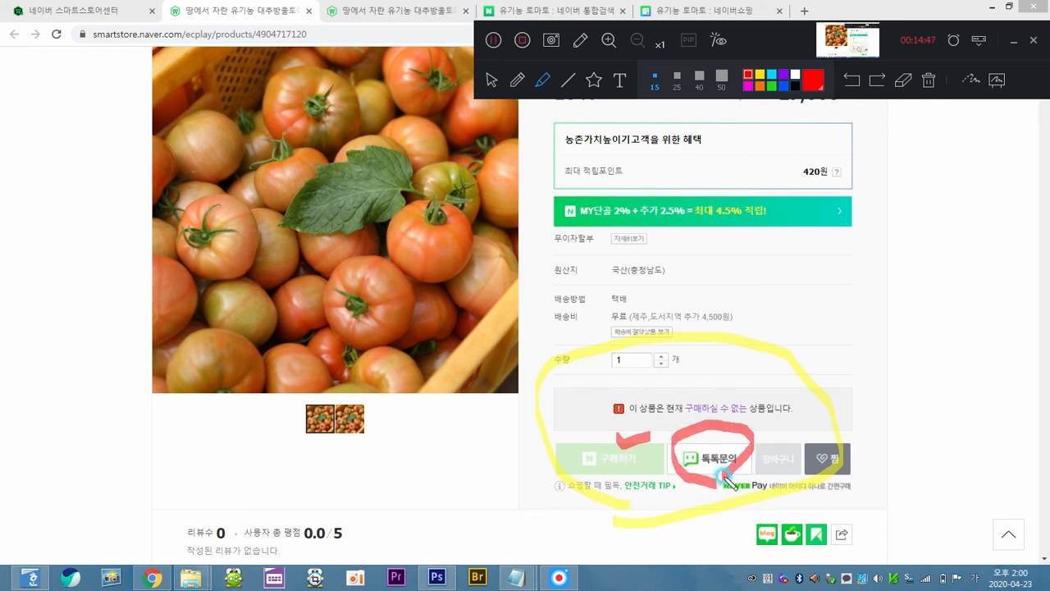
click(927, 81)
click(1016, 40)
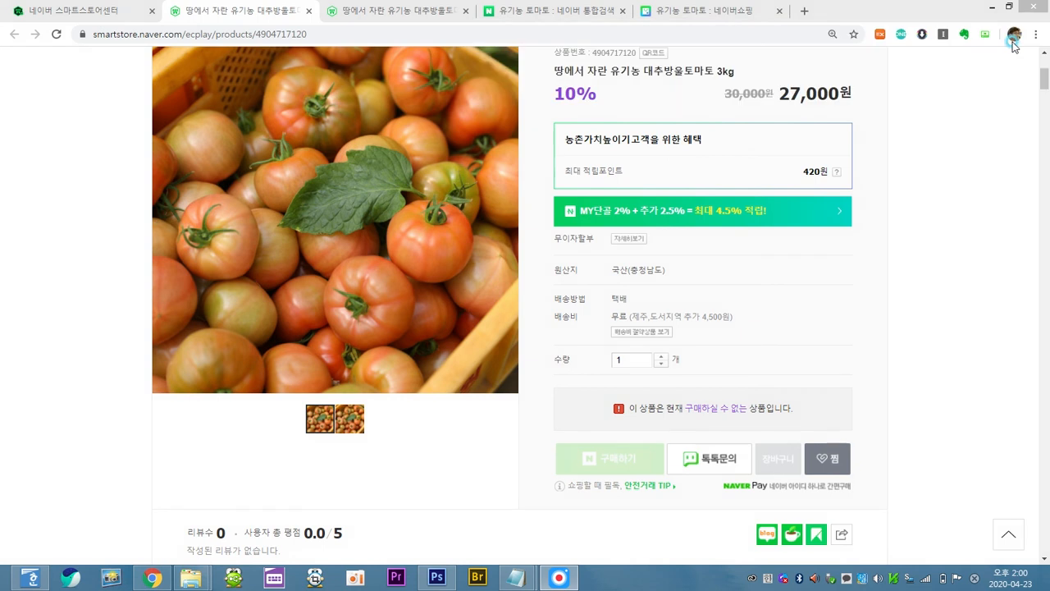
Examine the tomato product page from its price information through the 상세정보 sections on grower, origin, differences and delivery
scroll(976, 119, up, 4)
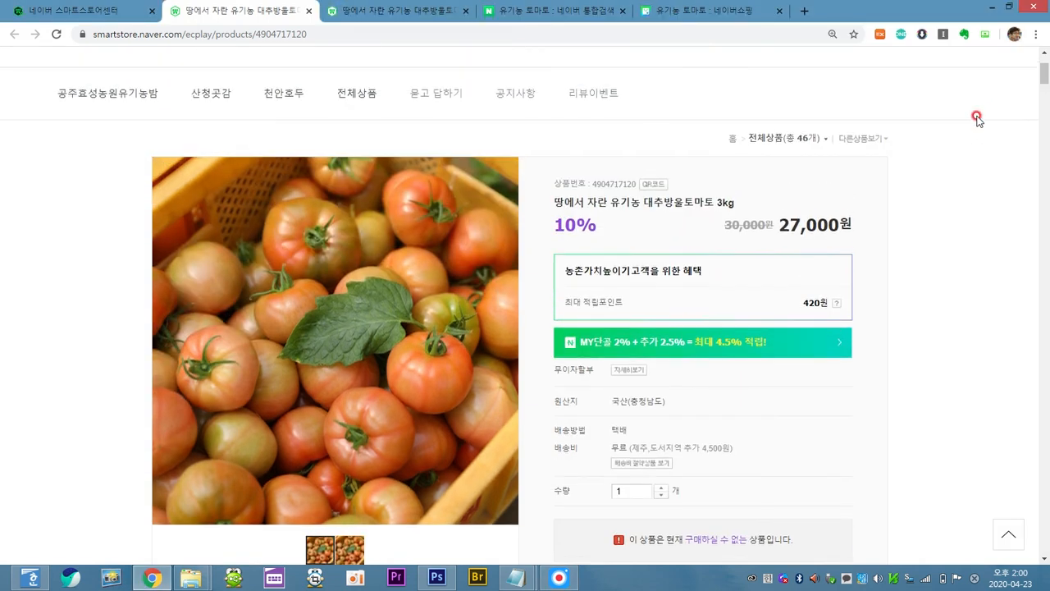
scroll(977, 117, down, 2)
scroll(903, 148, up, 2)
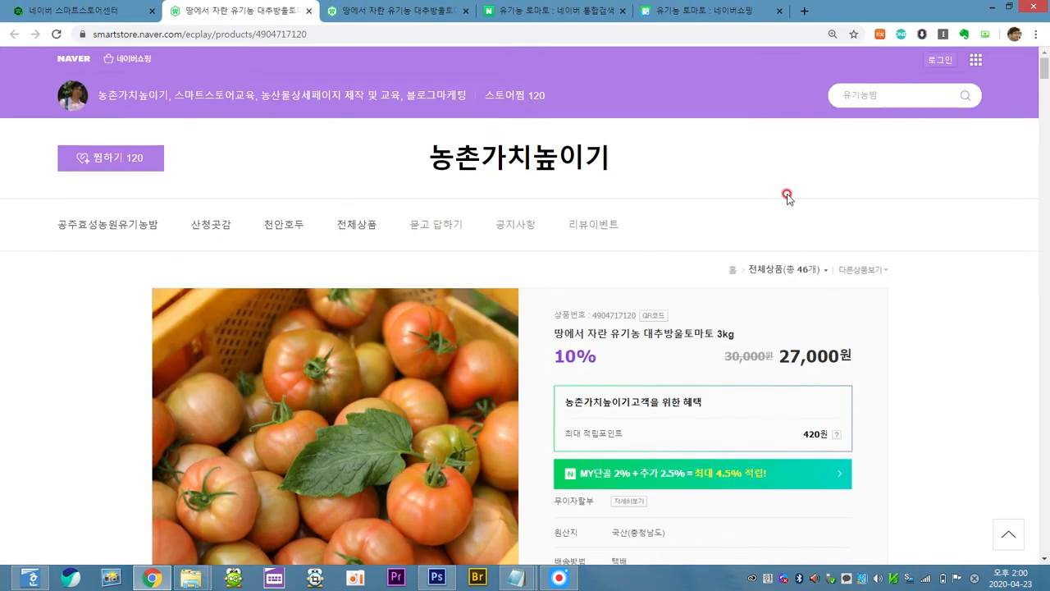
scroll(787, 197, down, 6)
scroll(721, 195, down, 10)
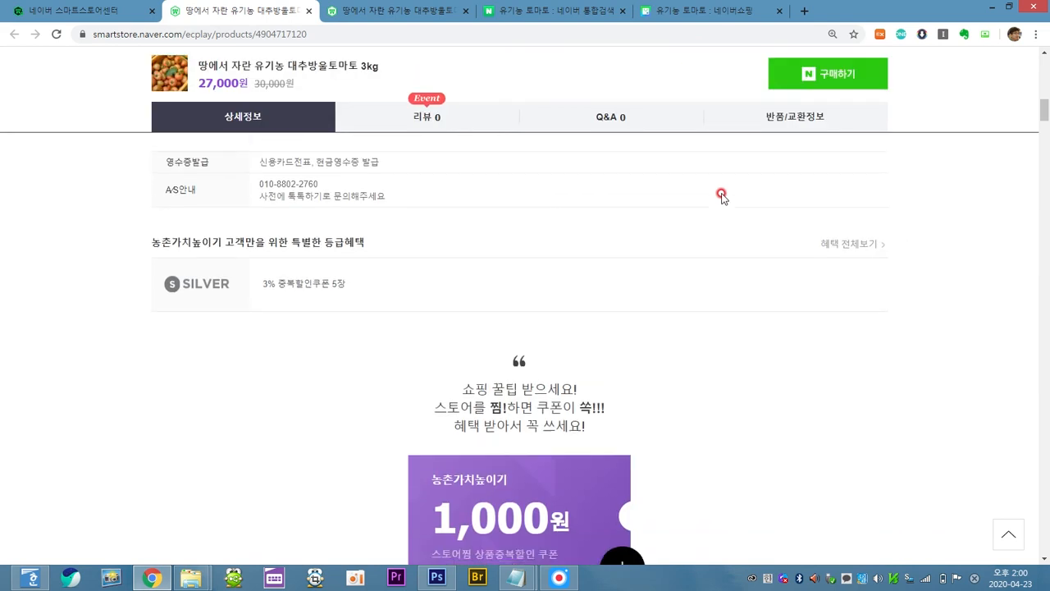
scroll(721, 197, down, 15)
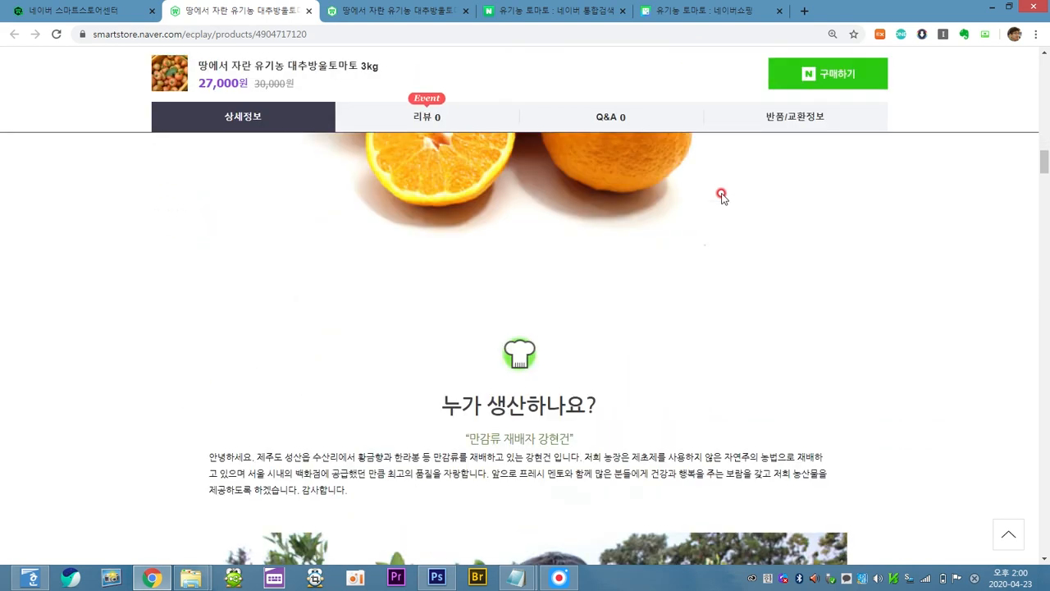
scroll(721, 197, down, 9)
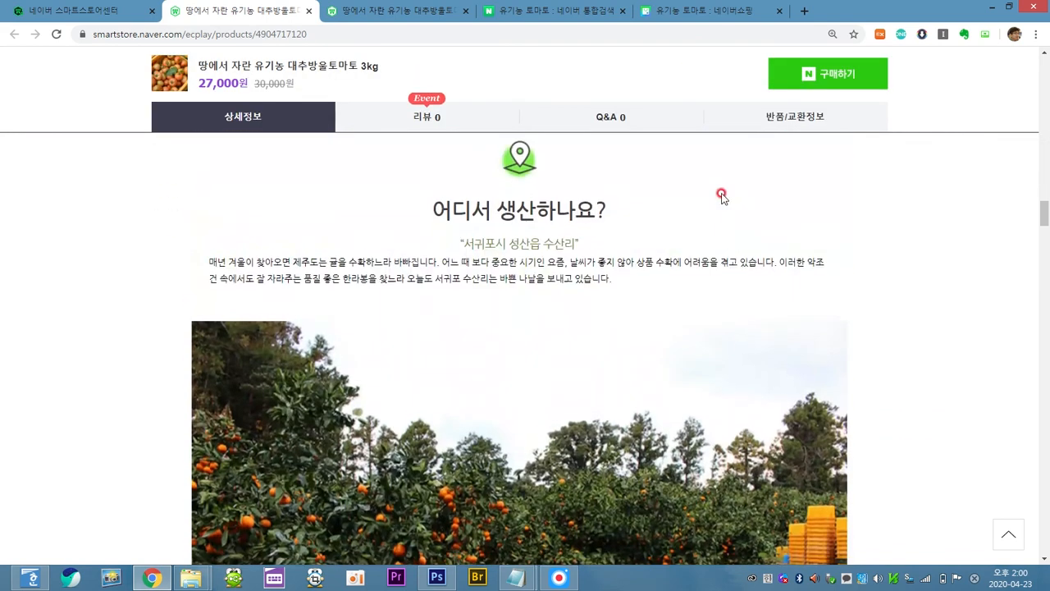
scroll(721, 197, up, 3)
scroll(721, 197, up, 12)
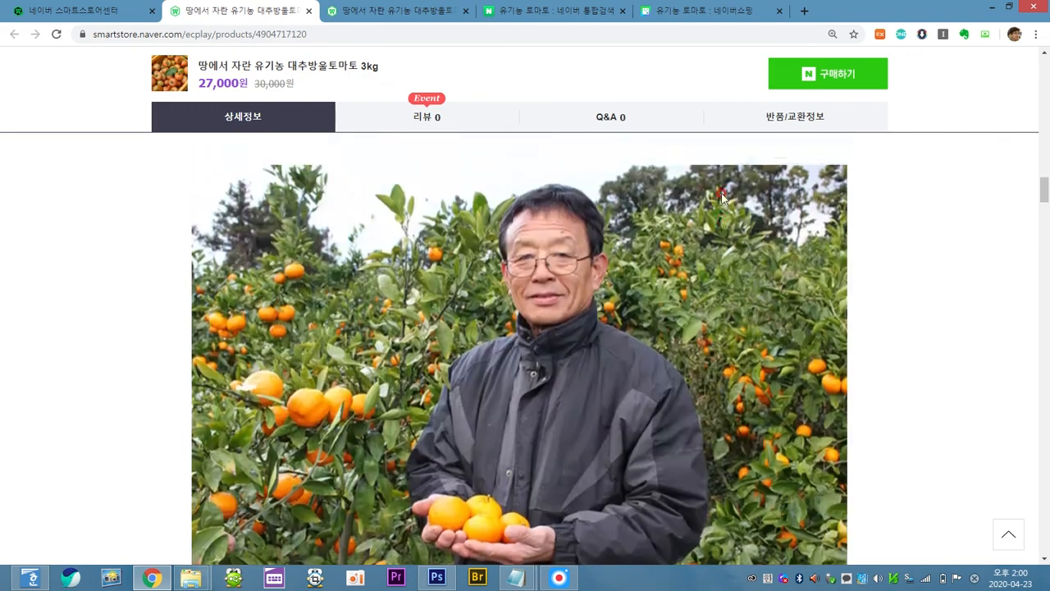
scroll(721, 197, down, 5)
scroll(721, 197, down, 15)
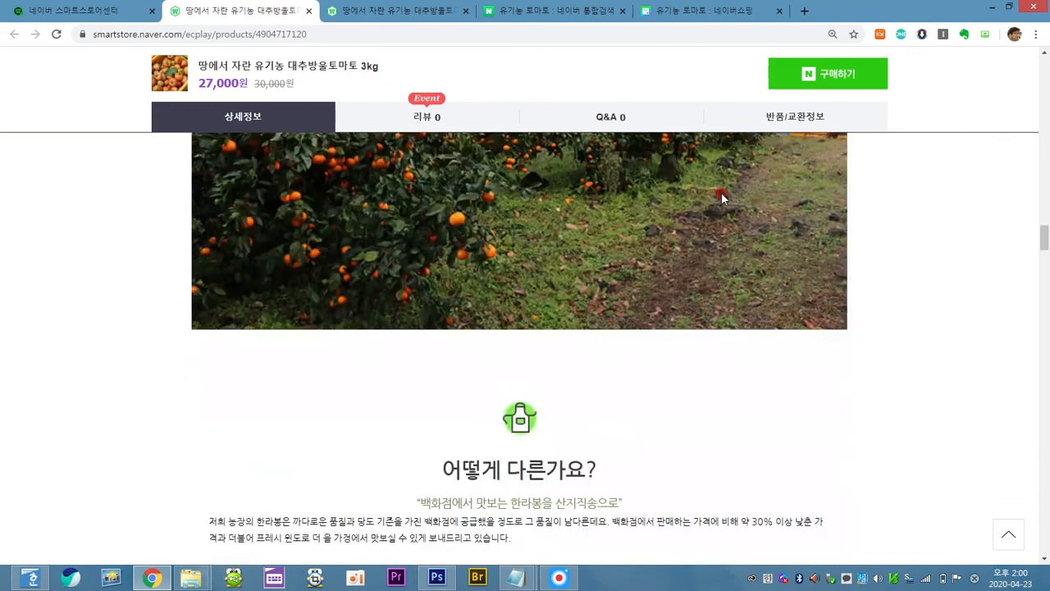
scroll(722, 197, down, 15)
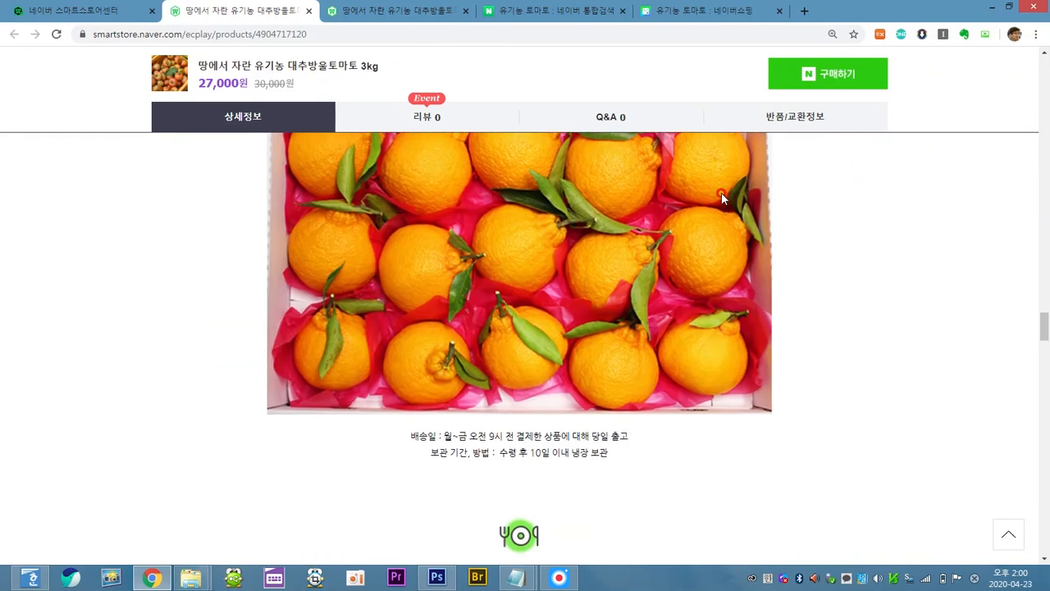
scroll(721, 195, up, 15)
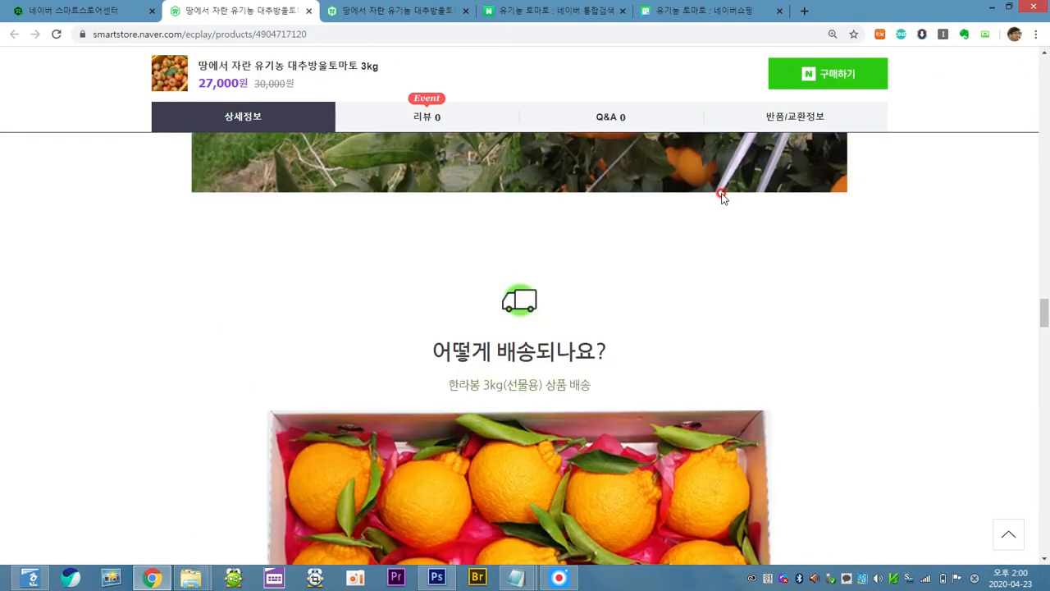
scroll(1043, 264, up, 15)
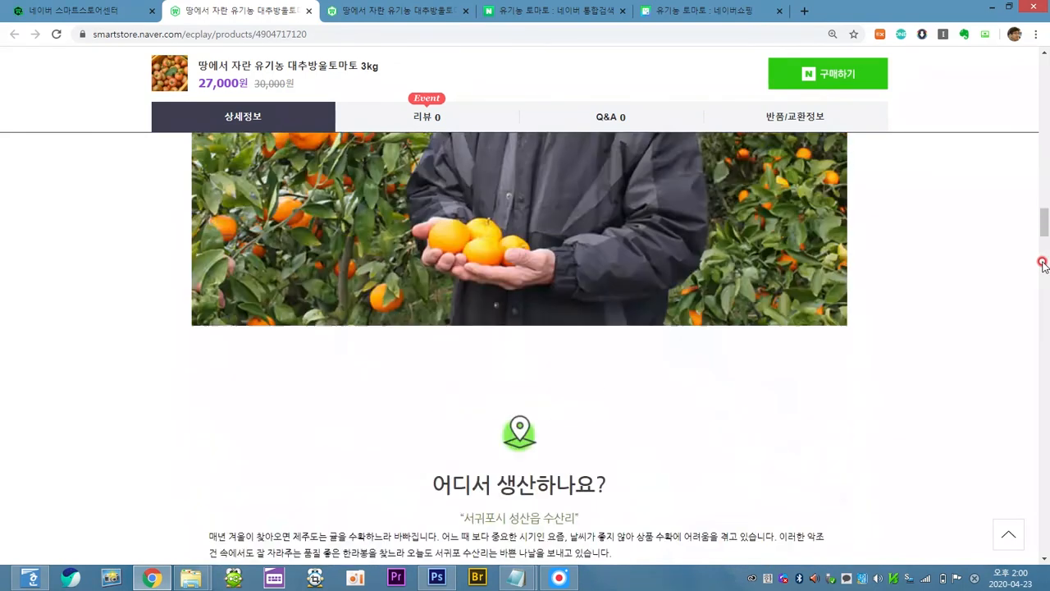
scroll(1043, 264, up, 15)
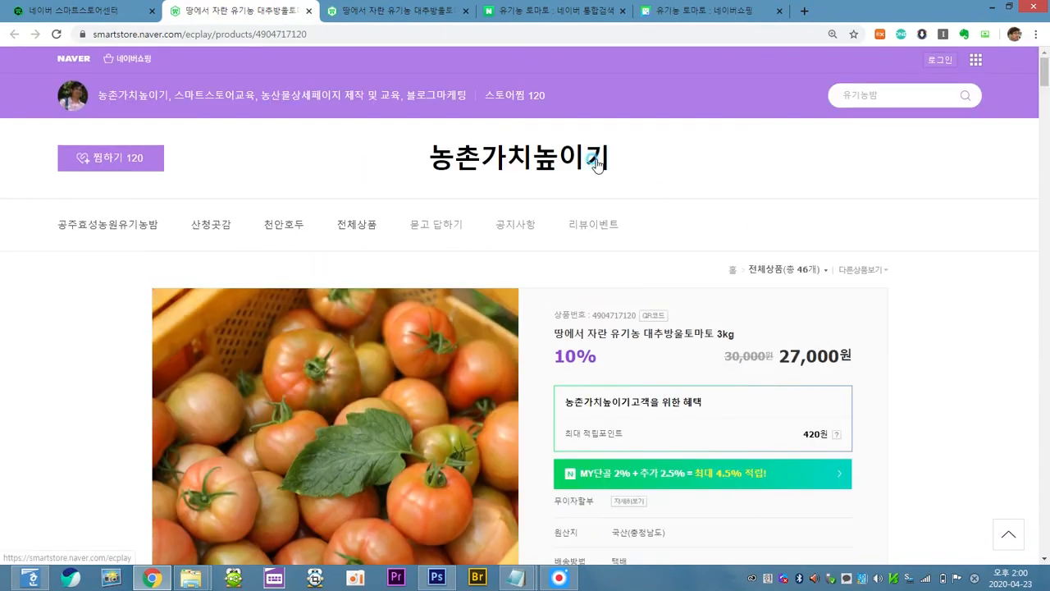
Open the 농촌가치높이기 store home page and look over its seasonal produce, Best Item, shopping story and popular product sections
click(681, 192)
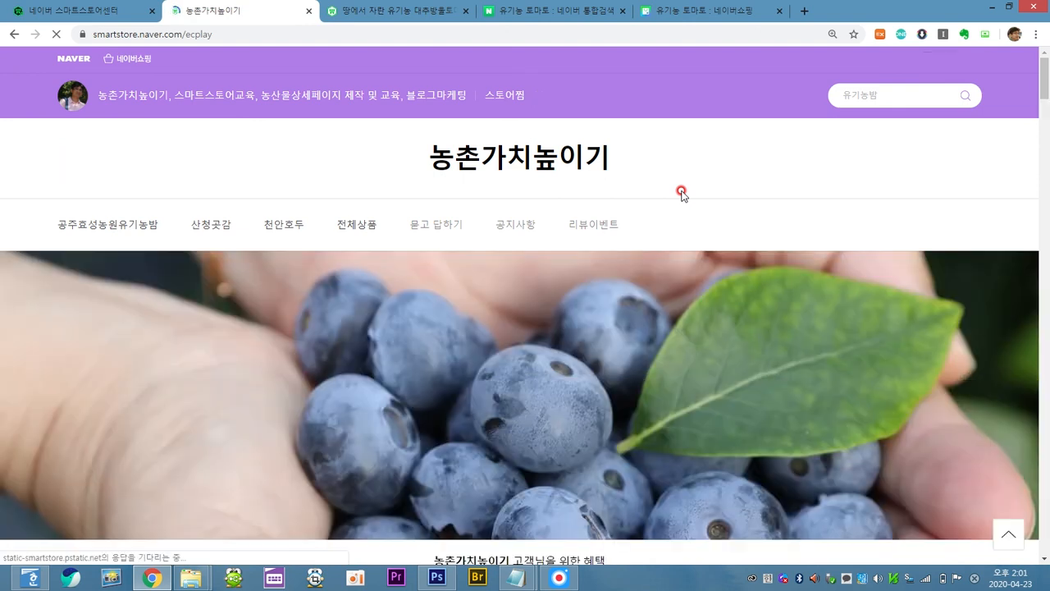
scroll(681, 192, down, 6)
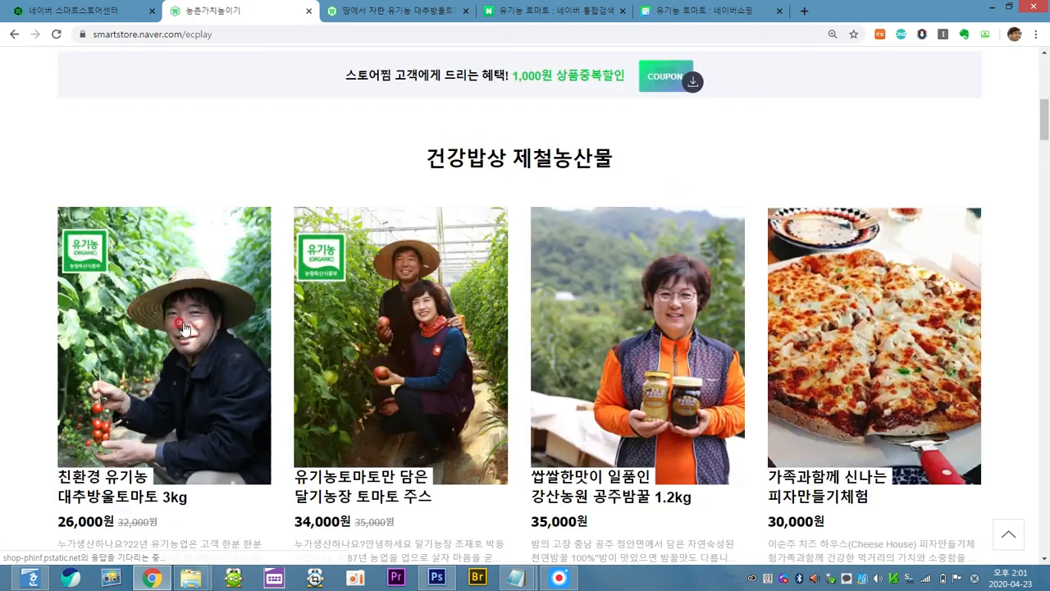
scroll(328, 426, down, 7)
scroll(329, 309, down, 10)
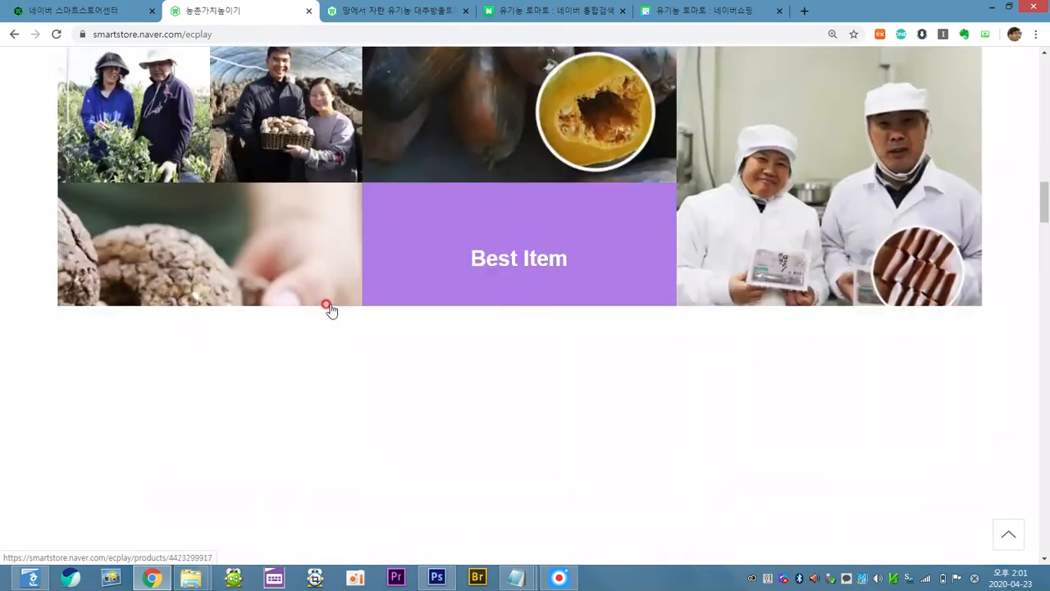
scroll(329, 309, down, 6)
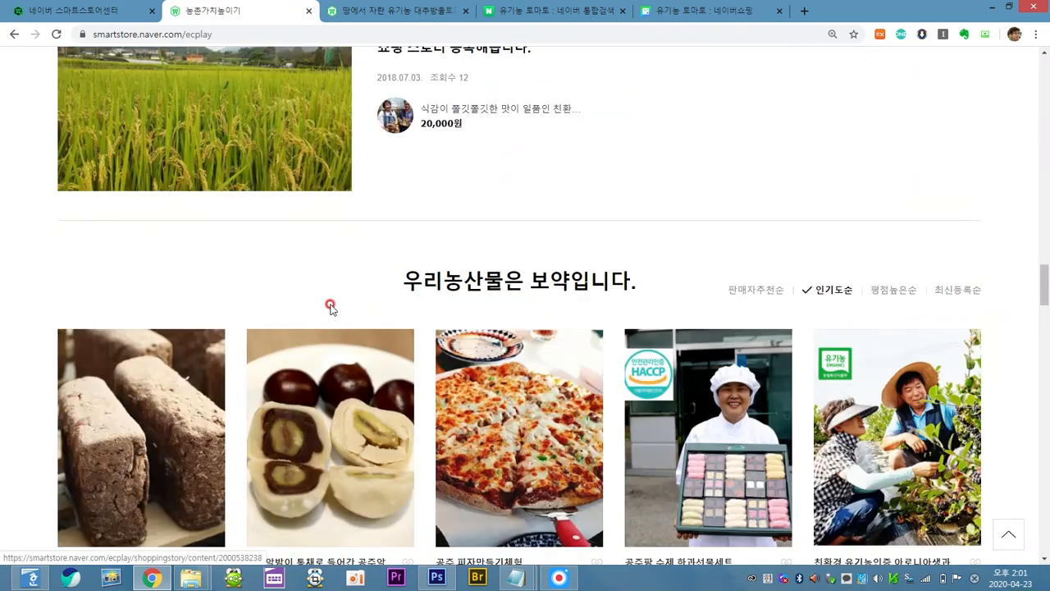
scroll(329, 310, up, 3)
scroll(329, 309, up, 9)
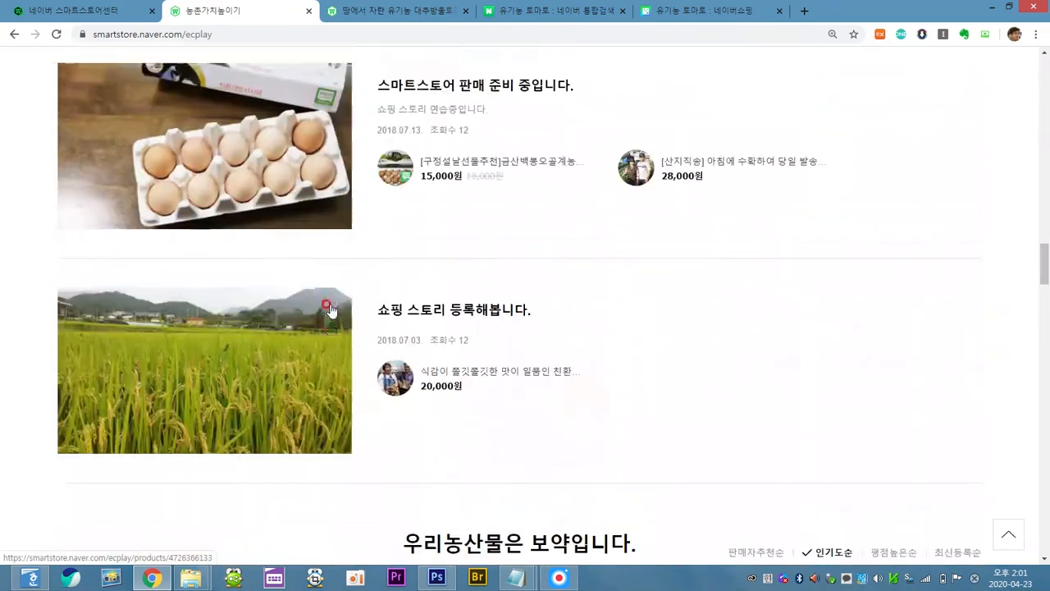
scroll(329, 309, up, 10)
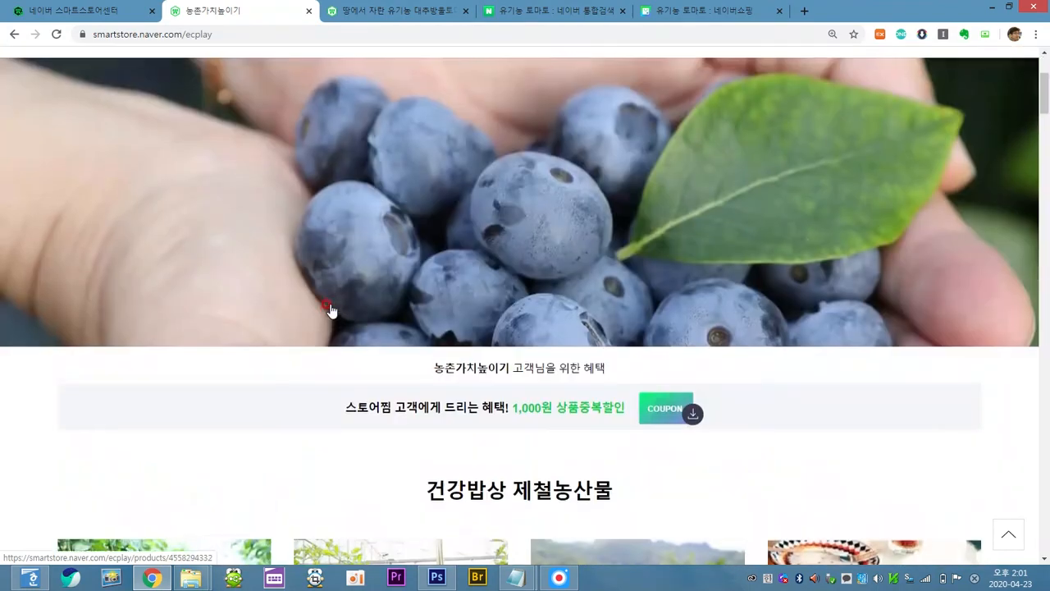
scroll(329, 310, up, 3)
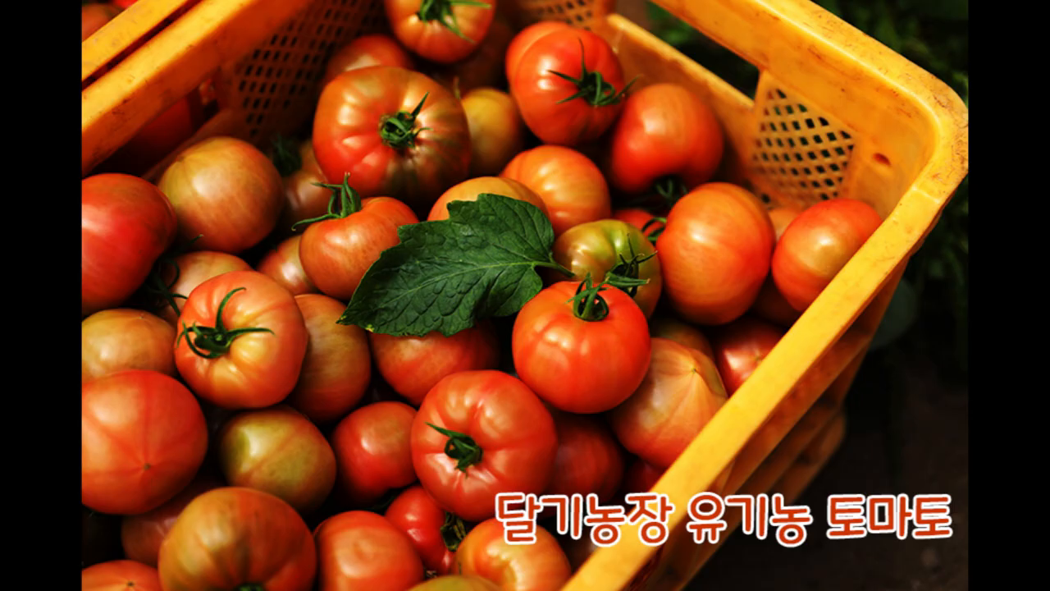